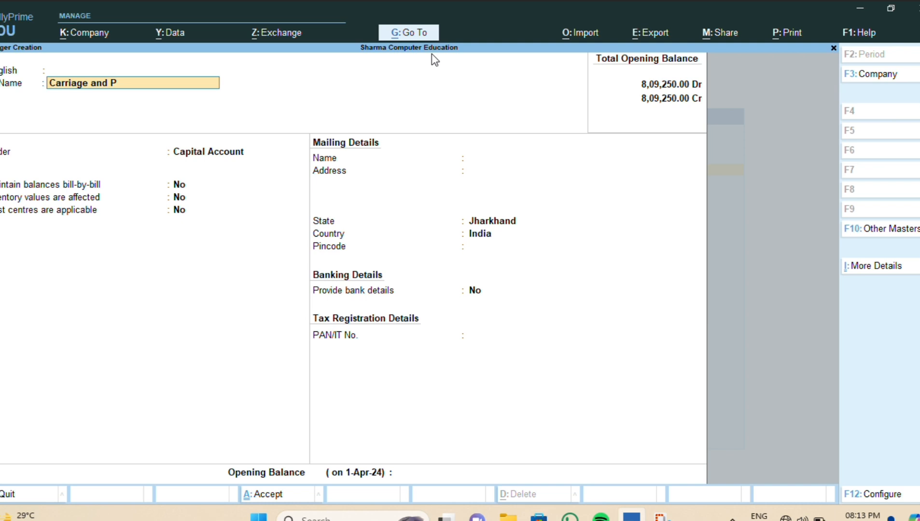
# - Name the new ledger Carriage and Purchase and place it under the Direct Expenses group
pyautogui.write('urchase')
pyautogui.press('Return')
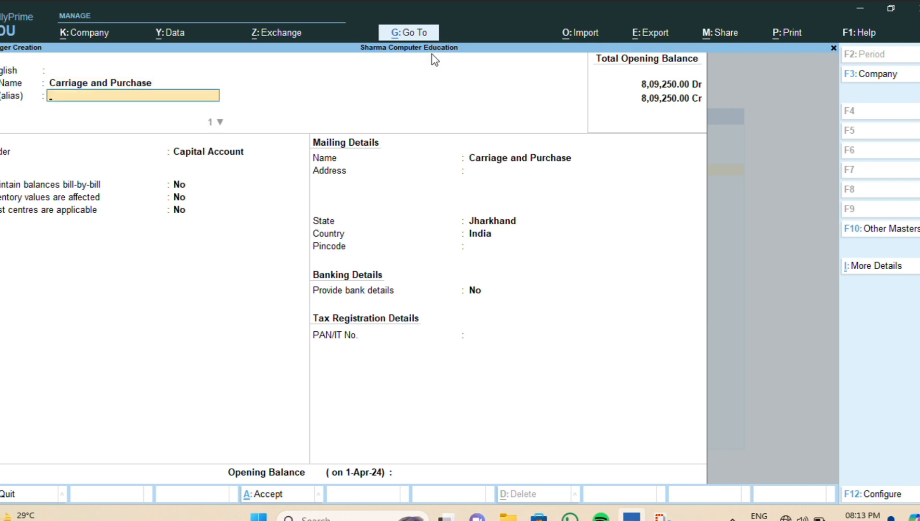
pyautogui.press('Return')
pyautogui.write('Dire')
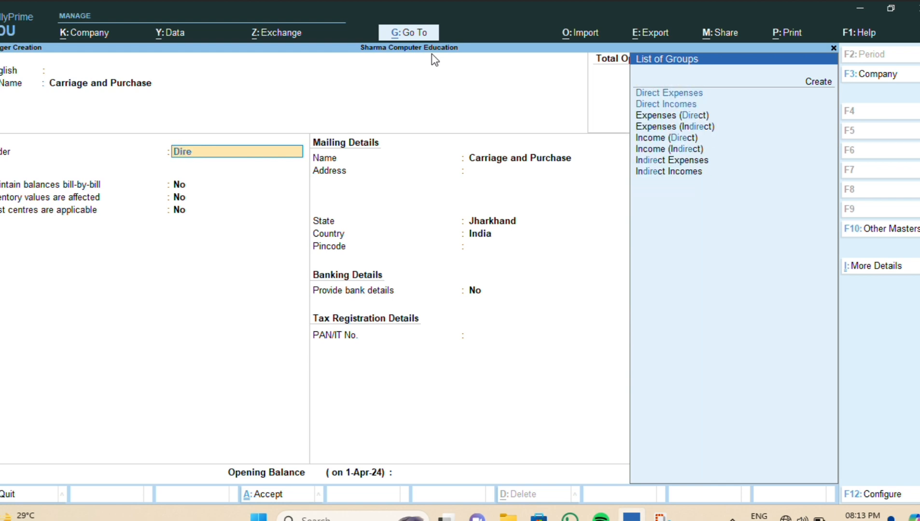
pyautogui.press('Return')
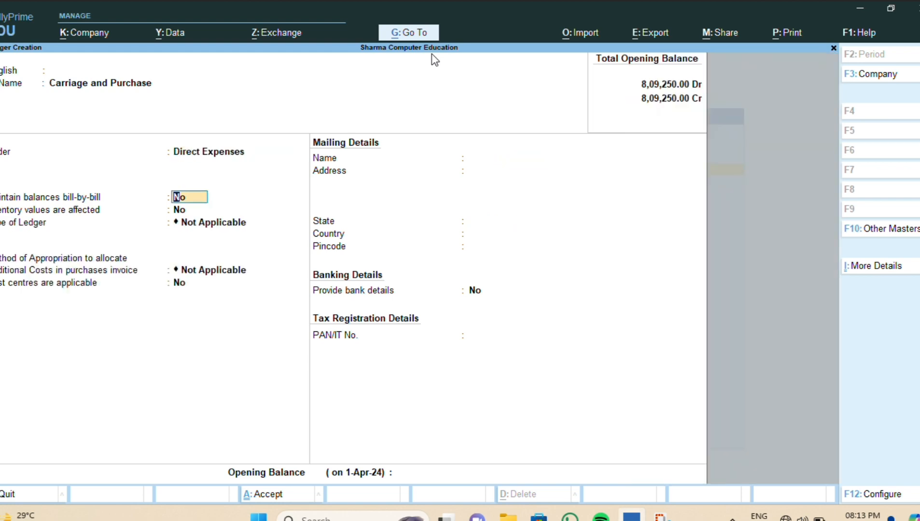
# - Alter the Direct Expenses group so its allocation method when used in purchase invoices is Appropriate by Value
pyautogui.press('BackSpace')
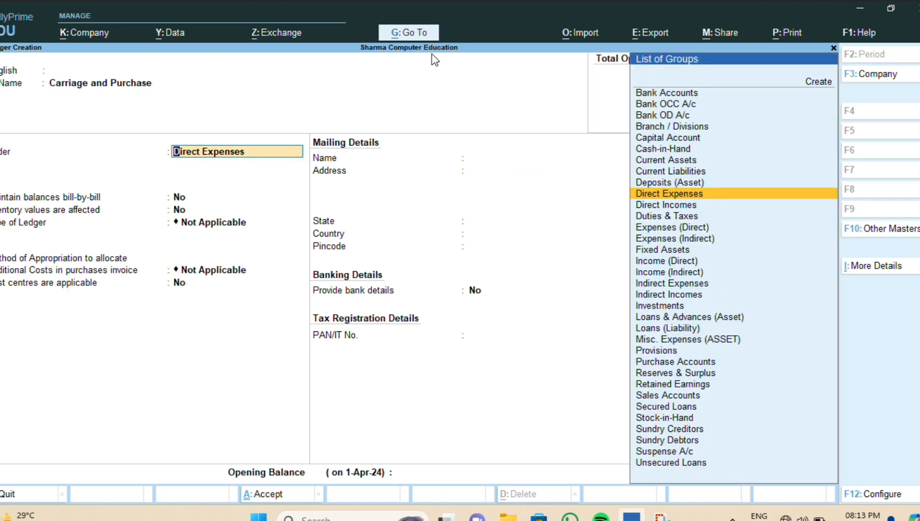
pyautogui.press('ctrl')
pyautogui.hotkey('ctrl', 'Return')
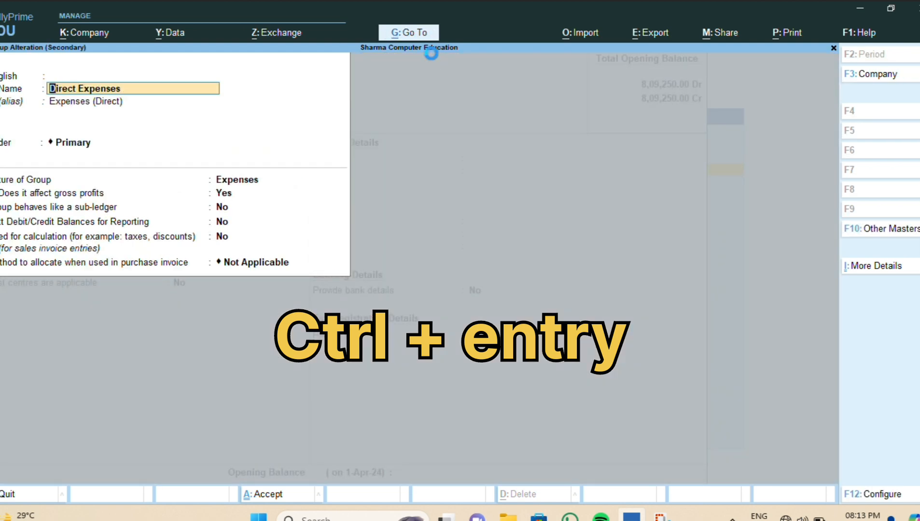
pyautogui.press('Return')
pyautogui.press('Return')
pyautogui.press('Return')
pyautogui.press('Return')
pyautogui.press('Return')
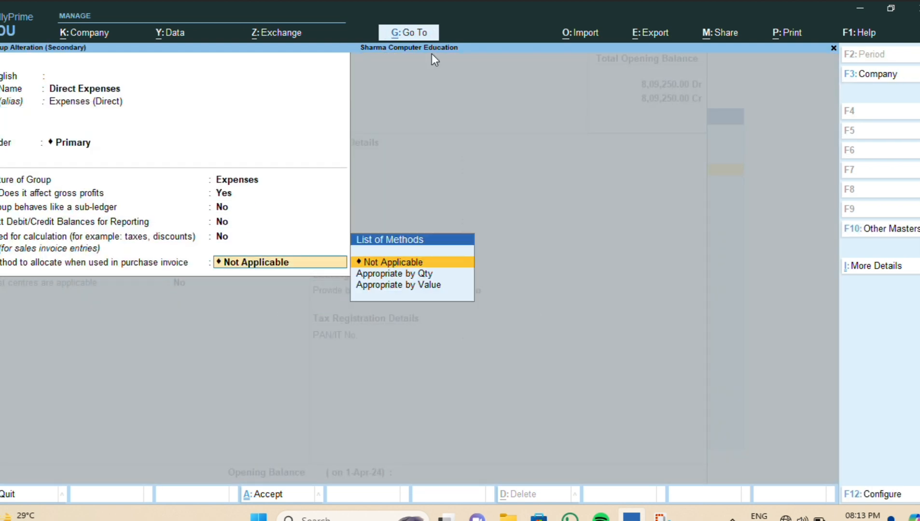
pyautogui.press('Down')
pyautogui.press('Down')
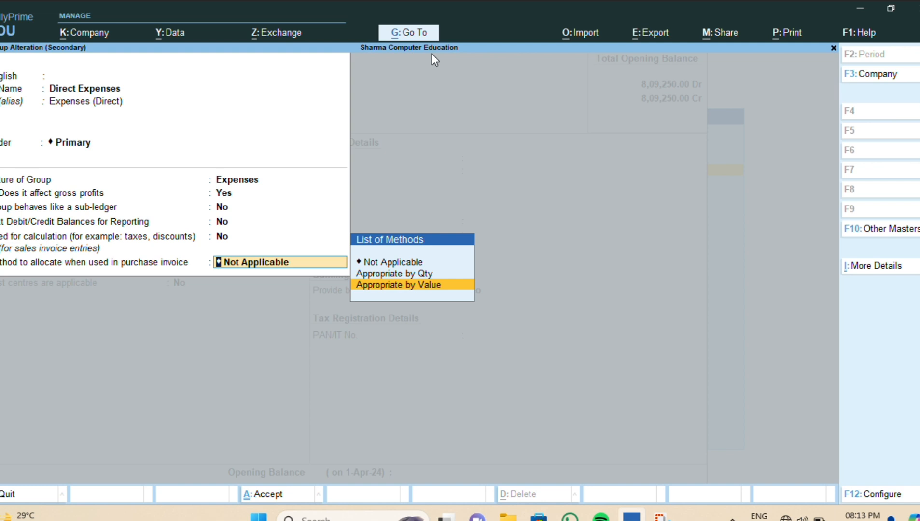
pyautogui.press('Return')
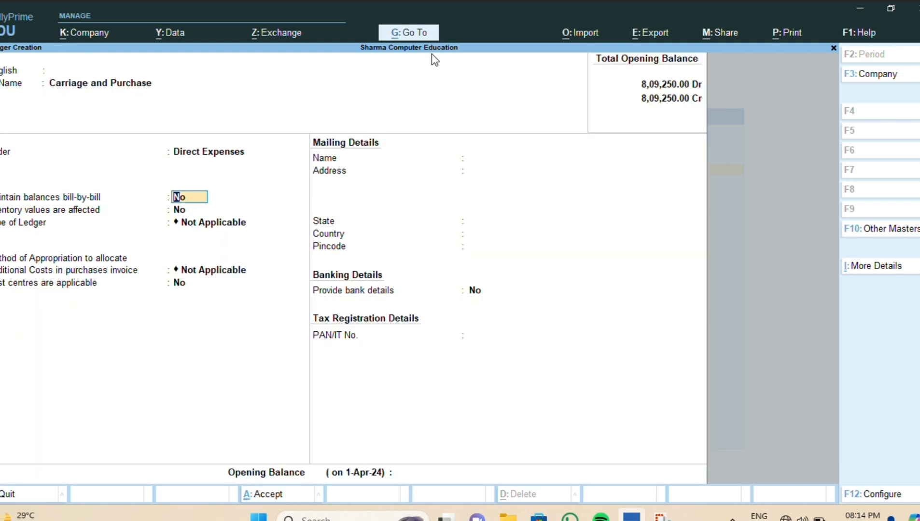
# - Save the Carriage and Purchase ledger with its remaining default settings and leave ledger creation
pyautogui.press('Return')
pyautogui.press('Return')
pyautogui.press('Return')
pyautogui.press('Return')
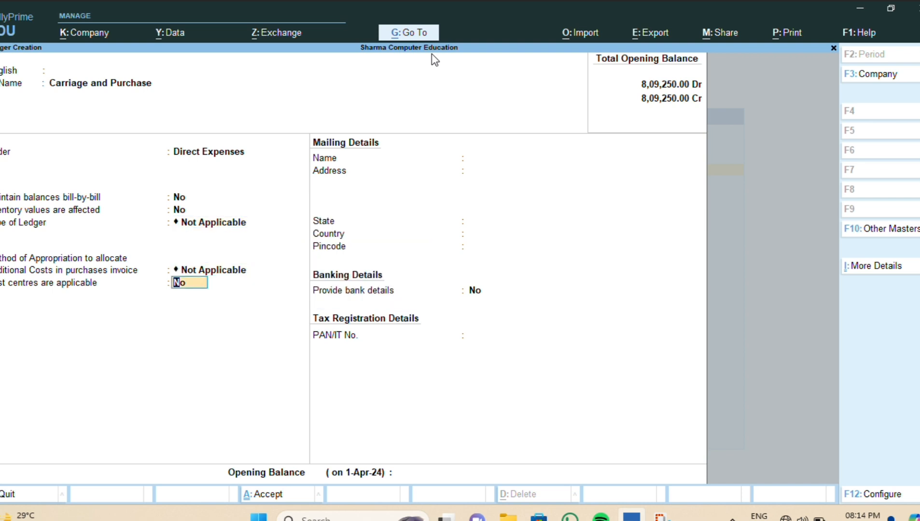
pyautogui.press('Return')
pyautogui.press('Return')
pyautogui.press('Return')
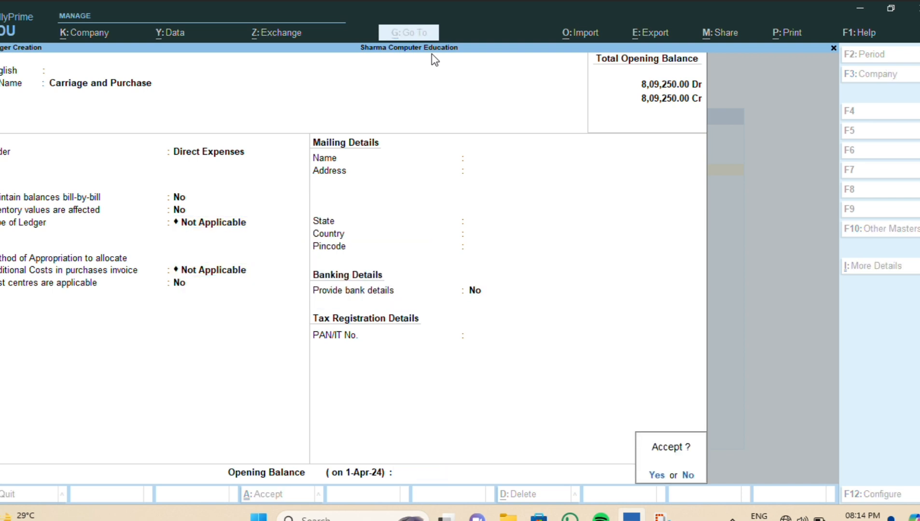
pyautogui.press('Return')
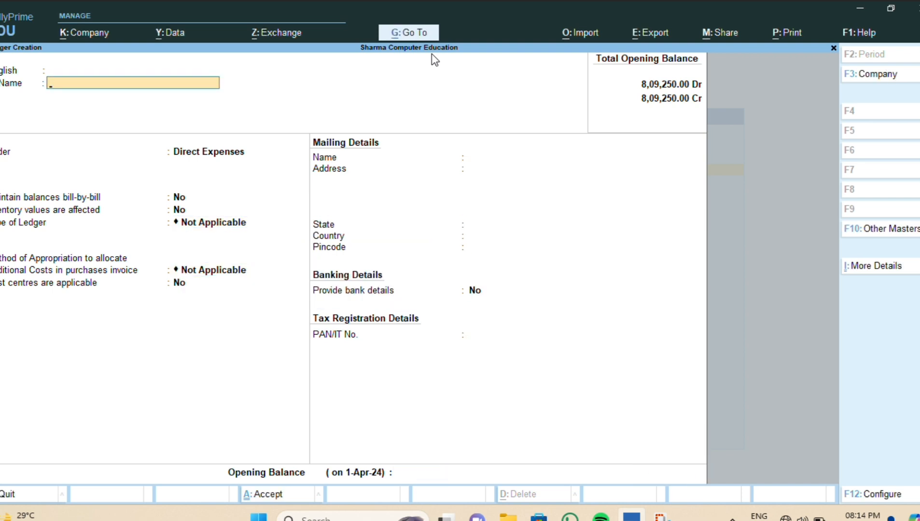
pyautogui.press('Escape')
pyautogui.press('Return')
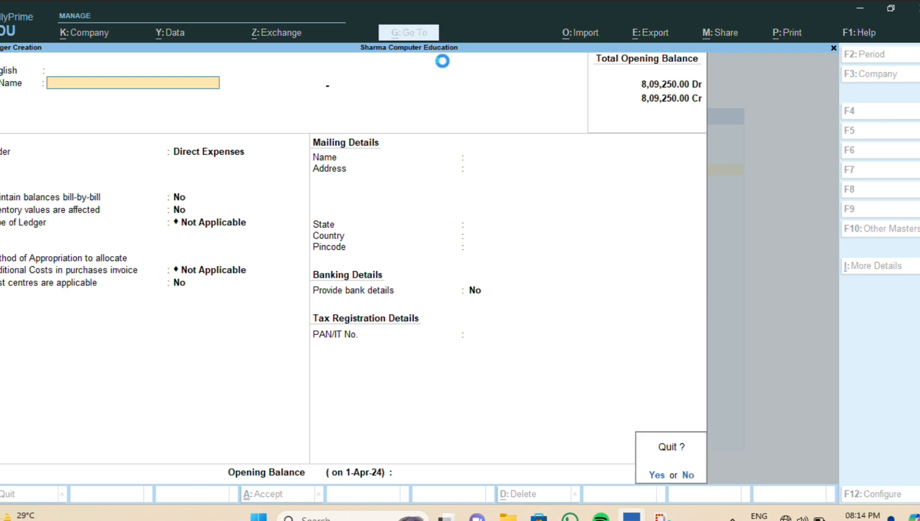
# - Start creating a stock item and name it Compact Presario Notebook CQ4Q
pyautogui.press('Down')
pyautogui.press('Down')
pyautogui.press('Down')
pyautogui.press('Down')
pyautogui.press('Down')
pyautogui.press('Down')
pyautogui.press('Down')
pyautogui.press('Down')
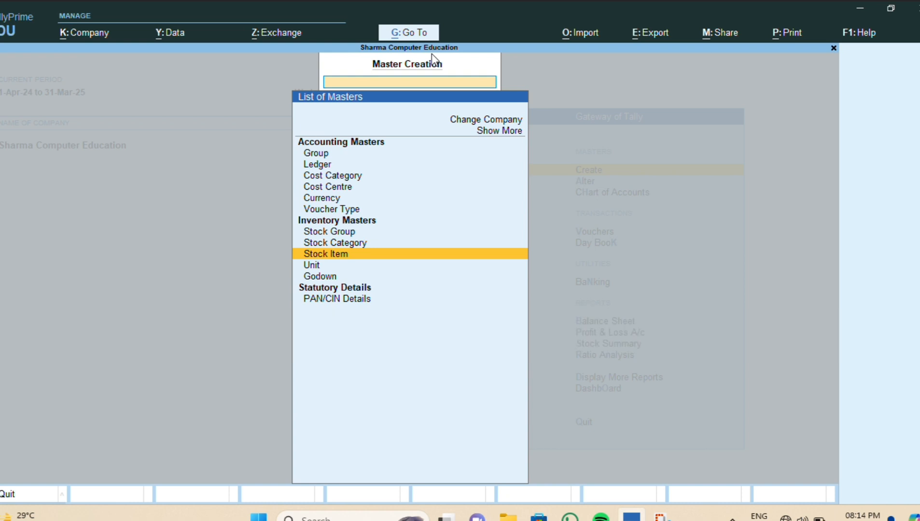
pyautogui.press('Return')
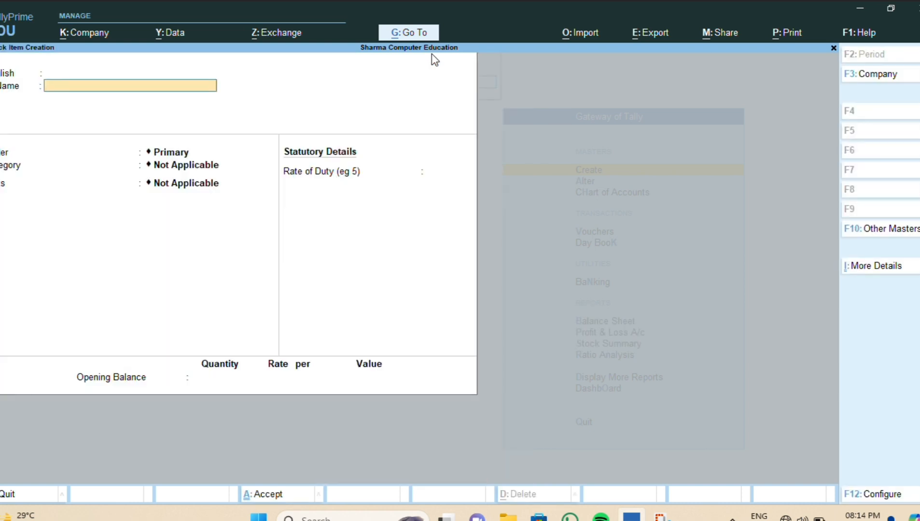
pyautogui.write('Compact Presario')
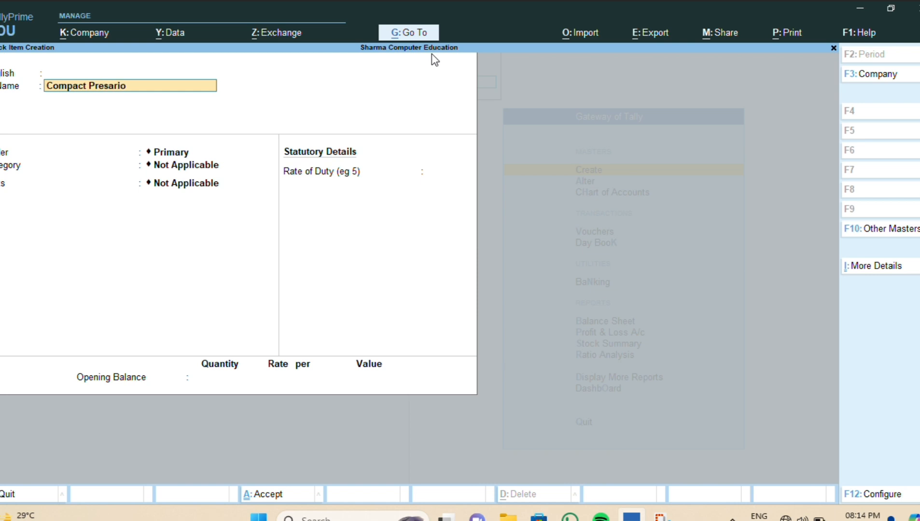
pyautogui.write(' Notebook cQ4Q')
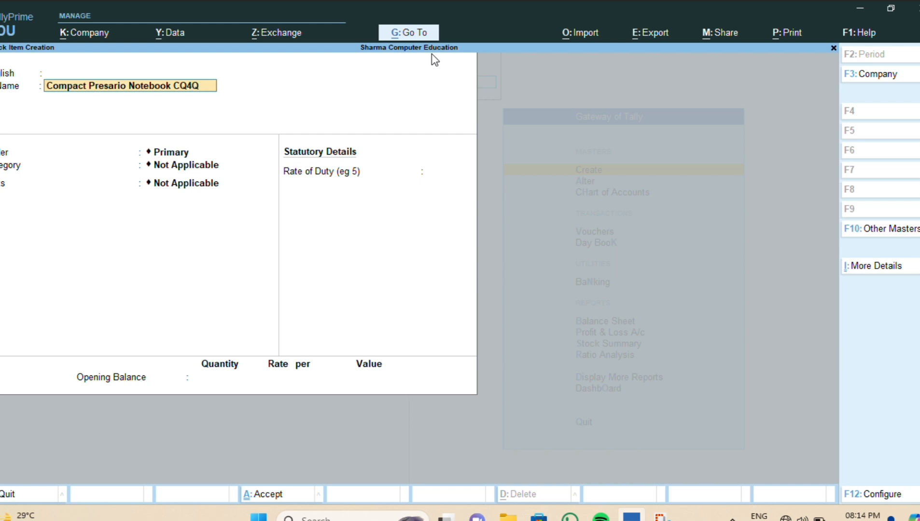
# - Keep the notebook item under Primary without a category, set its unit to pcs, and save it without an opening balance
pyautogui.press('Return')
pyautogui.press('Return')
pyautogui.press('Return')
pyautogui.press('Return')
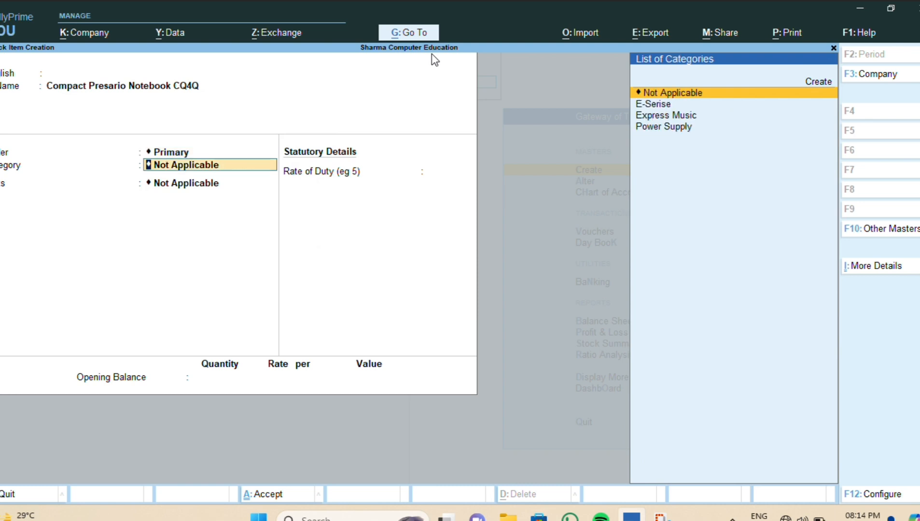
pyautogui.press('Return')
pyautogui.press('Down')
pyautogui.press('Down')
pyautogui.press('Down')
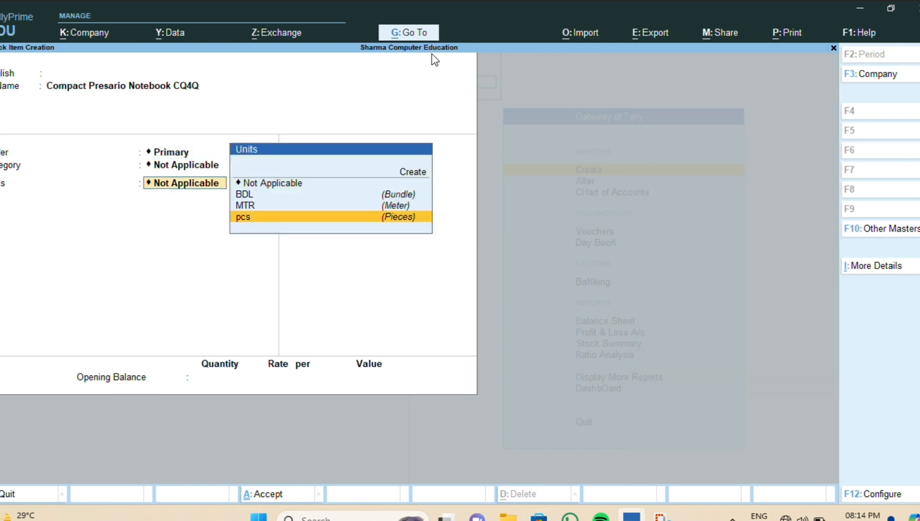
pyautogui.press('Return')
pyautogui.press('Return')
pyautogui.press('Return')
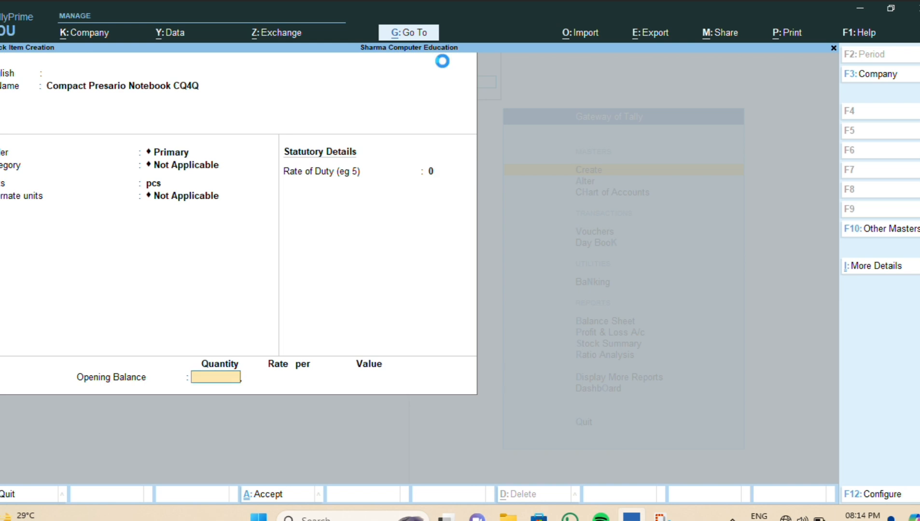
pyautogui.press('Return')
pyautogui.press('Return')
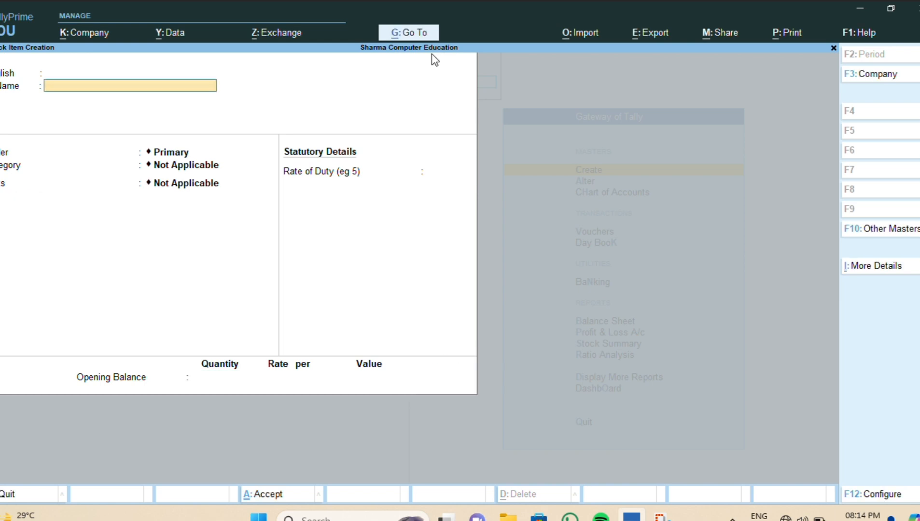
# - Name the second stock item Nokia Bluetooth BH 503, without an alias
pyautogui.write('Nokia')
pyautogui.press('Return')
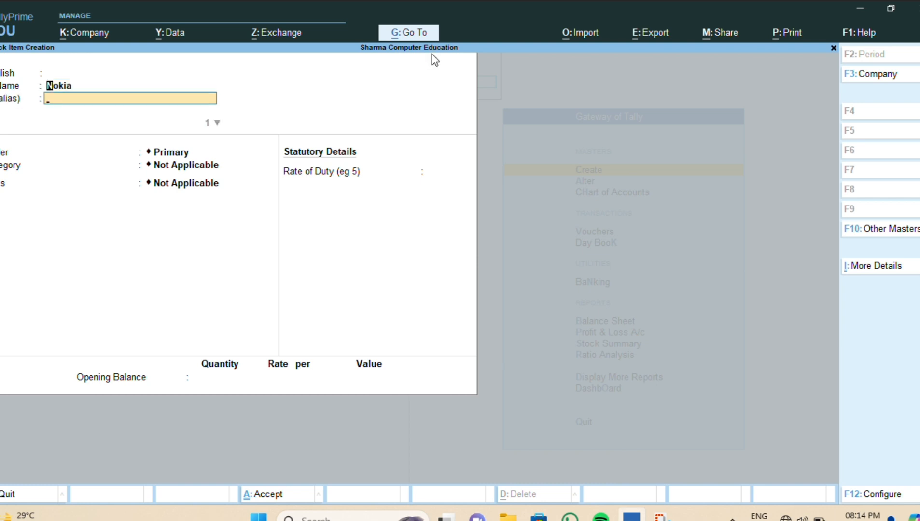
pyautogui.press('BackSpace')
pyautogui.write('Nokia')
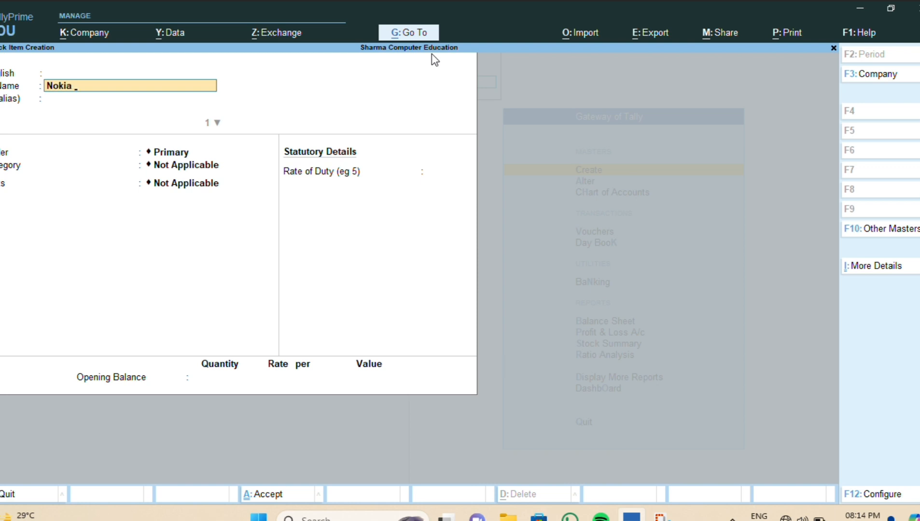
pyautogui.write(' Bluetooth BH 503')
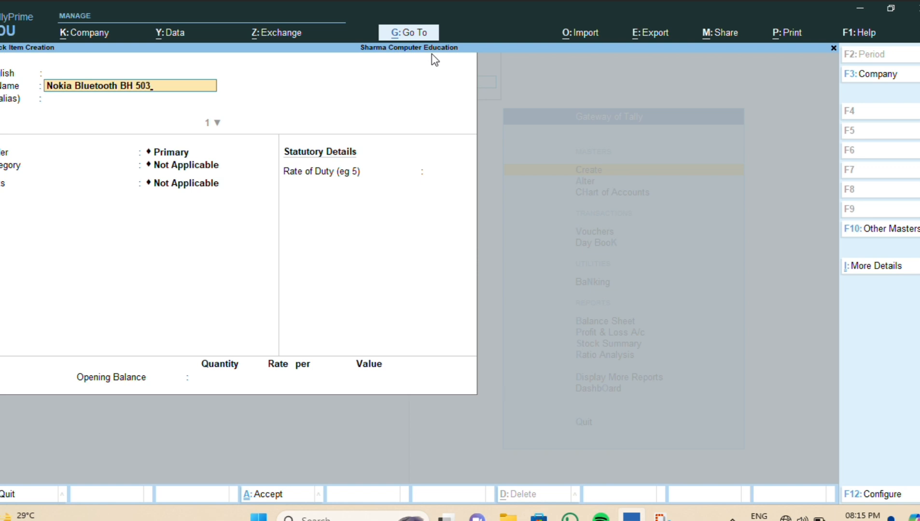
pyautogui.press('Return')
pyautogui.press('Return')
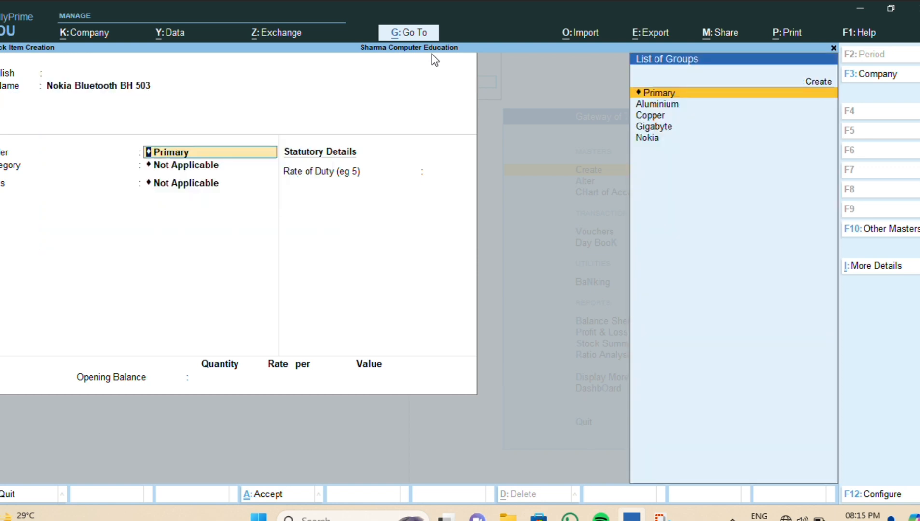
# - Put the Bluetooth item under the Nokia group with unit pcs and save it without an opening balance
pyautogui.press('Down')
pyautogui.press('Down')
pyautogui.press('Down')
pyautogui.press('Down')
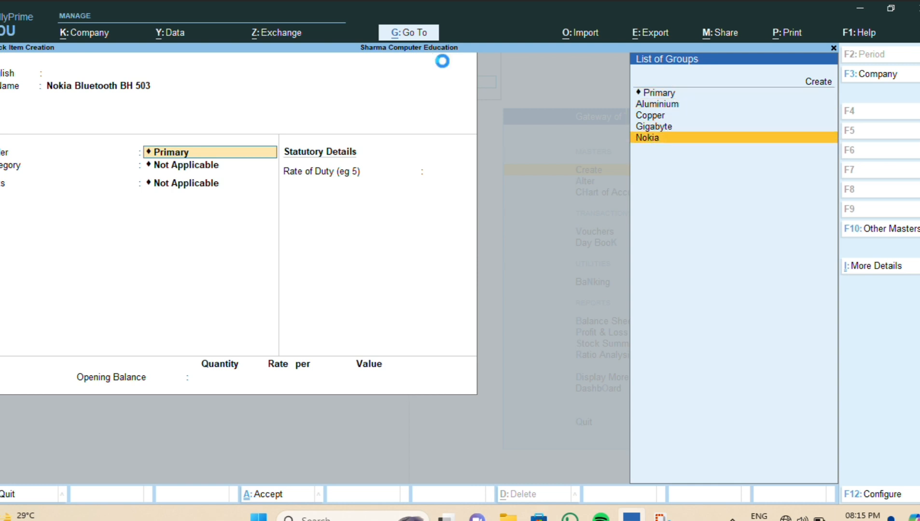
pyautogui.press('Return')
pyautogui.press('Return')
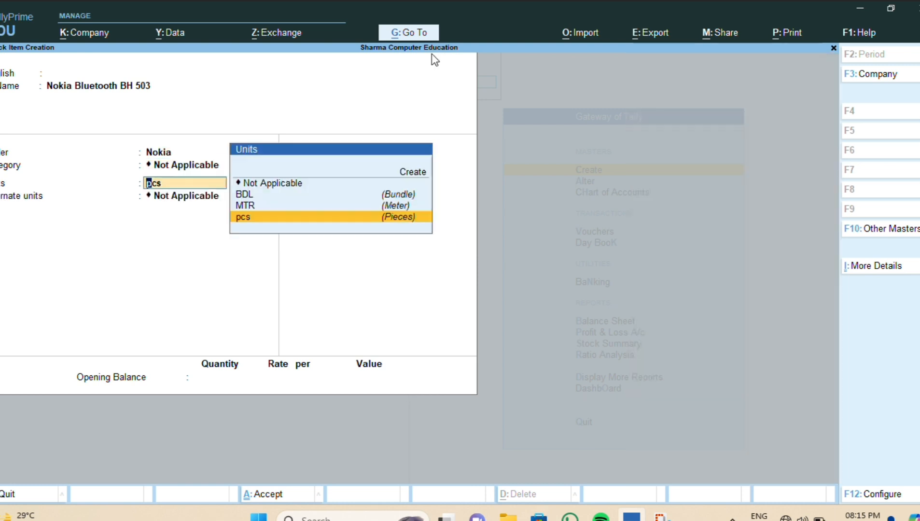
pyautogui.press('Return')
pyautogui.press('Return')
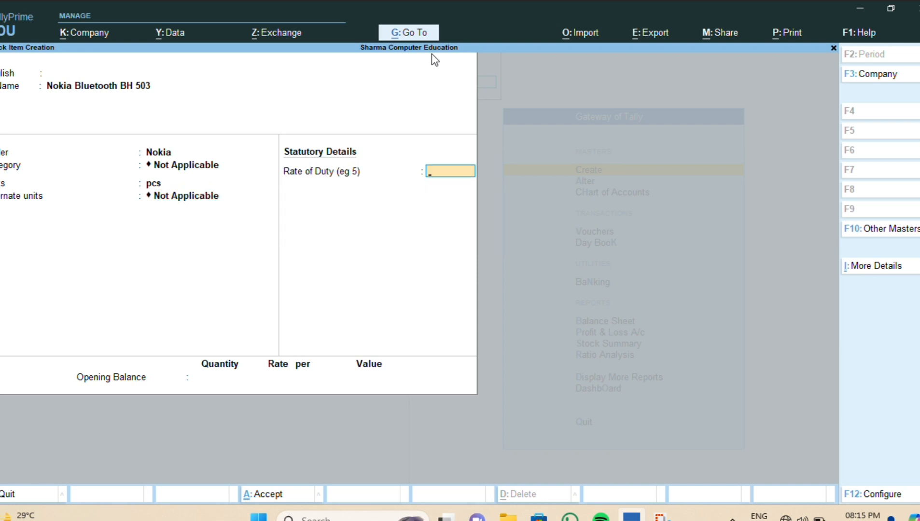
pyautogui.press('Return')
pyautogui.press('Return')
pyautogui.press('Return')
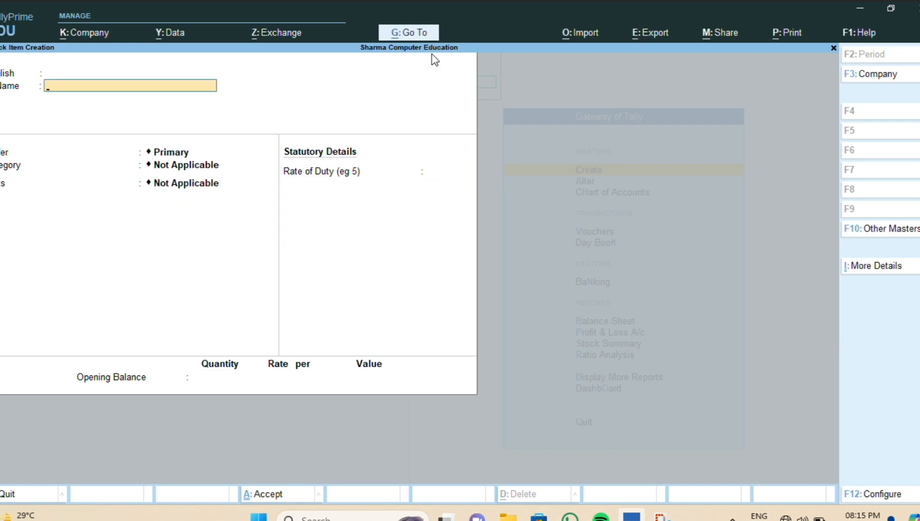
# - Leave stock item creation and open a new Purchase voucher
pyautogui.press('Escape')
pyautogui.press('Escape')
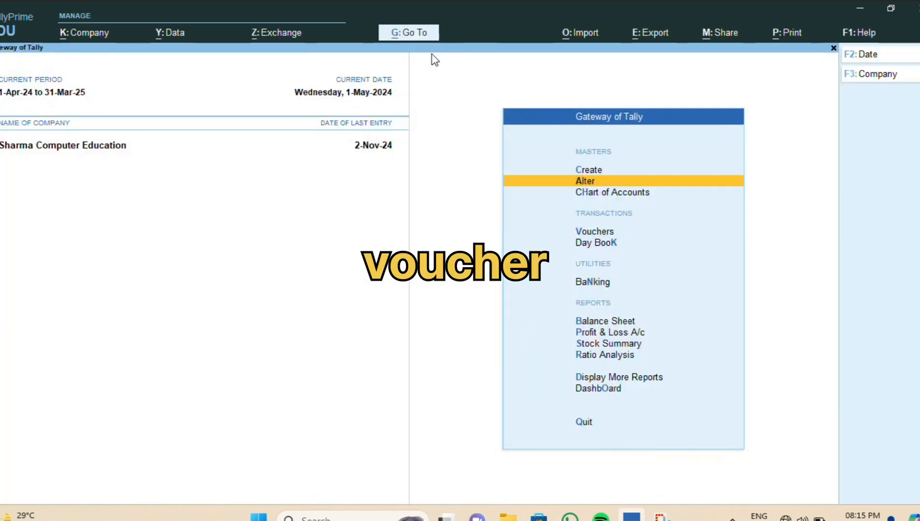
pyautogui.press('Down')
pyautogui.press('Down')
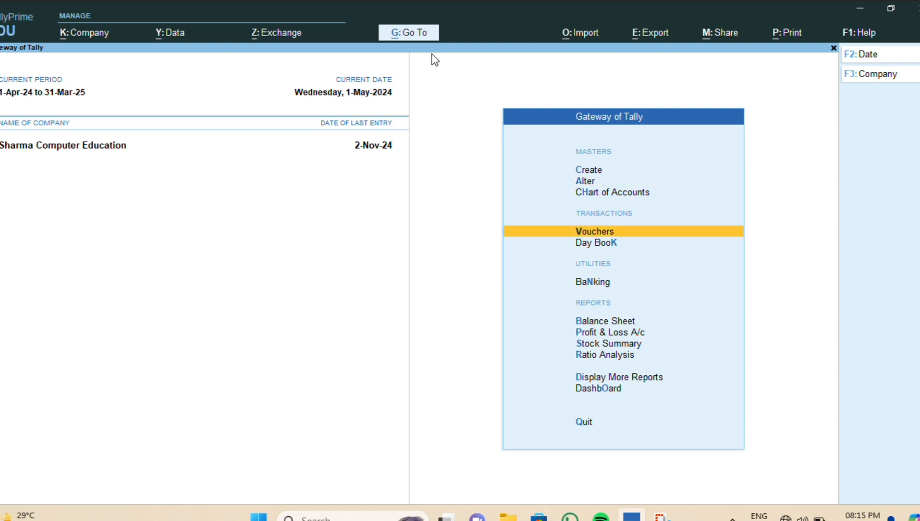
pyautogui.press('Return')
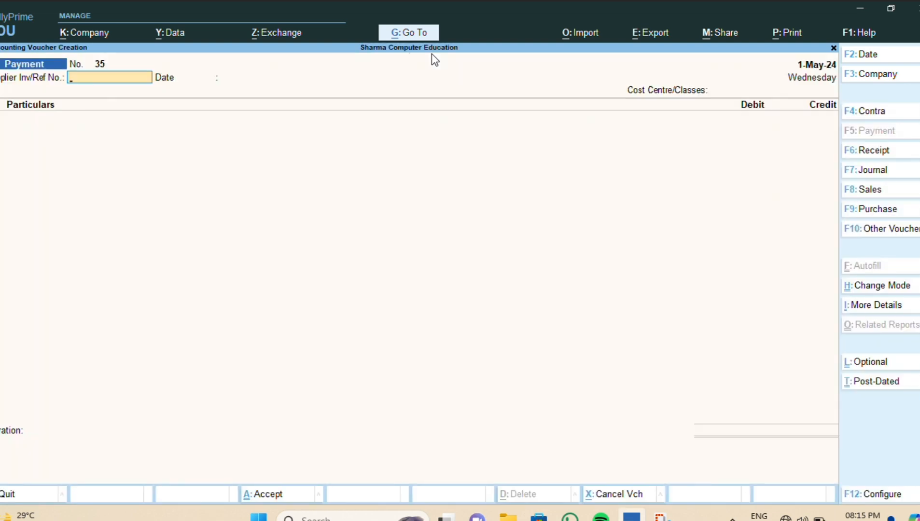
pyautogui.press('F9')
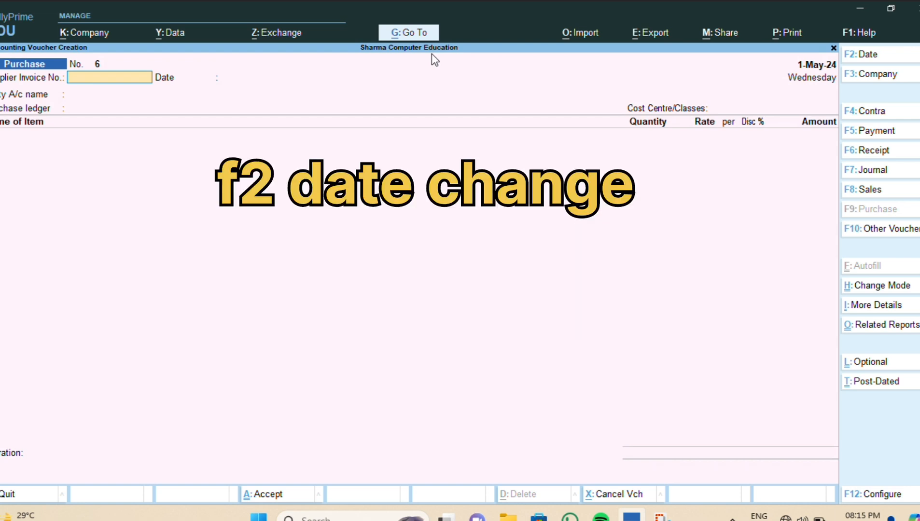
# - Date the purchase voucher 1-Oct-24 and enter supplier invoice number PUR/CC/005/24-25
pyautogui.press('F2')
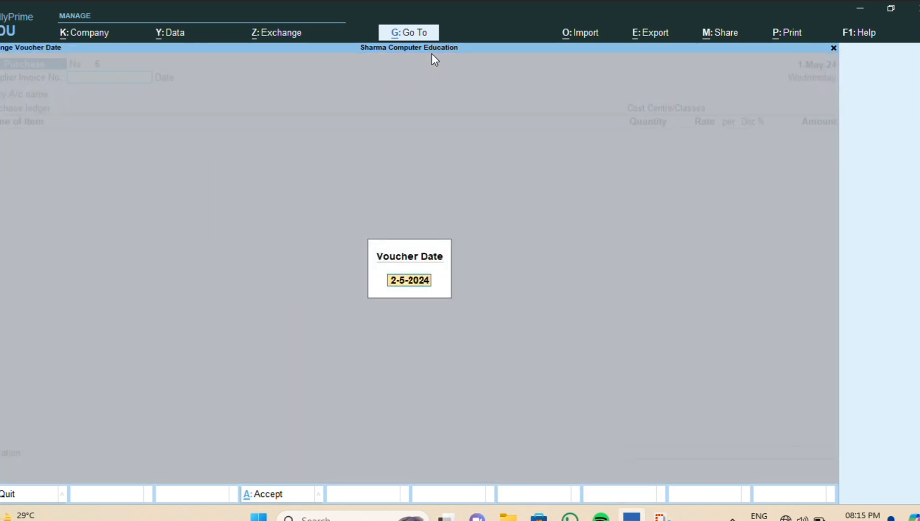
pyautogui.write('01-10')
pyautogui.press('Return')
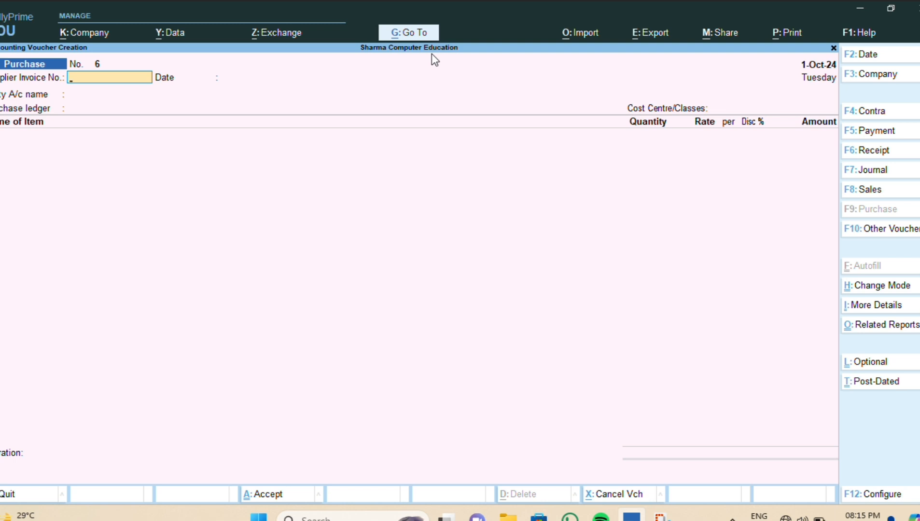
pyautogui.write('PUR/CC/005/24-25')
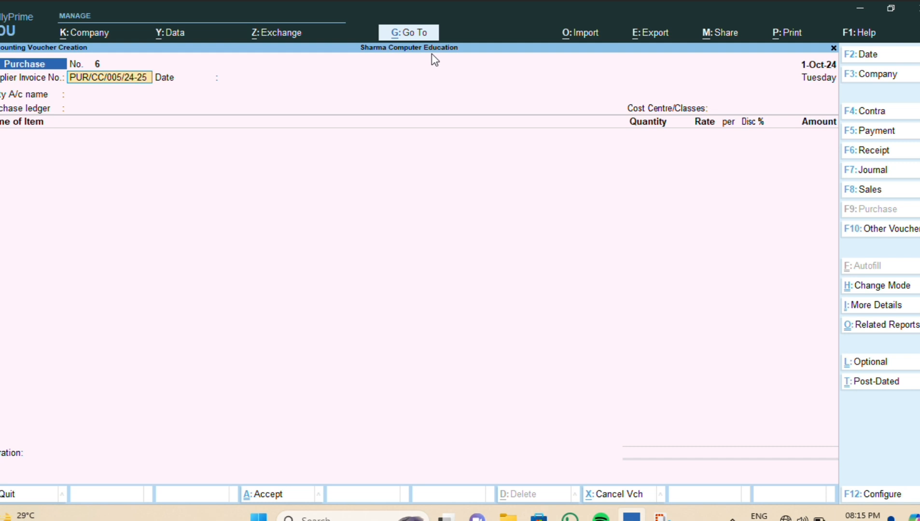
# - Keep 1-Oct-24 as the supplier invoice date and choose California Carpet Pvt Ltd A/c as the party
pyautogui.press('Return')
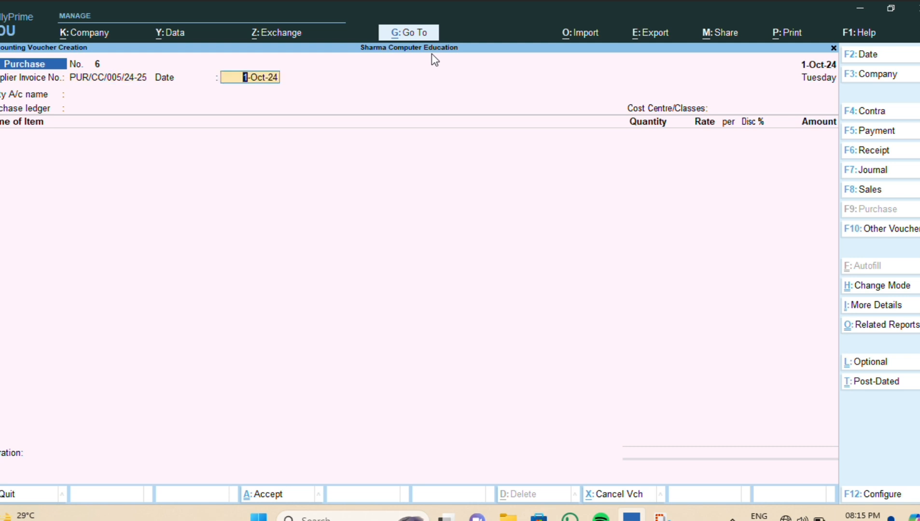
pyautogui.press('Return')
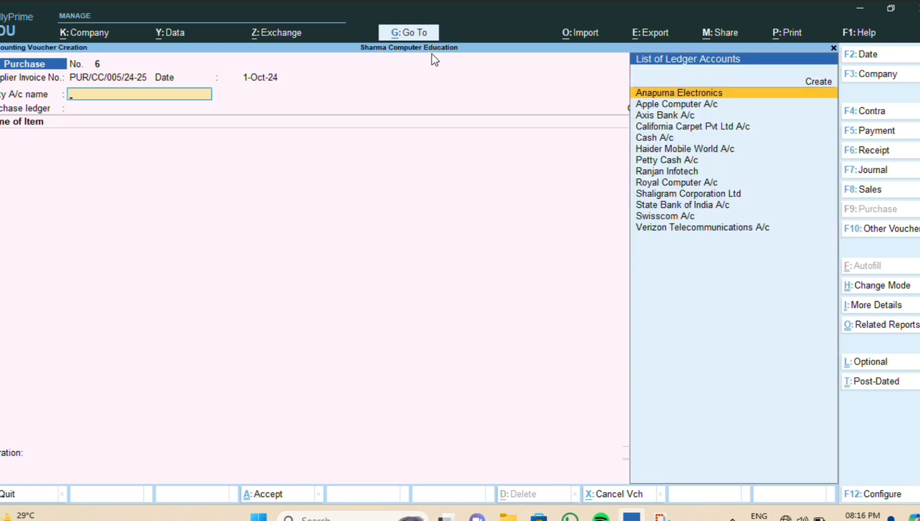
pyautogui.write('CALI')
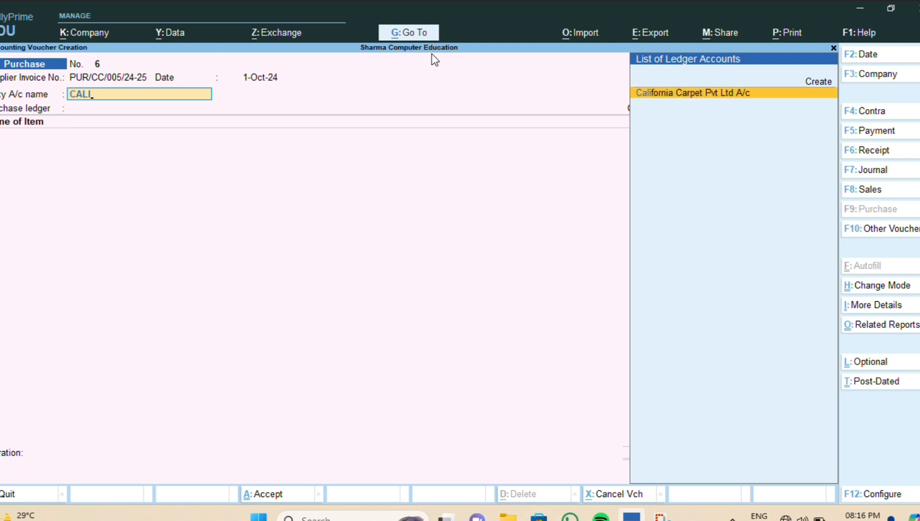
pyautogui.press('Return')
# - Leave the purchase's receipt details blank, with the receipt note number set to Not Applicable
pyautogui.press('Return')
pyautogui.press('Return')
pyautogui.press('Return')
pyautogui.press('Return')
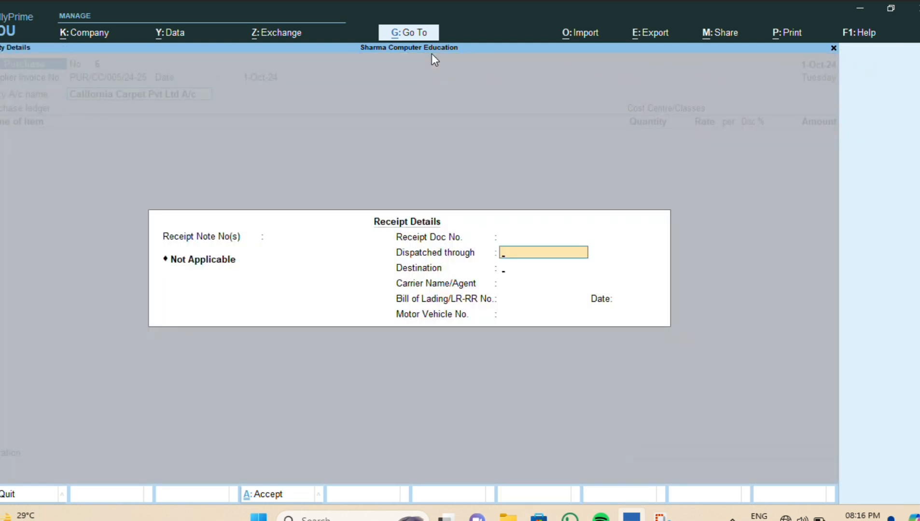
pyautogui.press('Return')
pyautogui.press('Return')
pyautogui.press('Return')
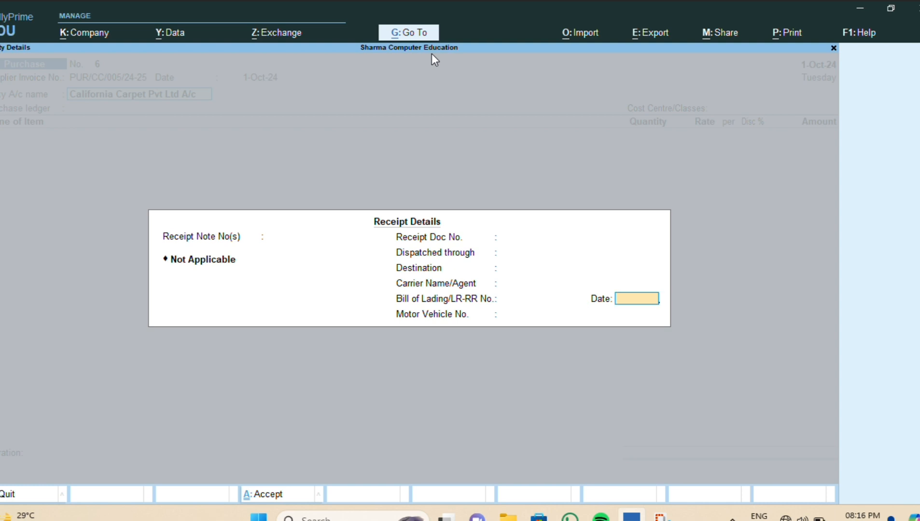
pyautogui.press('Return')
pyautogui.press('Return')
# - Accept the party details and choose Purchase A/c as the purchase ledger with cost centre class Not Applicable
pyautogui.press('Return')
pyautogui.press('Return')
pyautogui.press('Return')
pyautogui.press('Return')
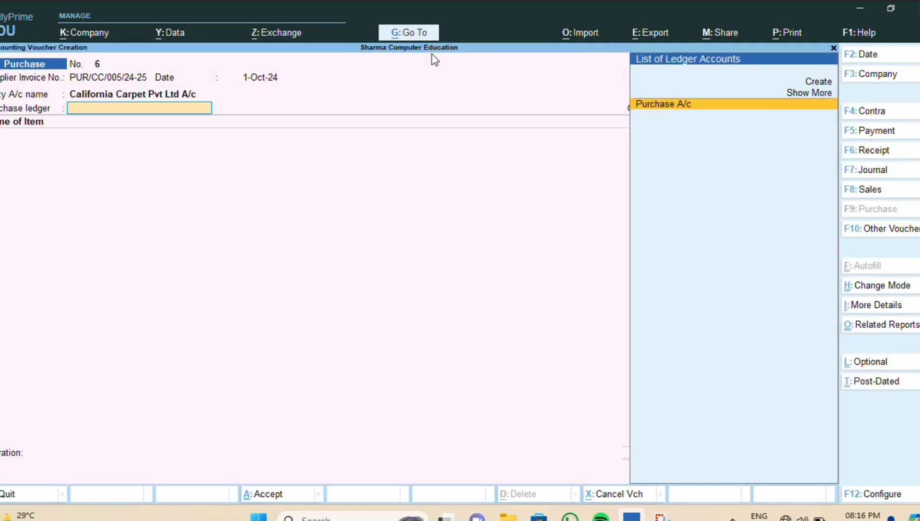
pyautogui.press('Return')
pyautogui.press('Return')
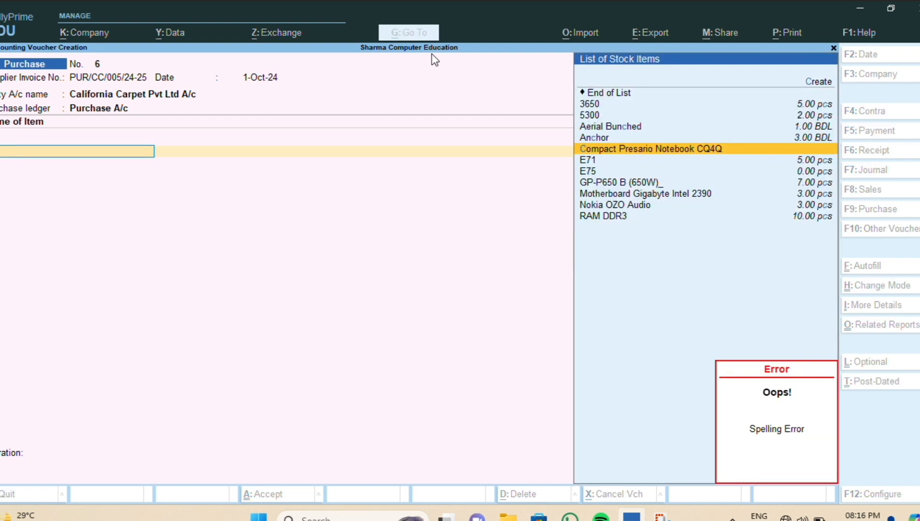
# - Add the item Compact Presario Notebook CQ4Q, allocated to the Lalpur godown with tracking and order numbers Not Applicable
pyautogui.press('Return')
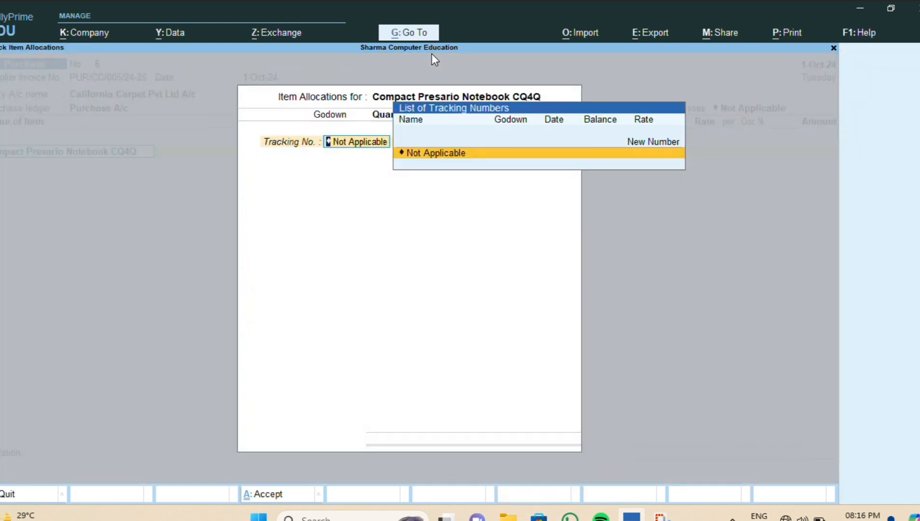
pyautogui.press('Return')
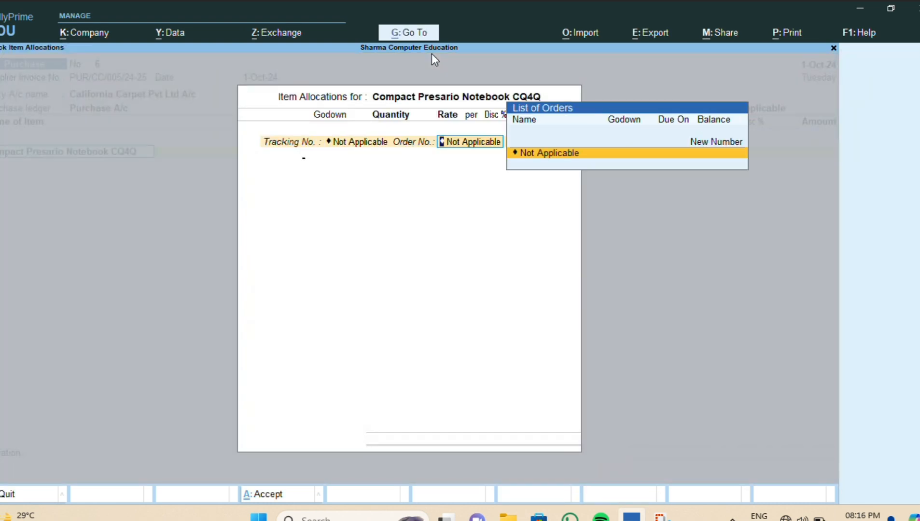
pyautogui.press('Return')
pyautogui.write('L')
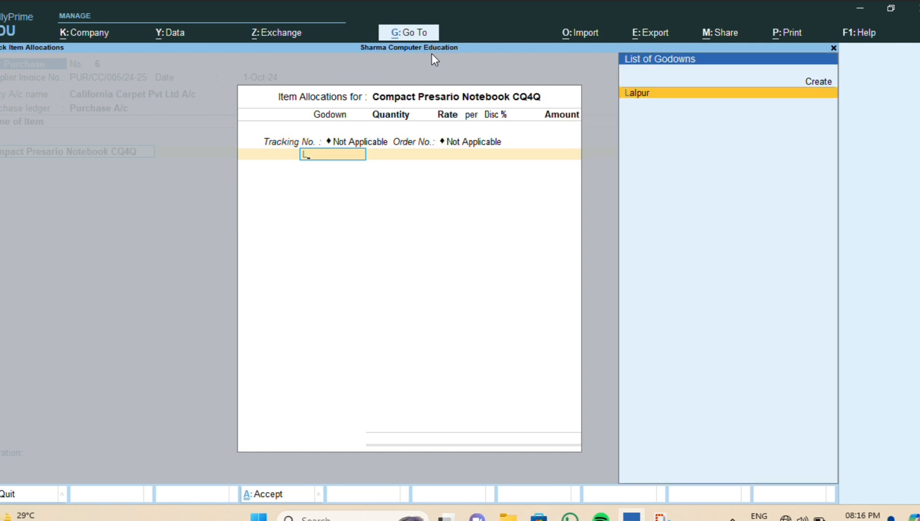
pyautogui.press('Return')
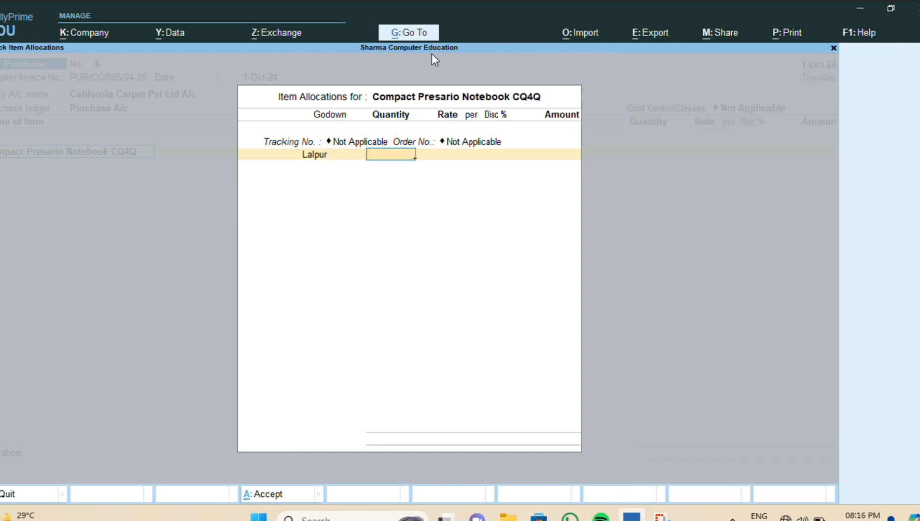
# - Enter 20 pcs of the notebook at a rate of 26,000 per pcs and finish its allocation
pyautogui.write('20')
pyautogui.press('Return')
pyautogui.write('260')
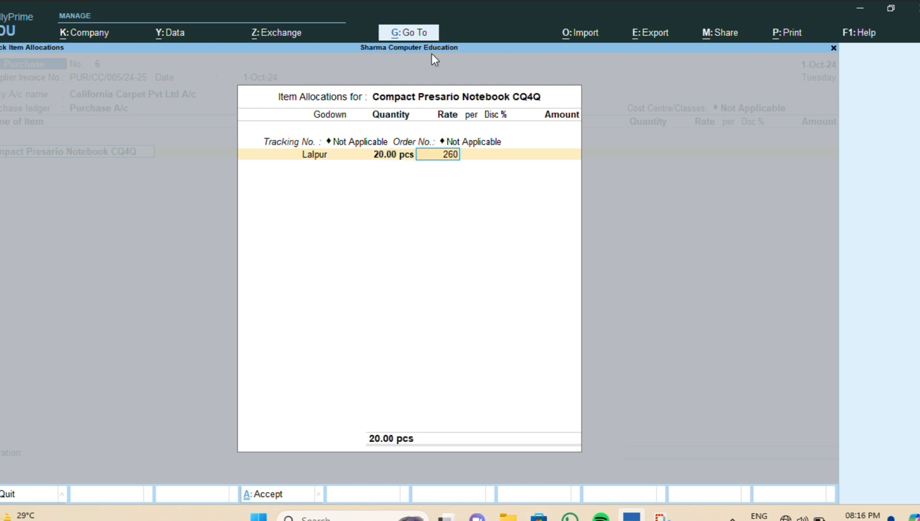
pyautogui.write('00')
pyautogui.press('Return')
pyautogui.press('Return')
pyautogui.press('Return')
pyautogui.press('Return')
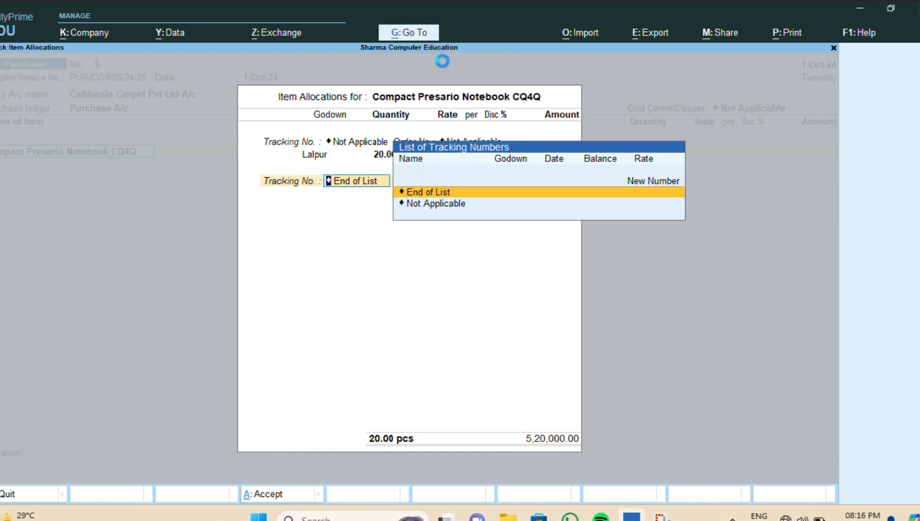
pyautogui.press('Return')
pyautogui.press('Return')
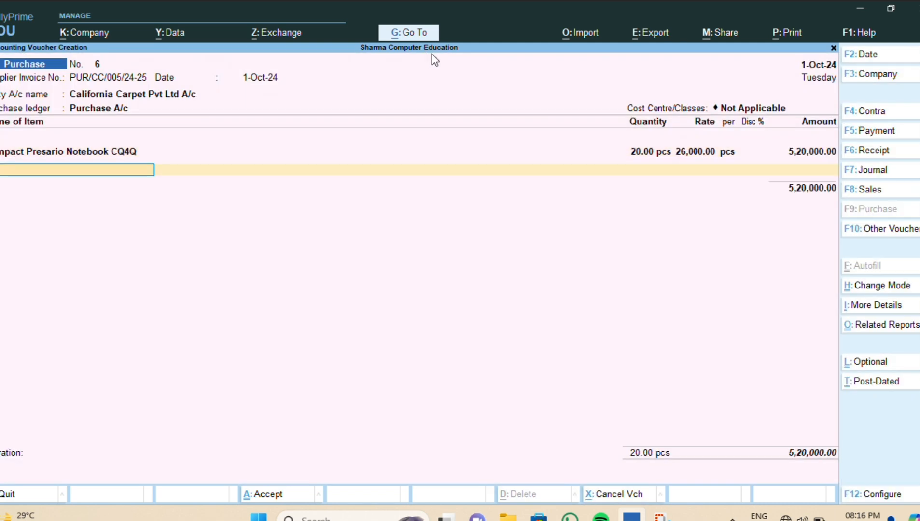
# - Add the item 5300 on the next line, allocated to the Lalpur godown without tracking or order numbers
pyautogui.write('5300')
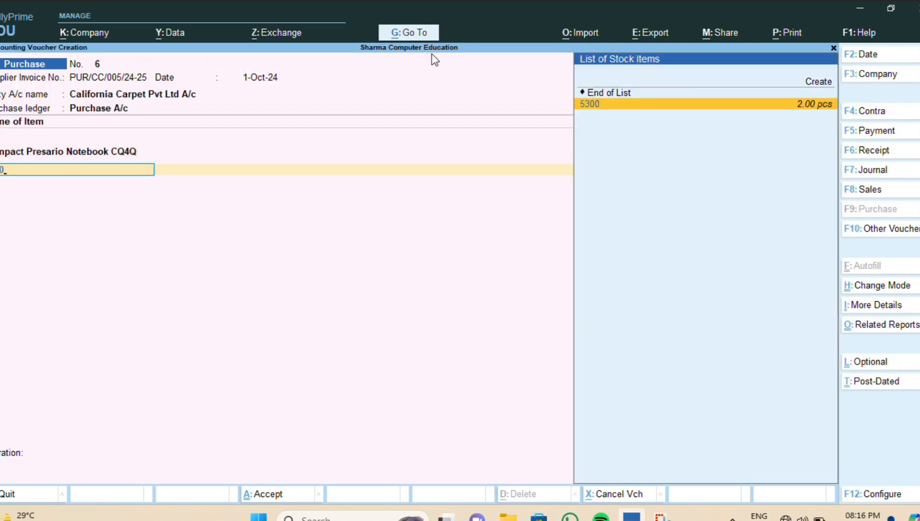
pyautogui.press('Return')
pyautogui.press('Return')
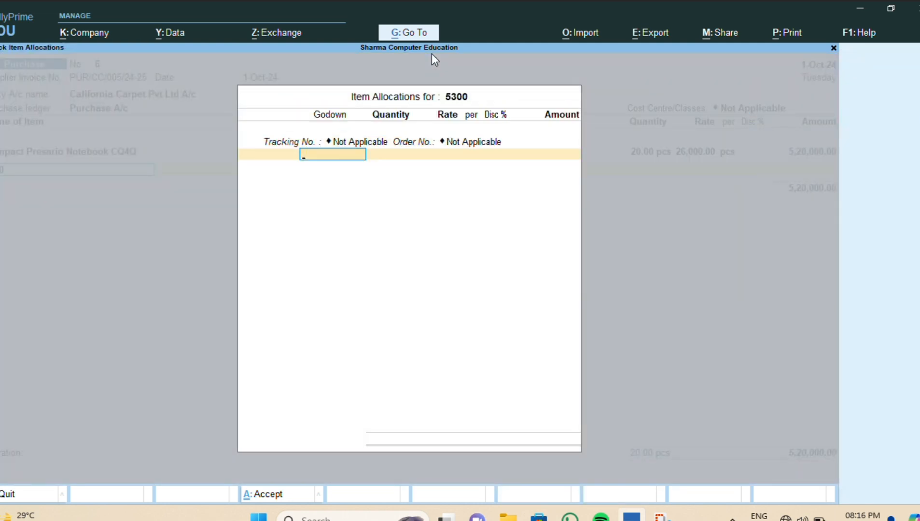
pyautogui.write('L')
pyautogui.press('Return')
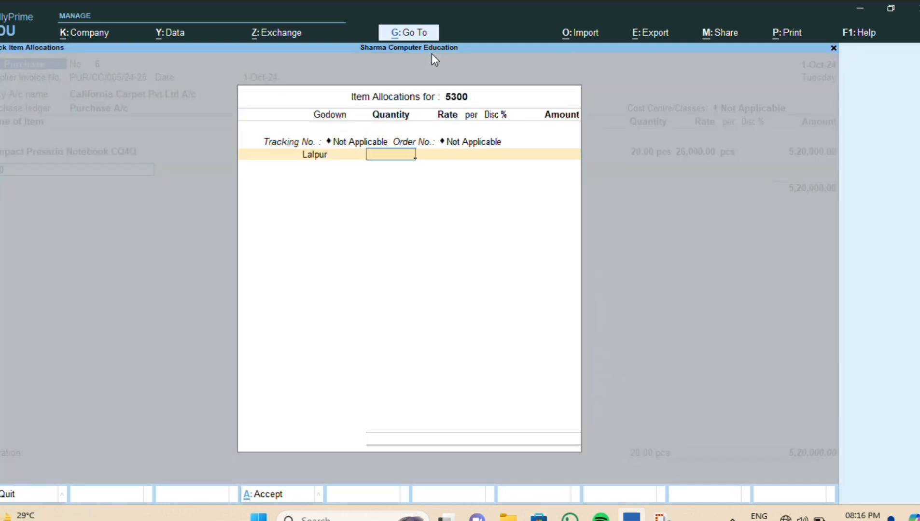
# - Enter 40 pcs of item 5300 at a rate of 11,000 per pcs and accept the line
pyautogui.write('40')
pyautogui.press('Return')
pyautogui.write('11000')
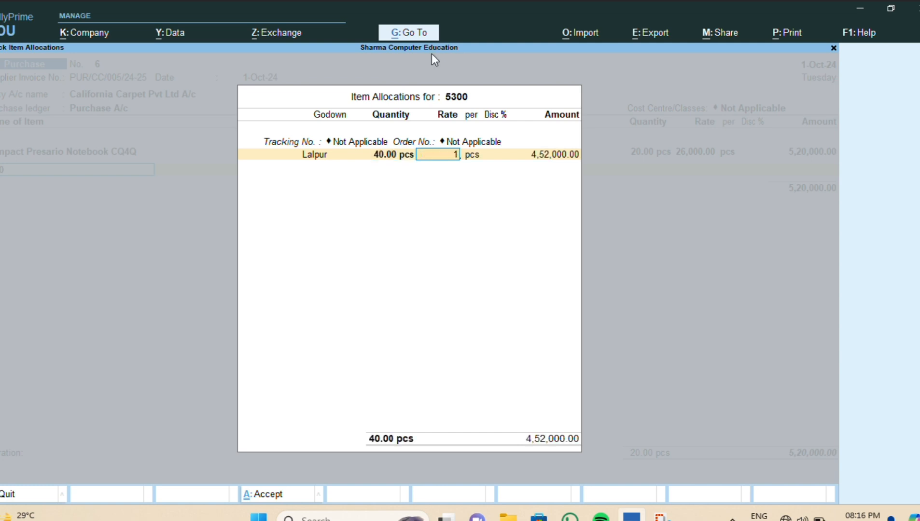
pyautogui.press('Return')
pyautogui.press('Return')
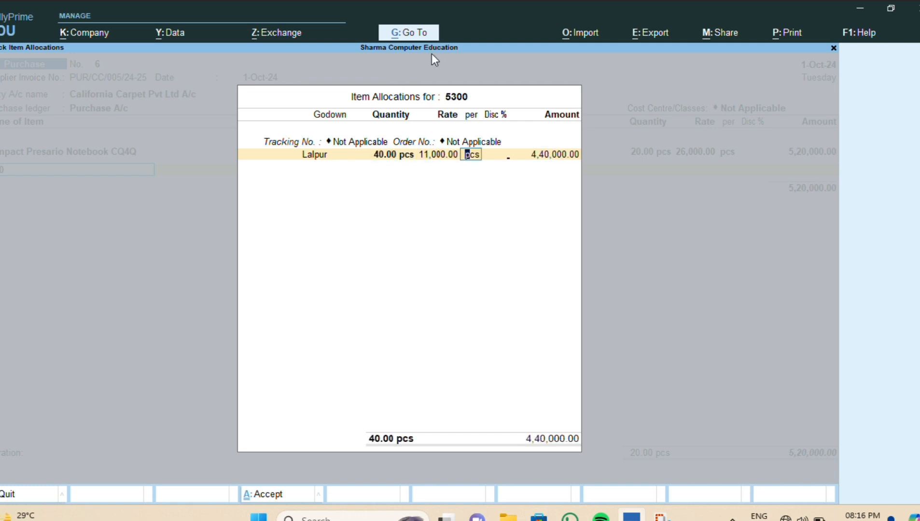
pyautogui.press('Return')
pyautogui.press('Return')
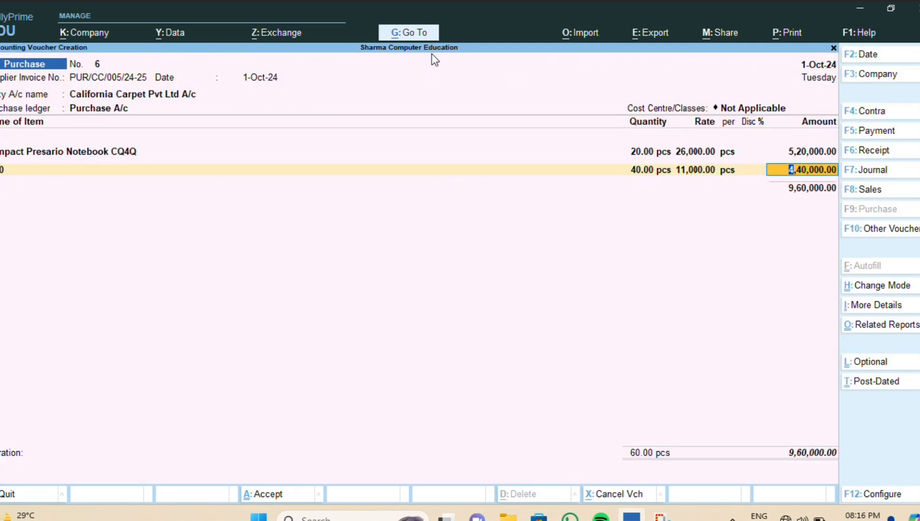
pyautogui.press('Return')
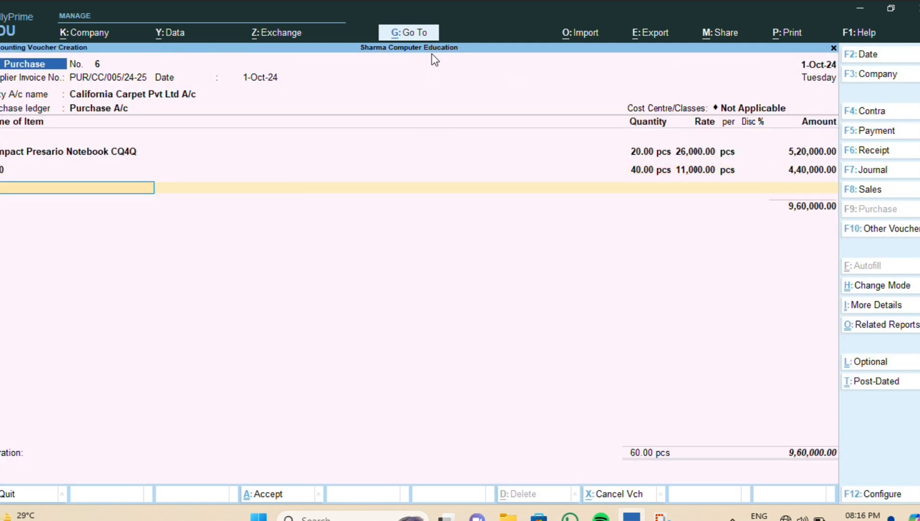
# - Add the item Nokia Bluetooth BH 503, allocated to the Lalpur godown without tracking or order numbers
pyautogui.write('Nok')
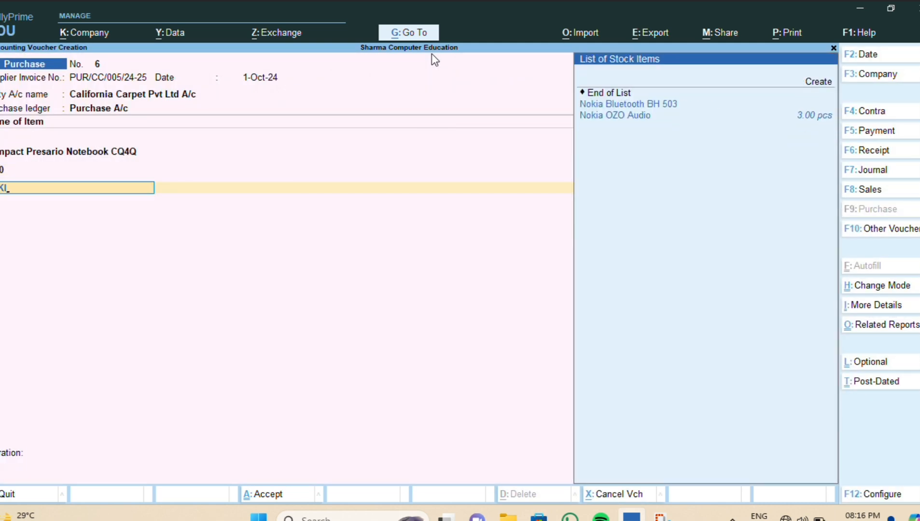
pyautogui.write('i')
pyautogui.press('Return')
pyautogui.press('Return')
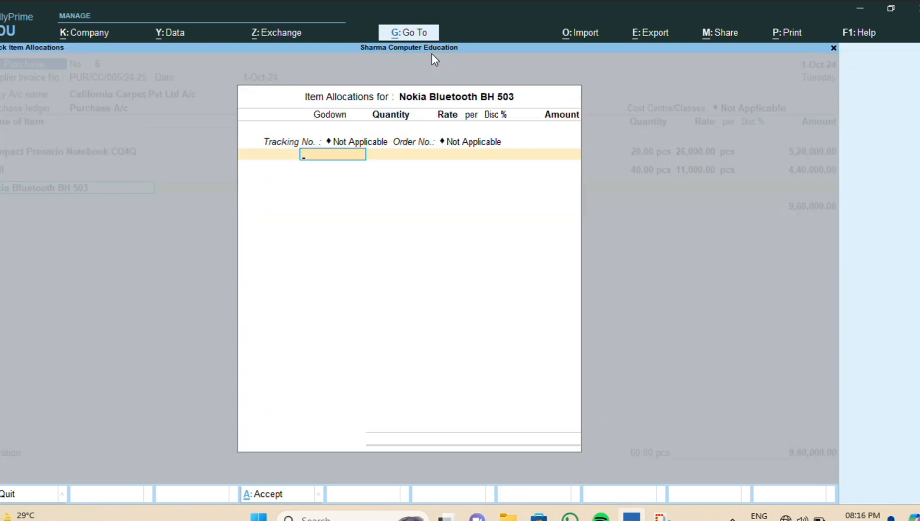
pyautogui.press('Return')
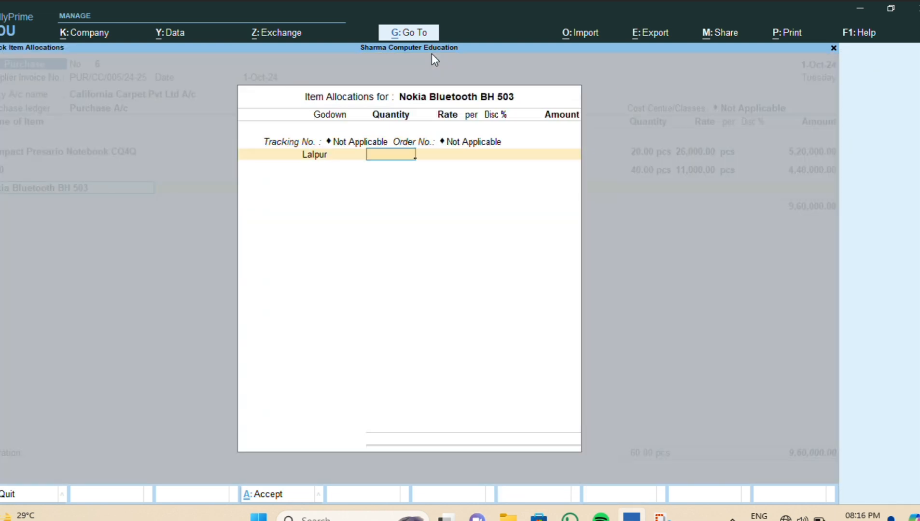
# - Enter 50 pcs of the Bluetooth item at 1,000 per pcs and end the list of stock items
pyautogui.write('50')
pyautogui.press('Return')
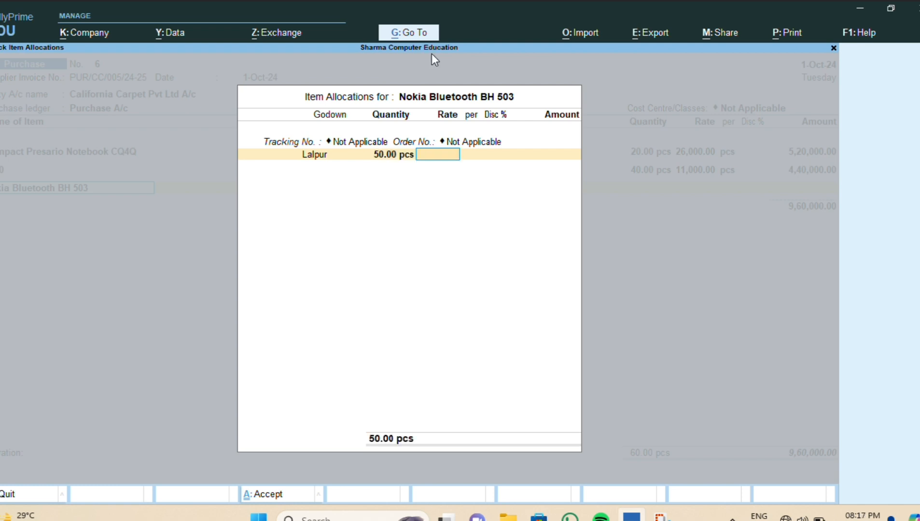
pyautogui.write('1000')
pyautogui.press('Return')
pyautogui.press('Return')
pyautogui.press('Return')
pyautogui.press('Return')
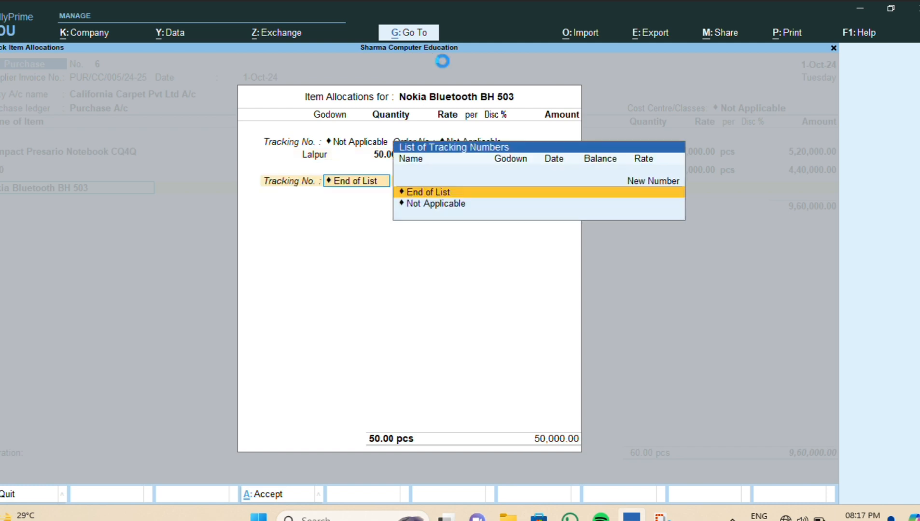
pyautogui.press('Return')
pyautogui.press('Return')
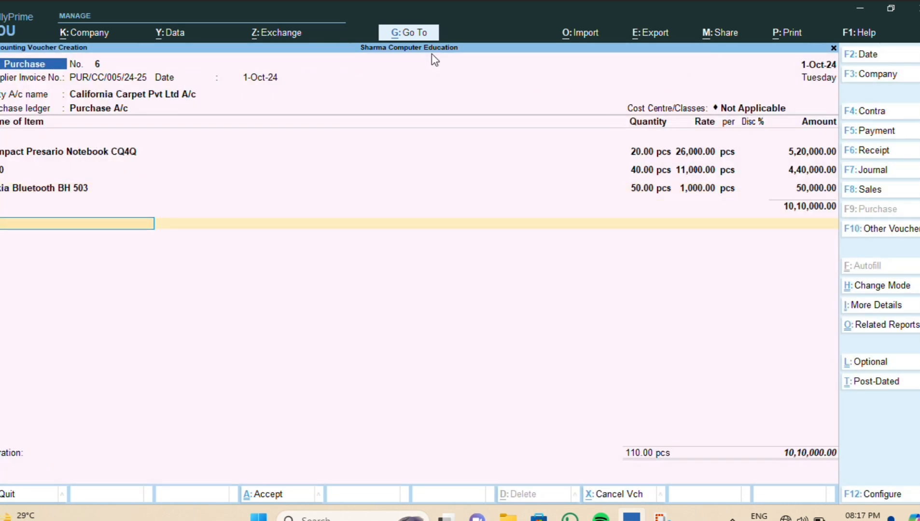
# - Add the Carriage and Purchase ledger below the items with an amount of 500
pyautogui.write('ca')
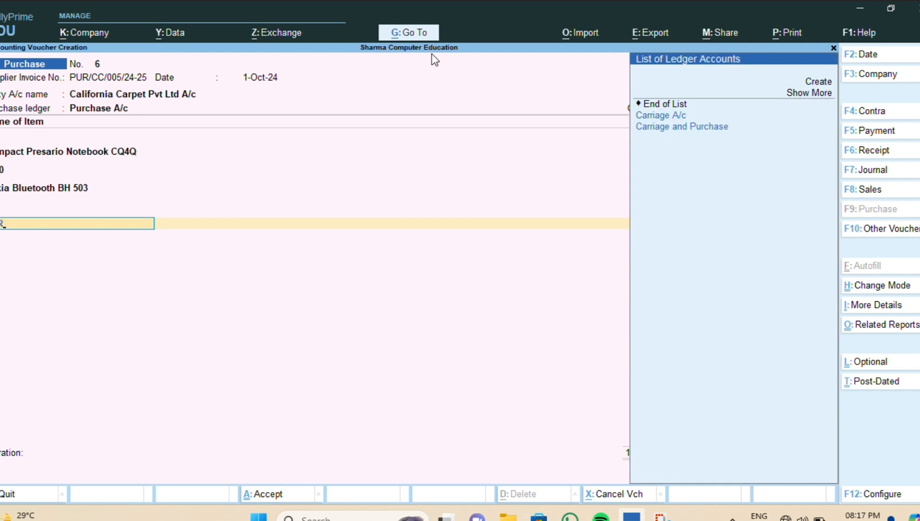
pyautogui.press('Down')
pyautogui.press('Down')
pyautogui.press('Return')
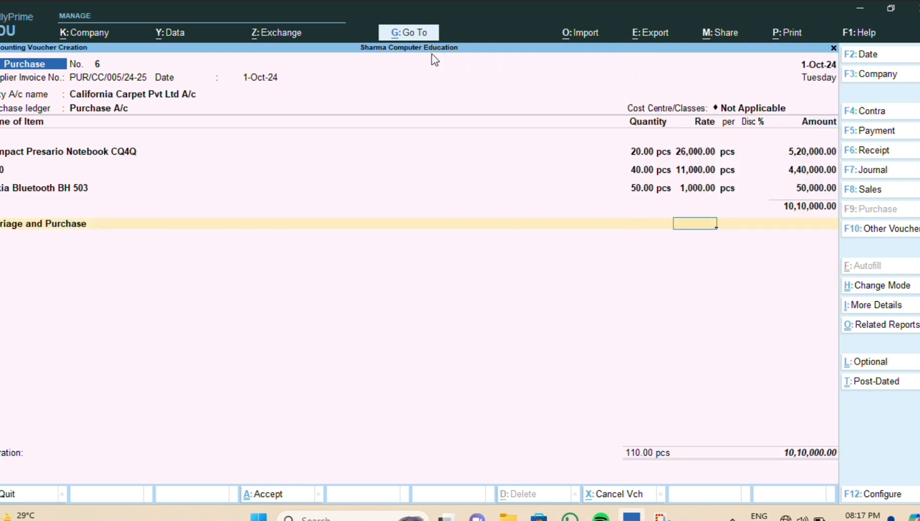
pyautogui.press('Return')
pyautogui.write('500')
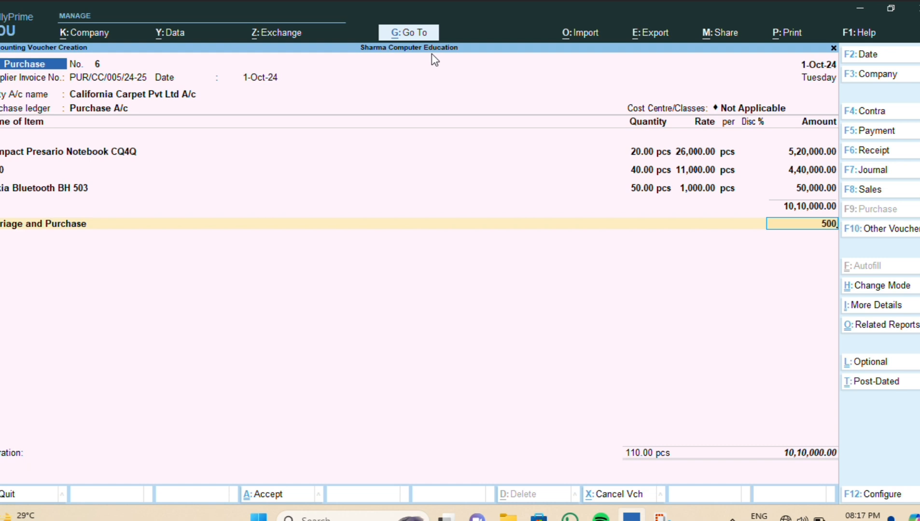
pyautogui.press('Return')
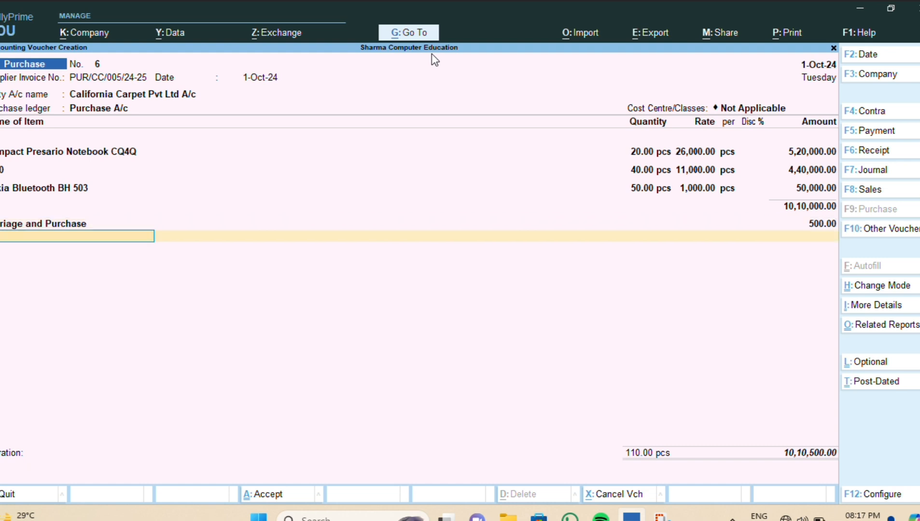
# - Record the supplier's bill as a New Ref under the invoice number with no due date, and save the voucher without narration
pyautogui.press('Return')
pyautogui.press('Return')
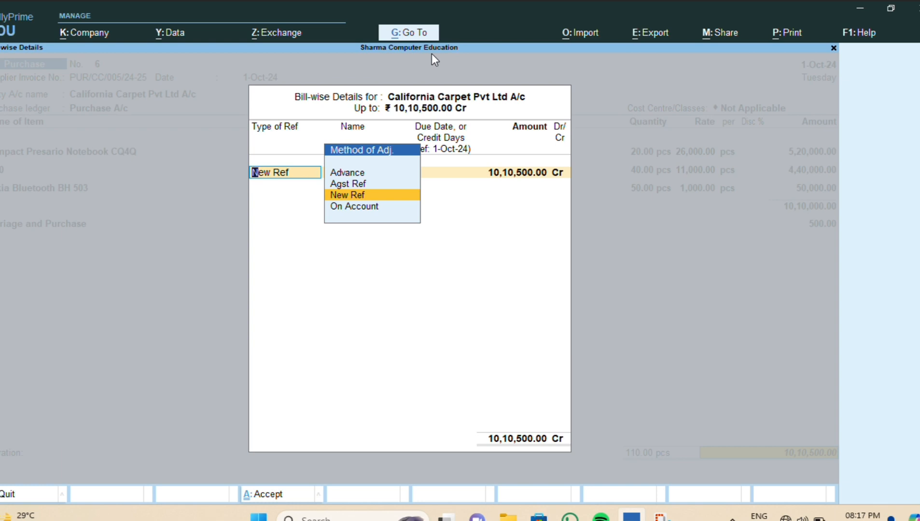
pyautogui.press('Return')
pyautogui.press('Return')
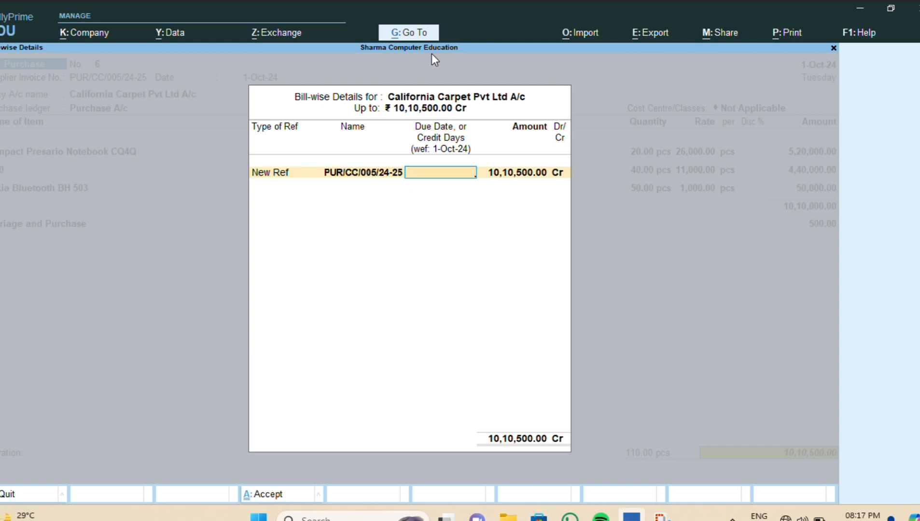
pyautogui.press('Return')
pyautogui.press('Return')
pyautogui.press('Return')
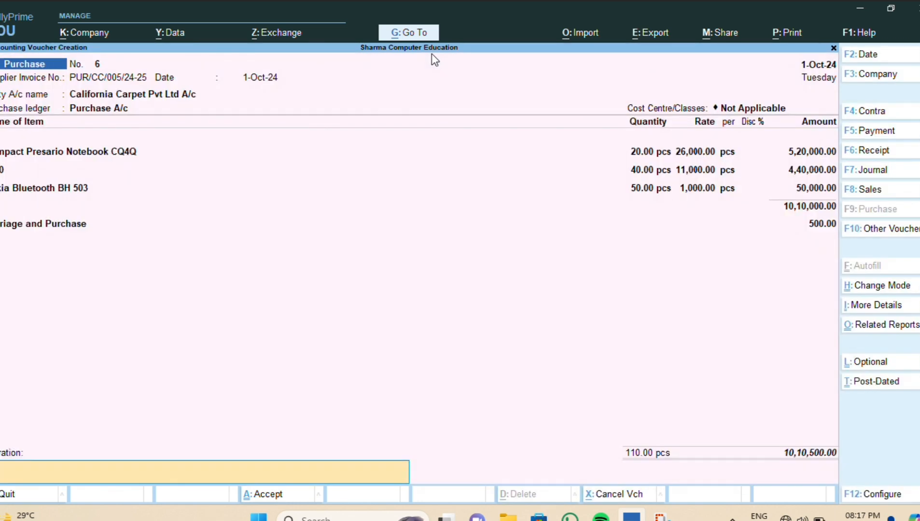
pyautogui.press('Return')
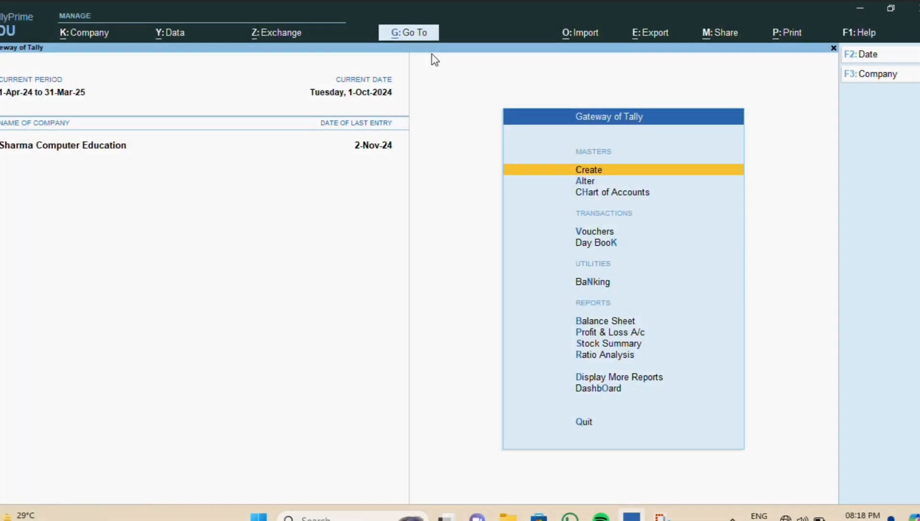
# - Start a new ledger named Jashica Collection under the Sundry Creditors group, without an alias
pyautogui.press('Down')
pyautogui.press('Up')
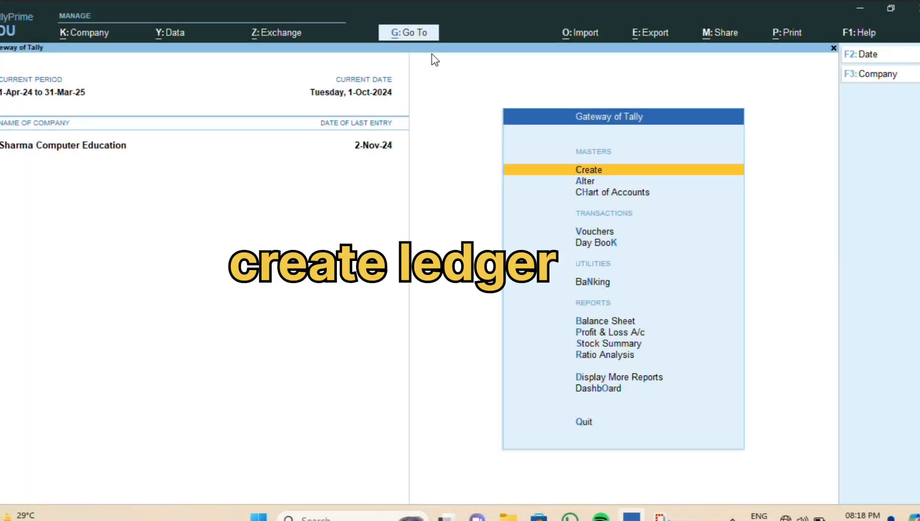
pyautogui.press('Return')
pyautogui.press('Down')
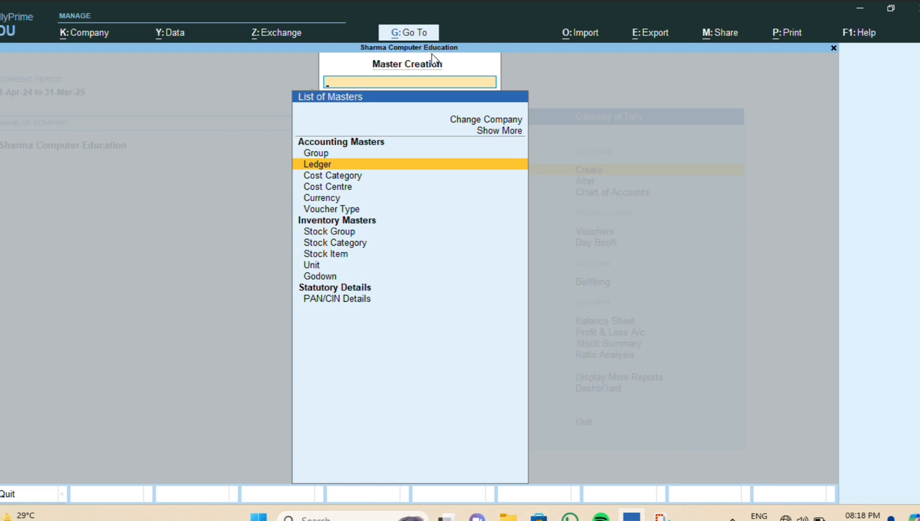
pyautogui.press('Return')
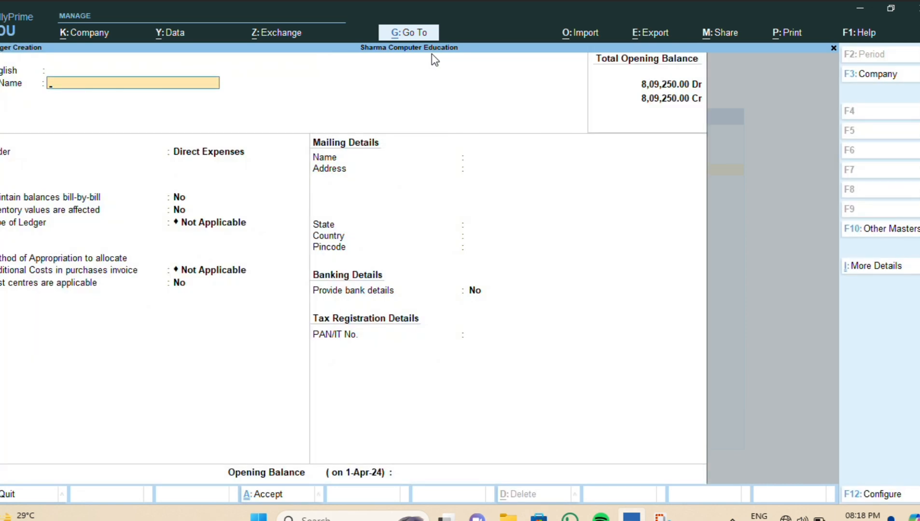
pyautogui.write('Jashica Collection')
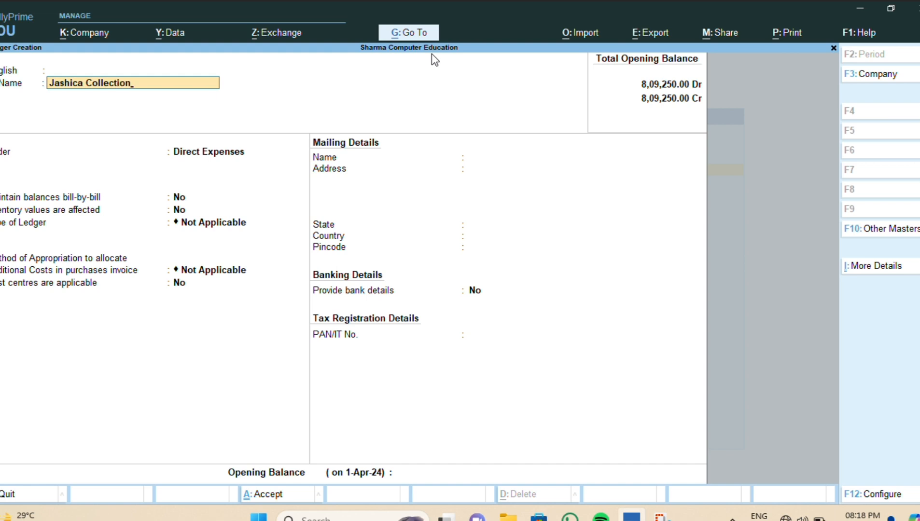
pyautogui.press('Return')
pyautogui.press('Return')
pyautogui.press('Return')
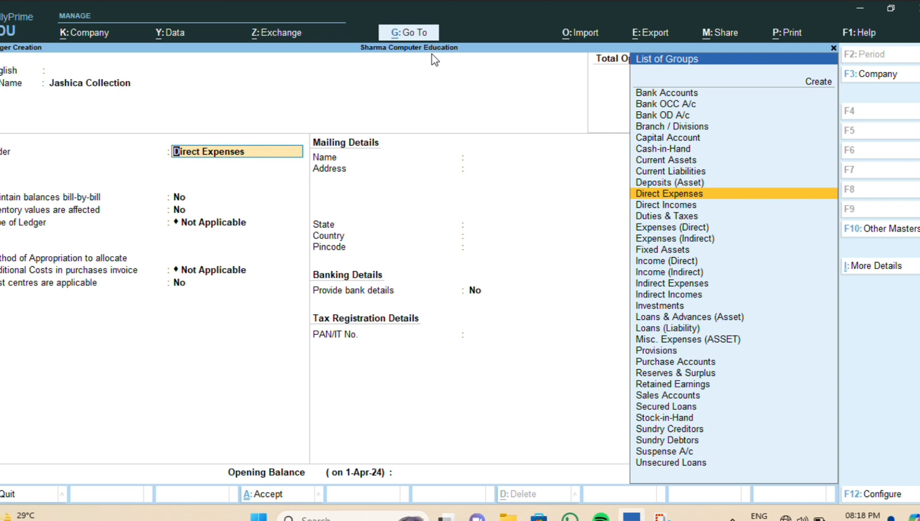
pyautogui.write('Sun')
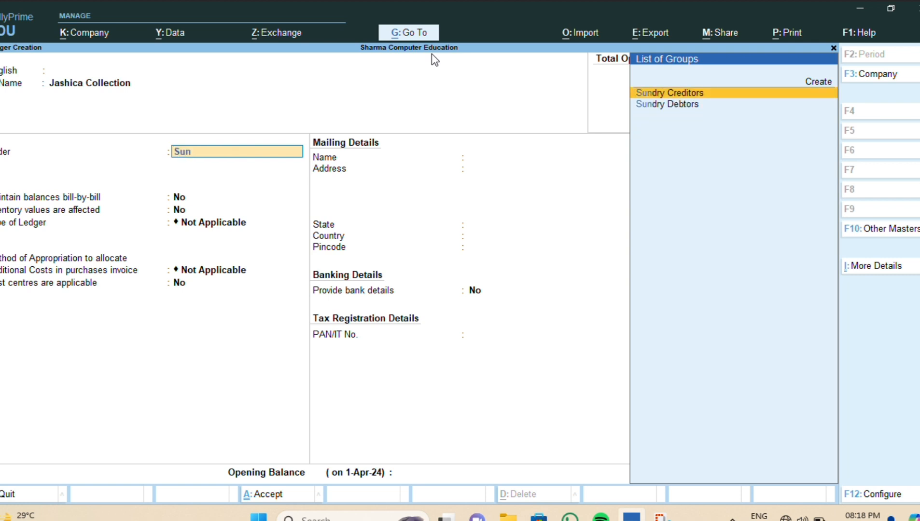
pyautogui.press('Return')
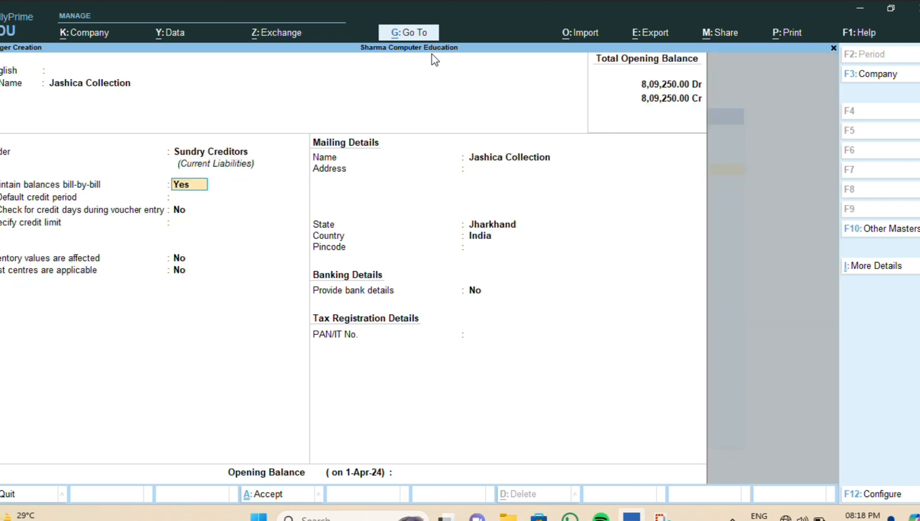
# - Keep bill-by-bill balances at Yes and the default mailing, bank and tax details, save the ledger, and leave ledger creation
pyautogui.write('y')
pyautogui.press('Return')
pyautogui.press('Return')
pyautogui.press('Return')
pyautogui.press('Return')
pyautogui.press('Return')
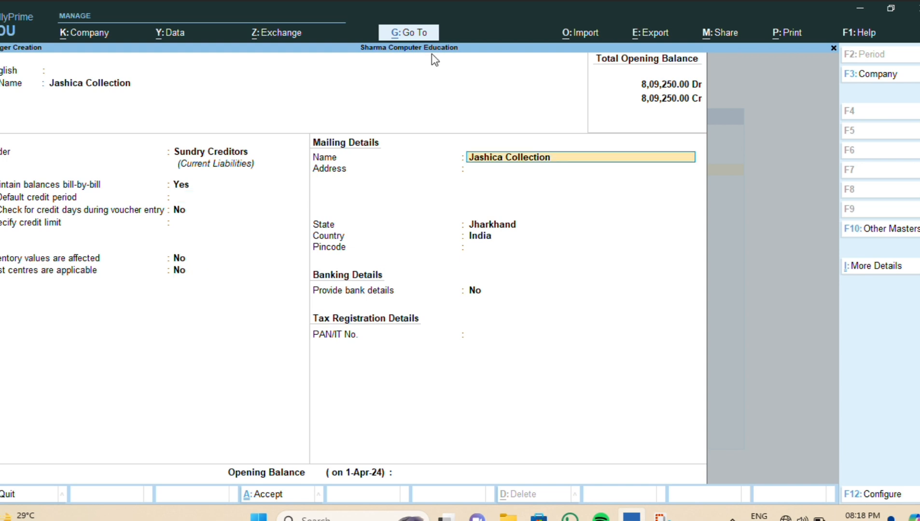
pyautogui.press('Return')
pyautogui.press('Return')
pyautogui.press('Return')
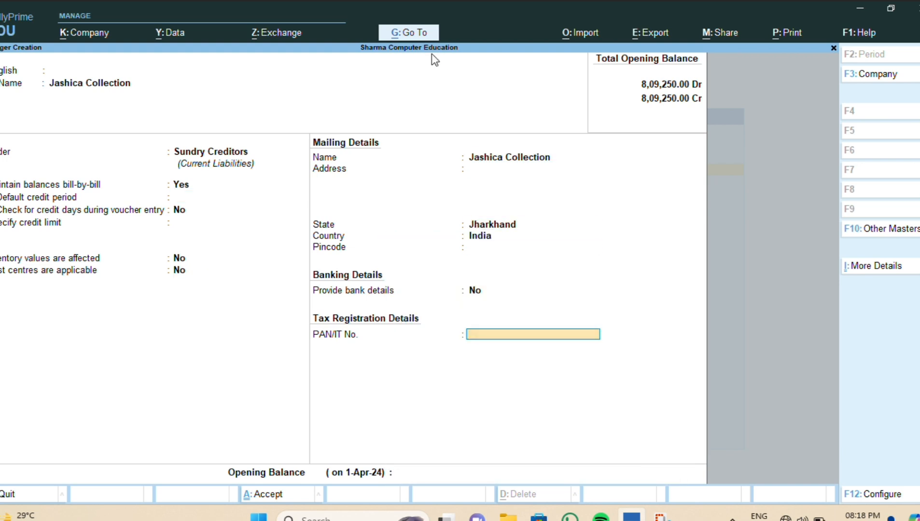
pyautogui.press('Return')
pyautogui.press('Return')
pyautogui.press('Return')
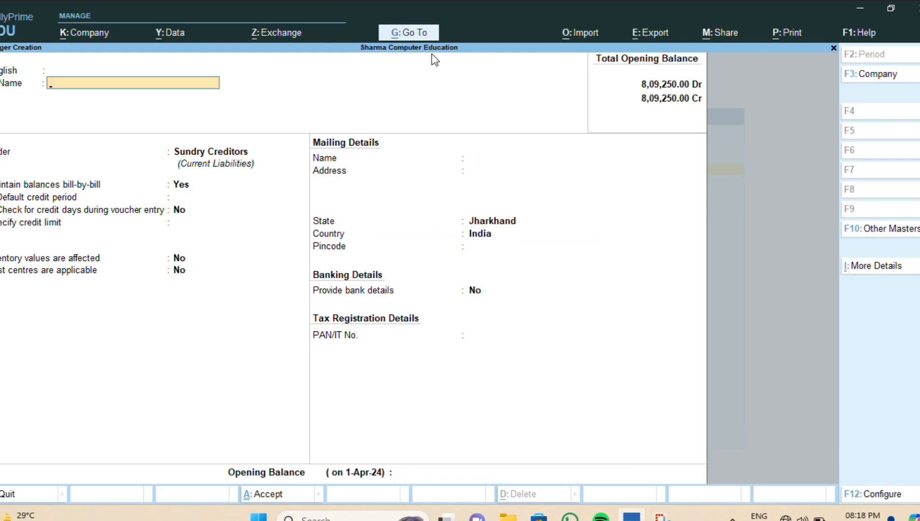
pyautogui.press('Escape')
pyautogui.press('y')
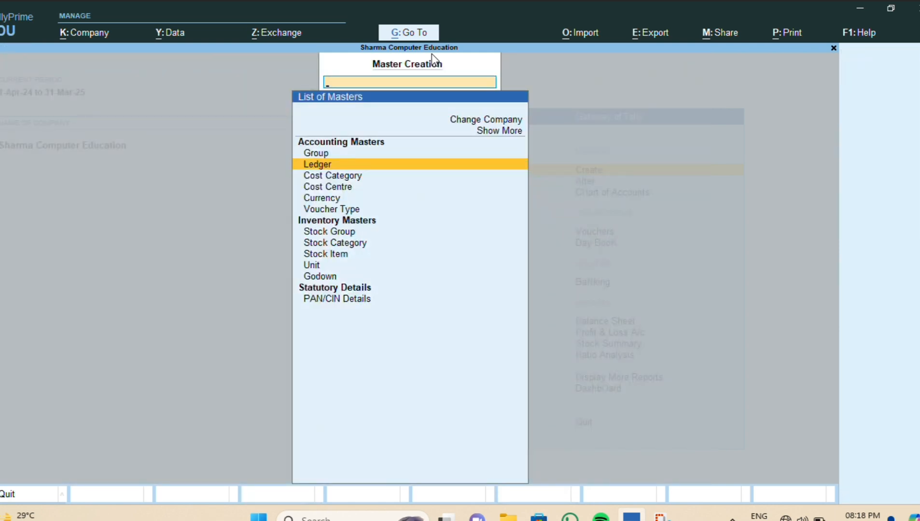
# - Start a new stock item in the inventory masters and name it MIVI Collar 2
pyautogui.press('Down')
pyautogui.press('Down')
pyautogui.press('Down')
pyautogui.press('Down')
pyautogui.press('Down')
pyautogui.press('Down')
pyautogui.press('Down')
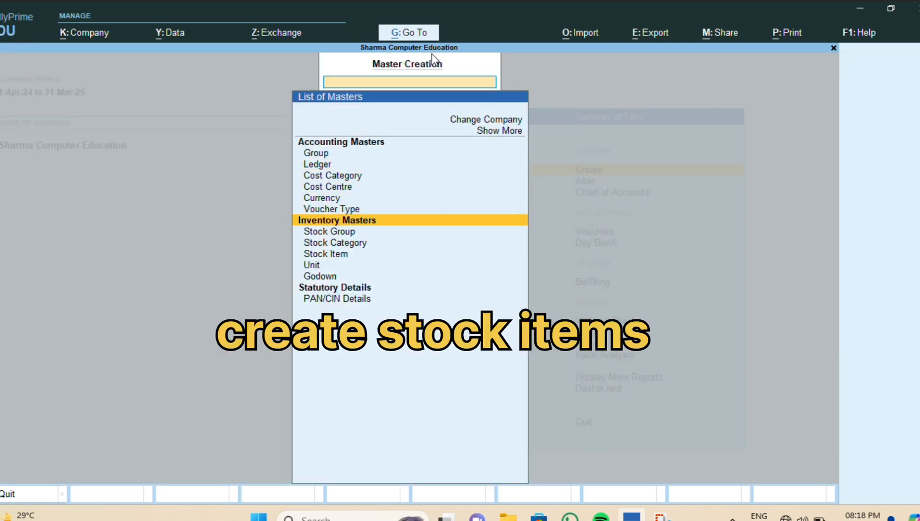
pyautogui.press('Return')
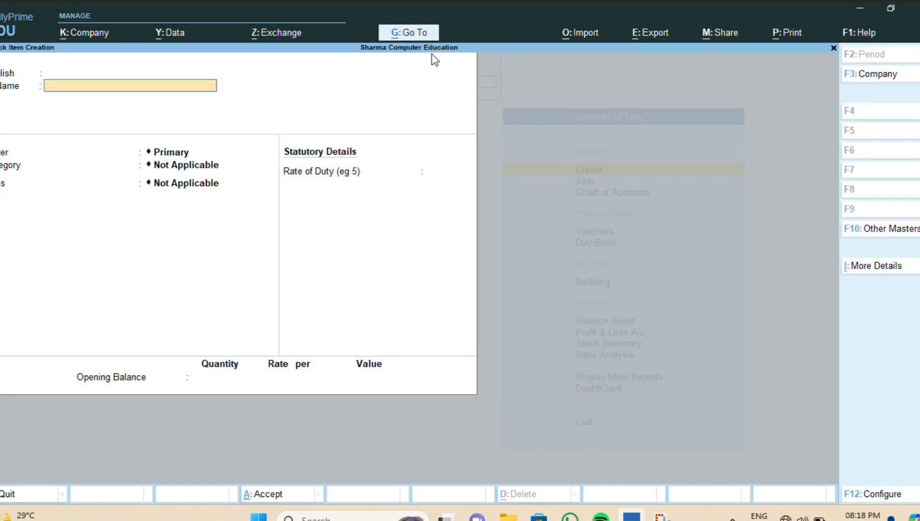
pyautogui.write('MIVI Collar 2')
pyautogui.press('Return')
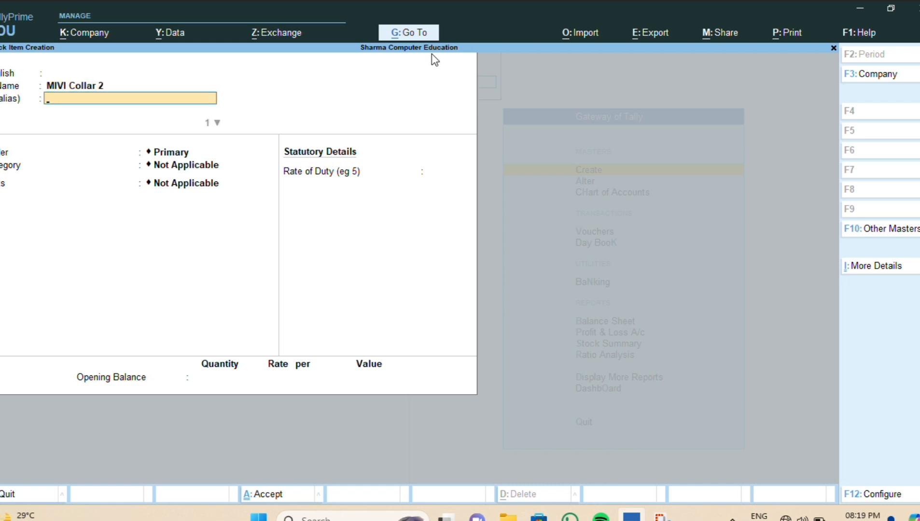
# - Keep the item under Primary with no category, set its unit to pcs, and save it without duty rate or opening balance
pyautogui.press('Return')
pyautogui.press('Return')
pyautogui.press('Return')
pyautogui.press('Return')
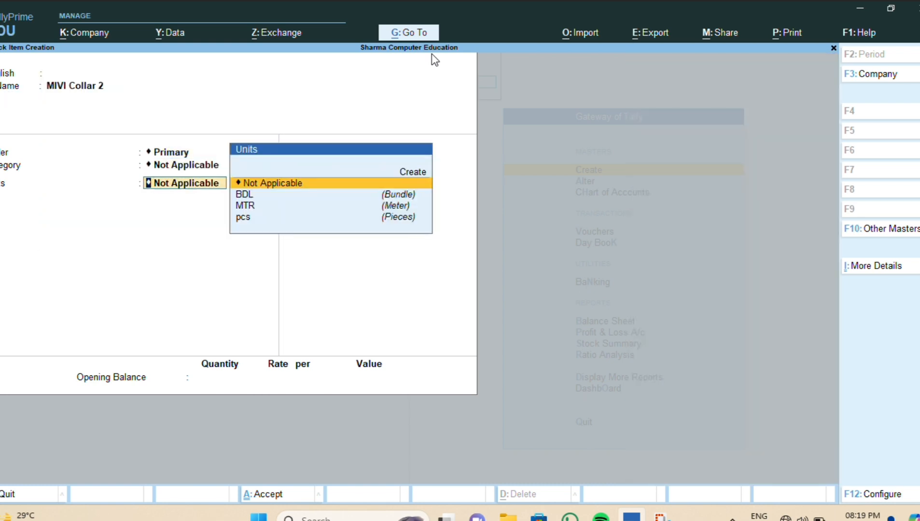
pyautogui.press('Down')
pyautogui.press('Down')
pyautogui.press('Down')
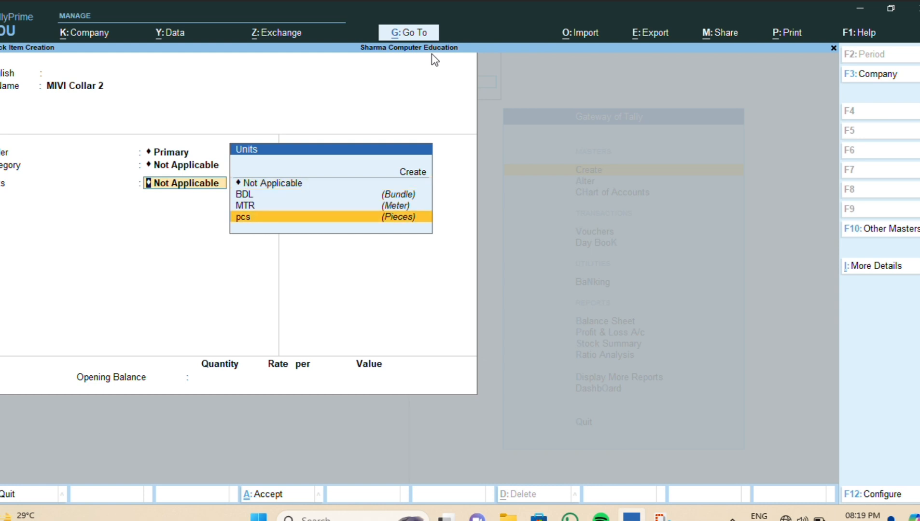
pyautogui.press('Return')
pyautogui.press('Return')
pyautogui.press('Return')
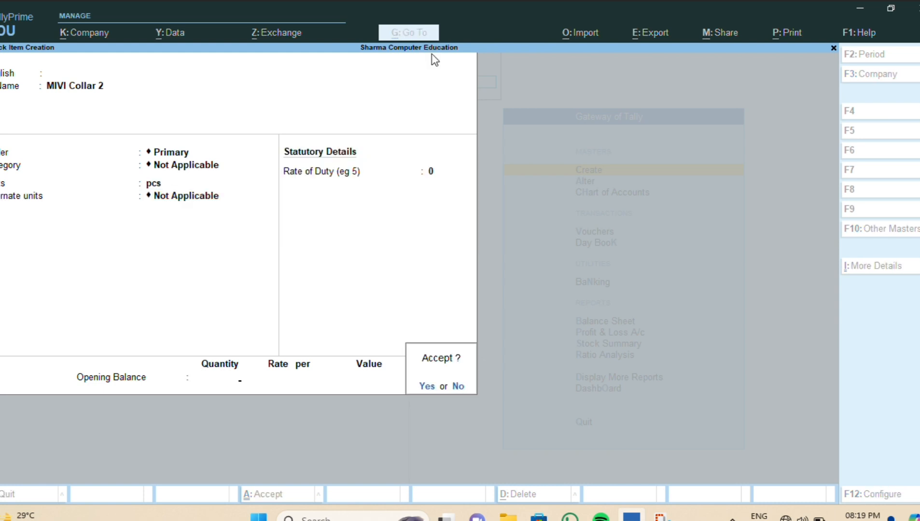
pyautogui.press('Return')
# - Name the next stock item Nokia Mobile Case, without an alias, and place it under the Nokia stock group
pyautogui.write('Nokia')
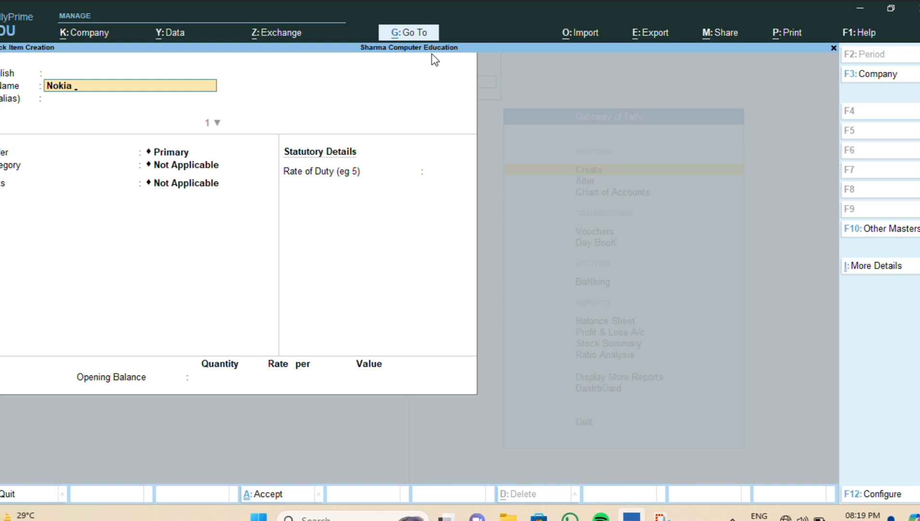
pyautogui.write(' Mobile Case')
pyautogui.press('Return')
pyautogui.press('Return')
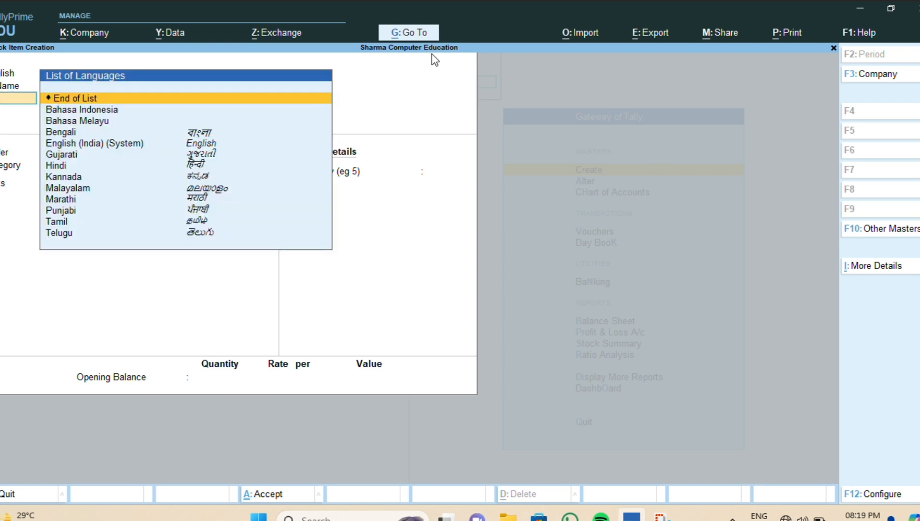
pyautogui.press('Return')
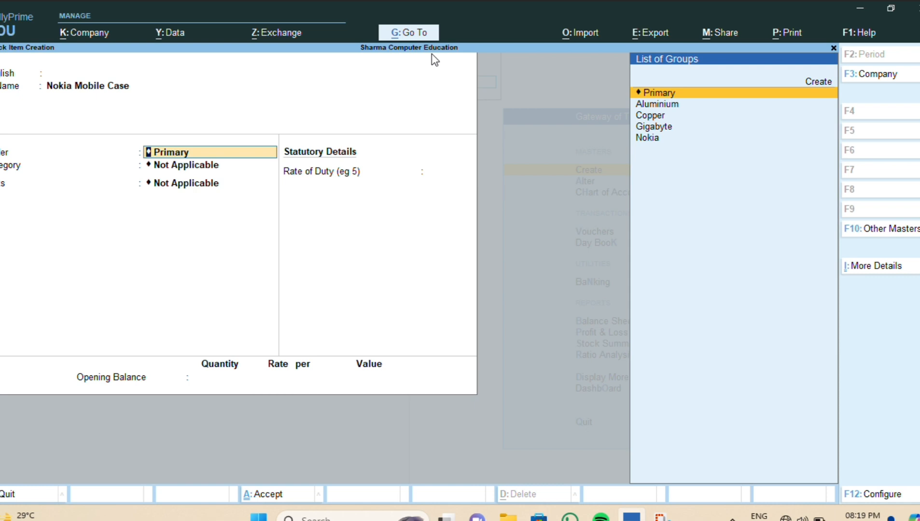
pyautogui.press('Down')
pyautogui.press('Down')
pyautogui.press('Down')
pyautogui.press('Down')
pyautogui.press('Return')
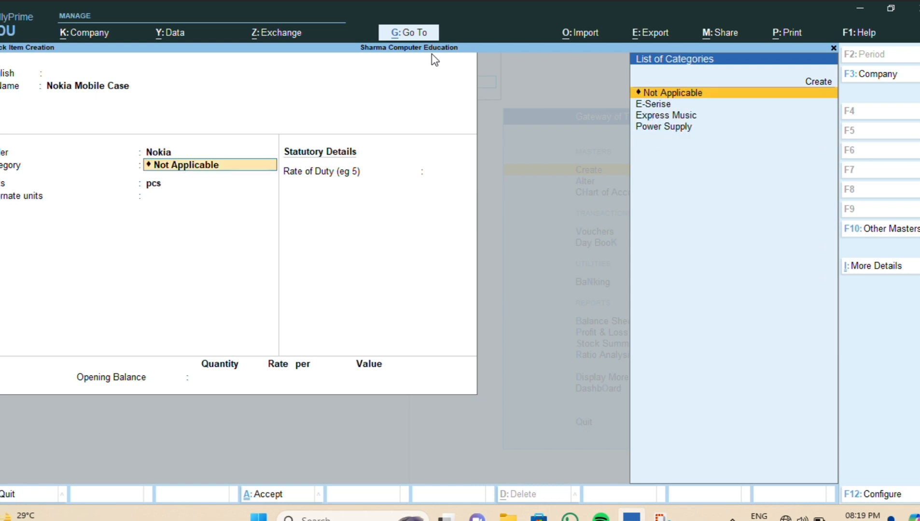
# - Save the Nokia Mobile Case item with category and alternate units Not Applicable and no opening balance
pyautogui.press('Return')
pyautogui.press('Return')
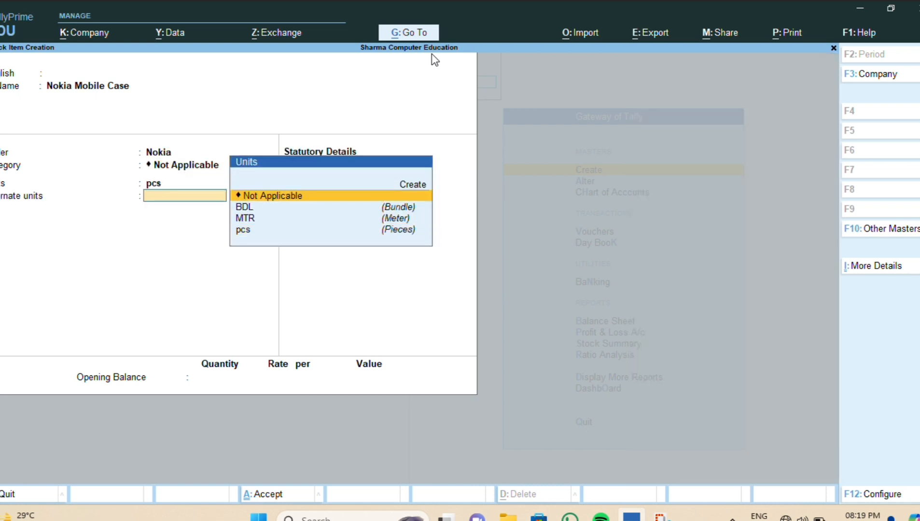
pyautogui.press('Return')
pyautogui.press('Return')
pyautogui.press('Return')
pyautogui.press('Return')
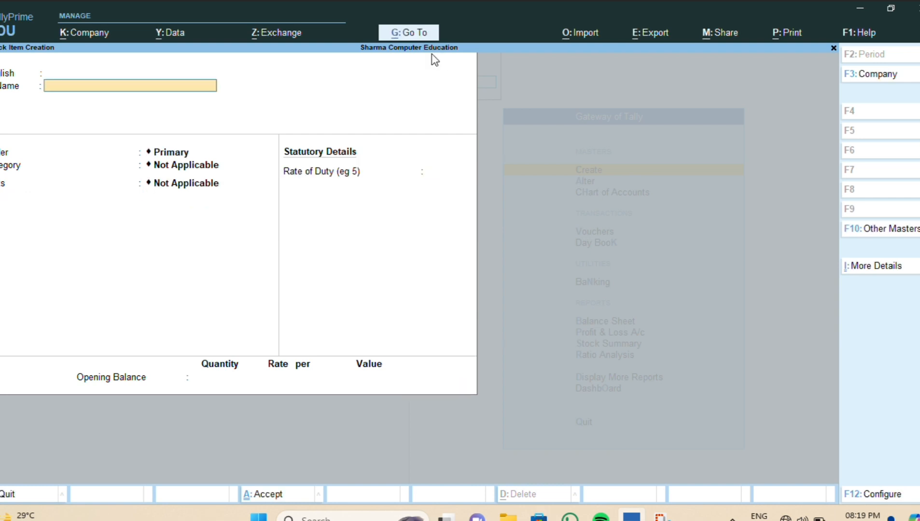
# - Name another stock item Transend SD Card 4 GB, under the Primary group with no category
pyautogui.write('Transend SD card')
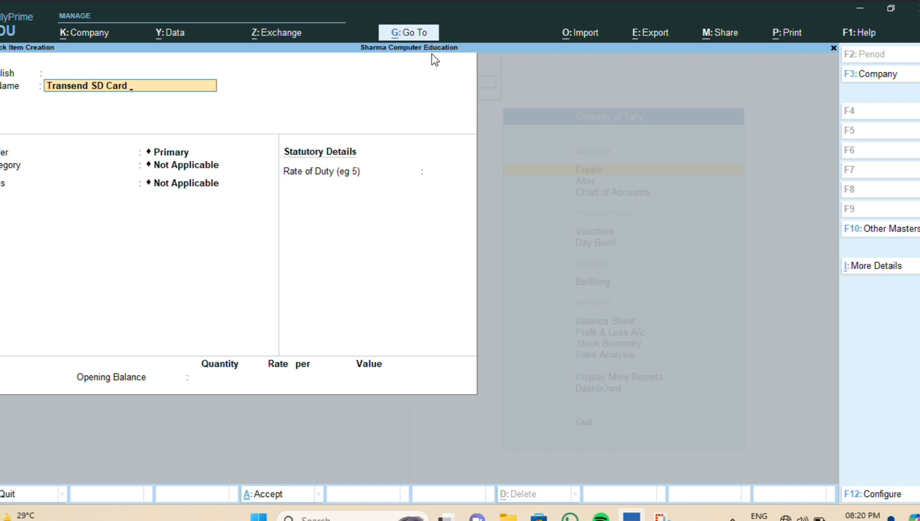
pyautogui.write(' 4 GB')
pyautogui.press('Return')
pyautogui.press('Return')
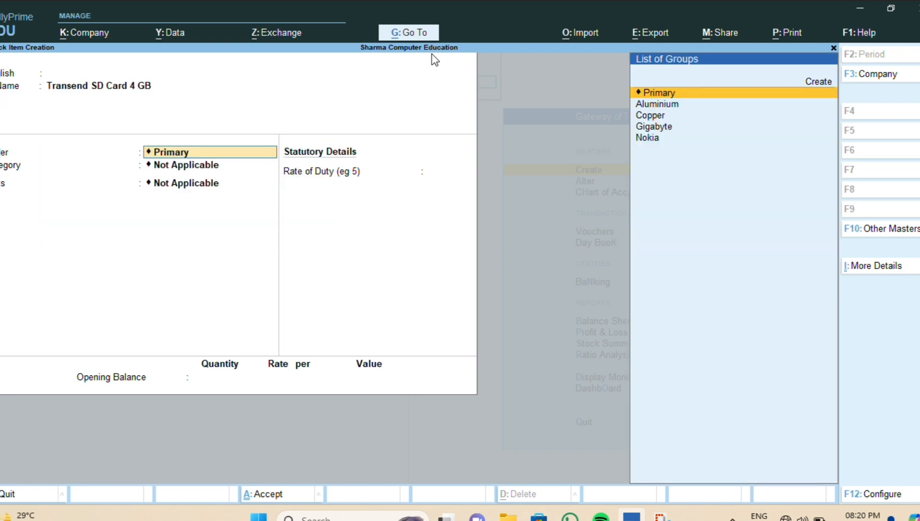
pyautogui.press('Return')
pyautogui.press('Return')
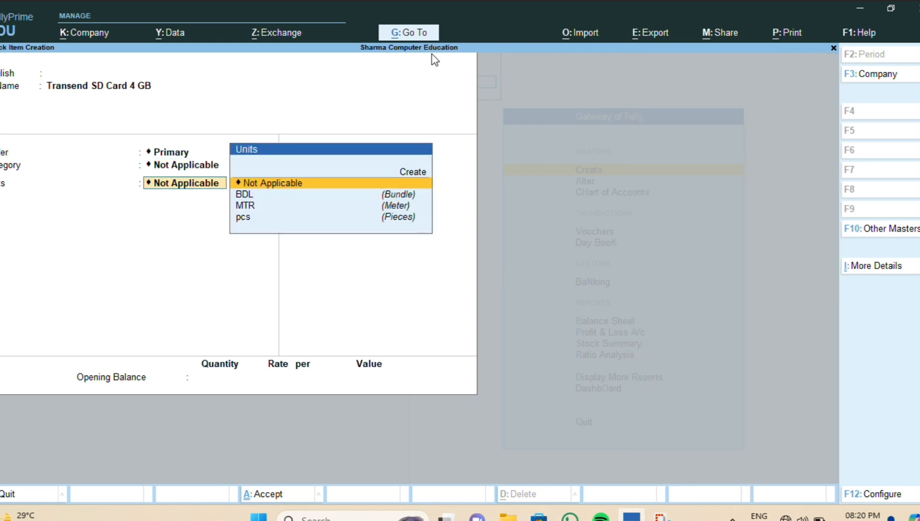
# - Set the SD card item's unit to pcs, save it without alternate units or opening balance, and return to the Gateway of Tally
pyautogui.press('Down')
pyautogui.press('Down')
pyautogui.press('Down')
pyautogui.press('Return')
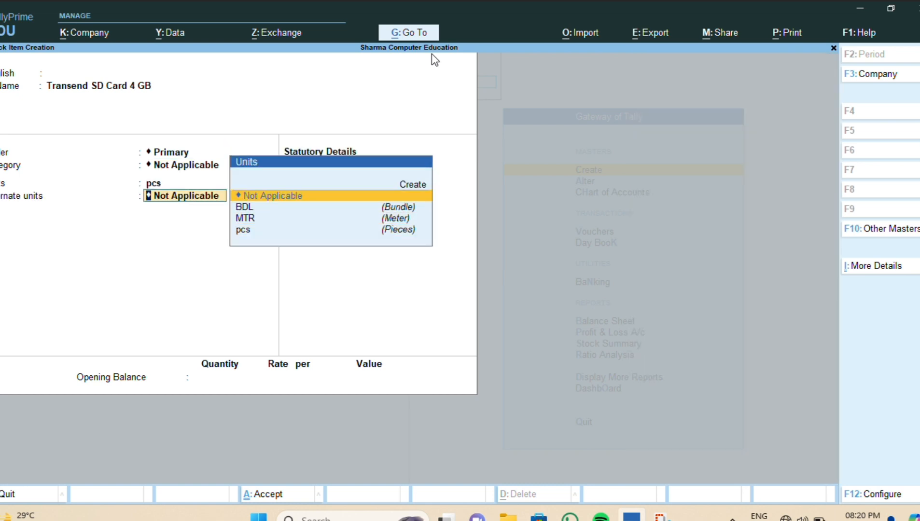
pyautogui.press('Return')
pyautogui.press('Return')
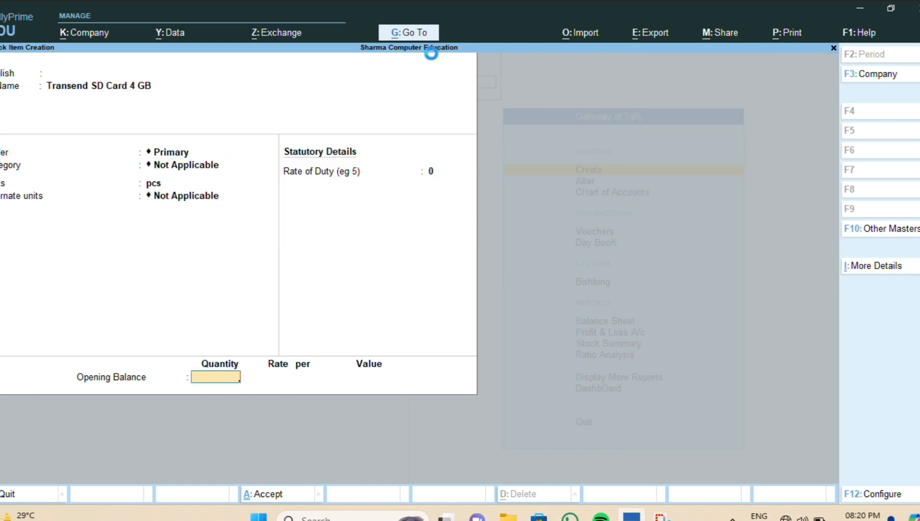
pyautogui.press('Return')
pyautogui.press('Return')
pyautogui.press('Escape')
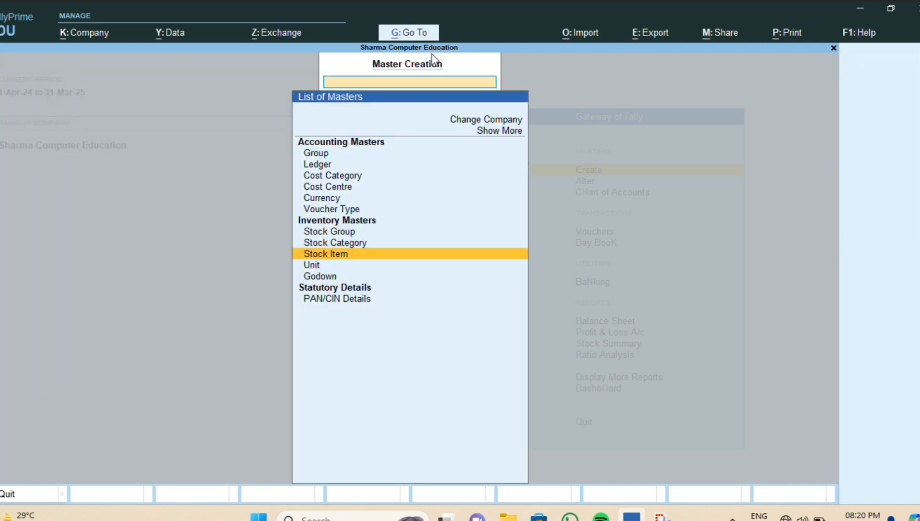
pyautogui.press('Escape')
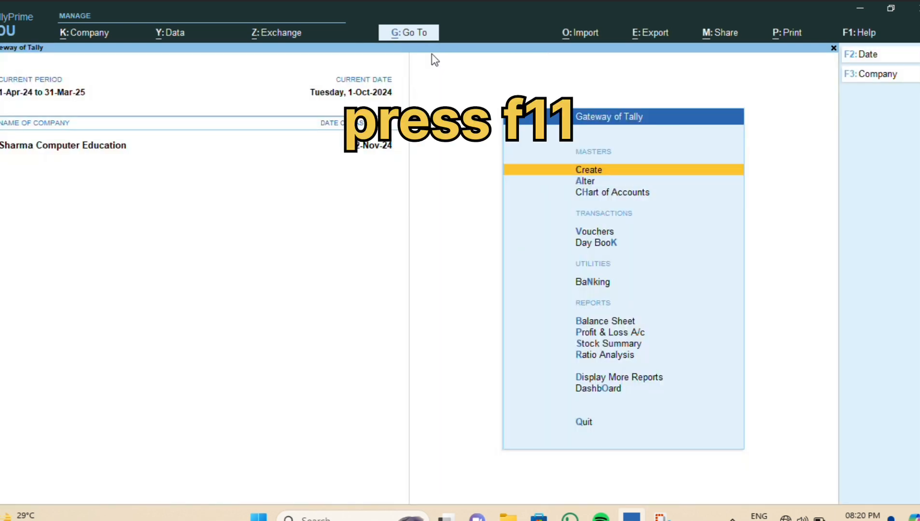
# - Set Enable Batches and Maintain Expiry Date for Batches to Yes in the company features
pyautogui.press('F11')
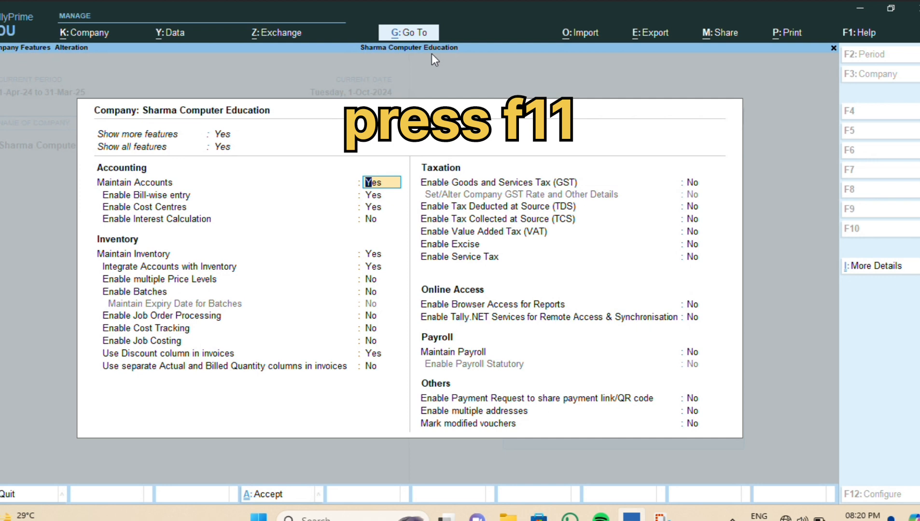
pyautogui.press('Return')
pyautogui.press('Return')
pyautogui.press('Return')
pyautogui.press('Return')
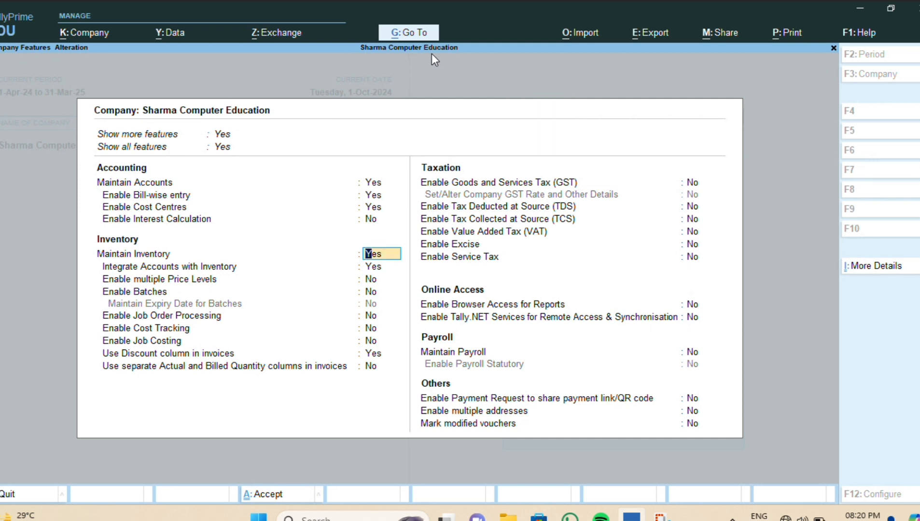
pyautogui.press('Return')
pyautogui.press('Return')
pyautogui.press('Return')
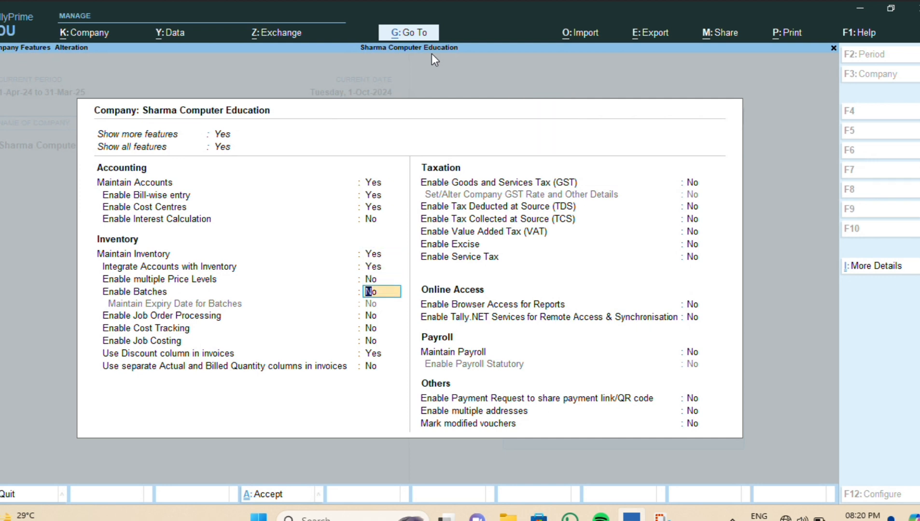
pyautogui.write('y')
pyautogui.press('Return')
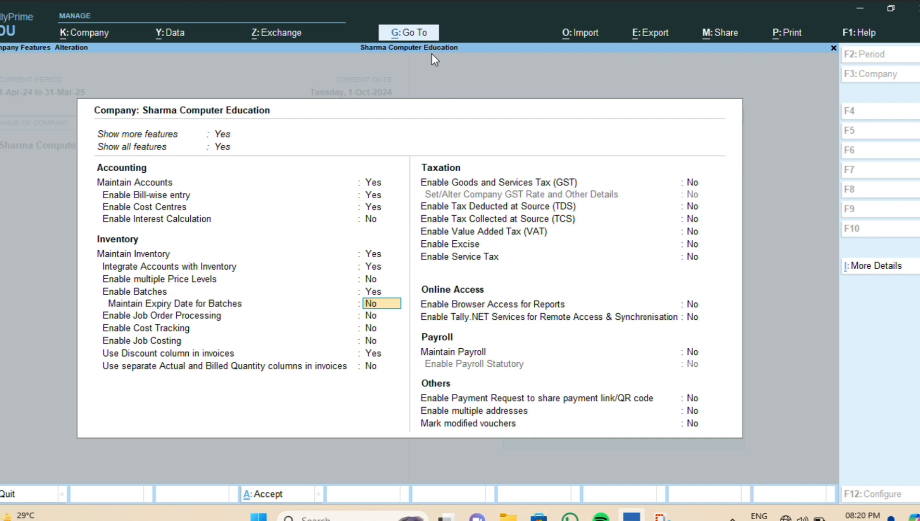
pyautogui.write('y')
pyautogui.press('Return')
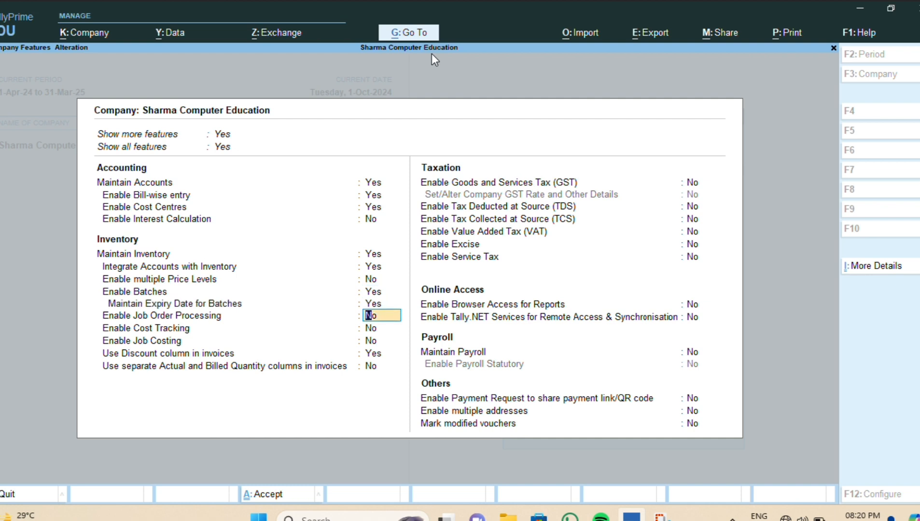
# - Leave the remaining inventory, taxation, online access, payroll and other options unchanged and save the company features
pyautogui.press('Return')
pyautogui.press('Return')
pyautogui.press('Return')
pyautogui.press('Return')
pyautogui.press('Return')
pyautogui.press('Return')
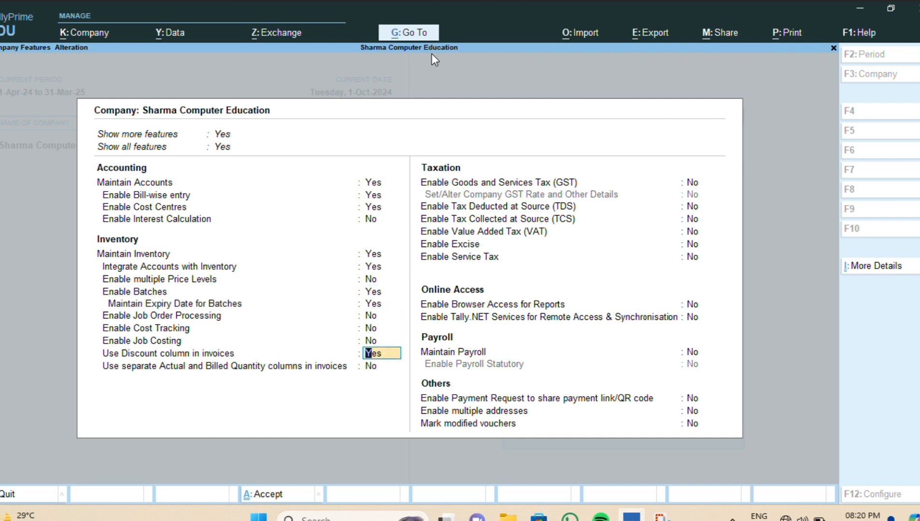
pyautogui.press('Return')
pyautogui.press('Return')
pyautogui.press('Return')
pyautogui.press('Return')
pyautogui.press('Return')
pyautogui.press('Return')
pyautogui.press('Return')
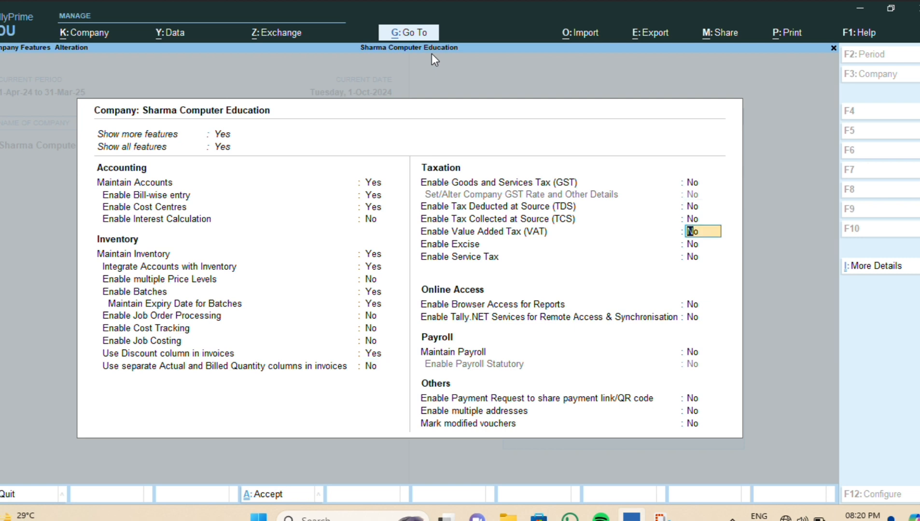
pyautogui.press('Return')
pyautogui.press('Return')
pyautogui.press('Return')
pyautogui.press('Return')
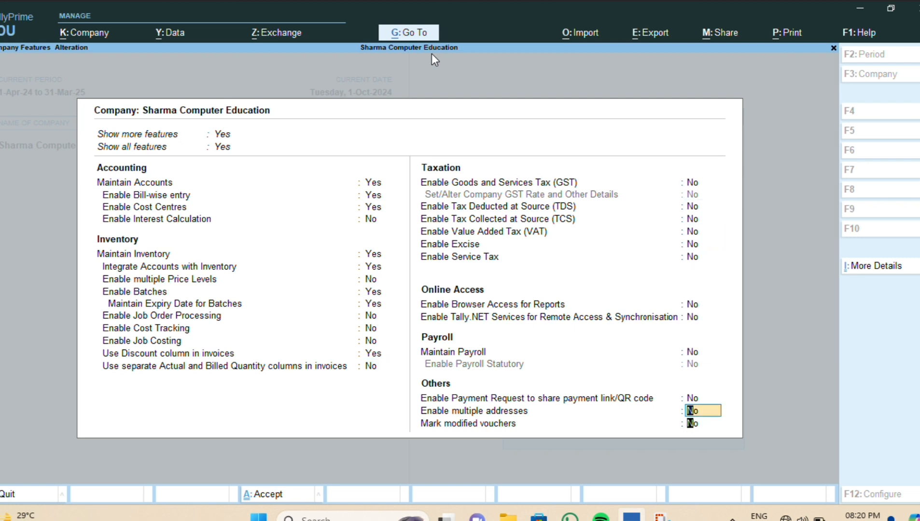
pyautogui.press('Return')
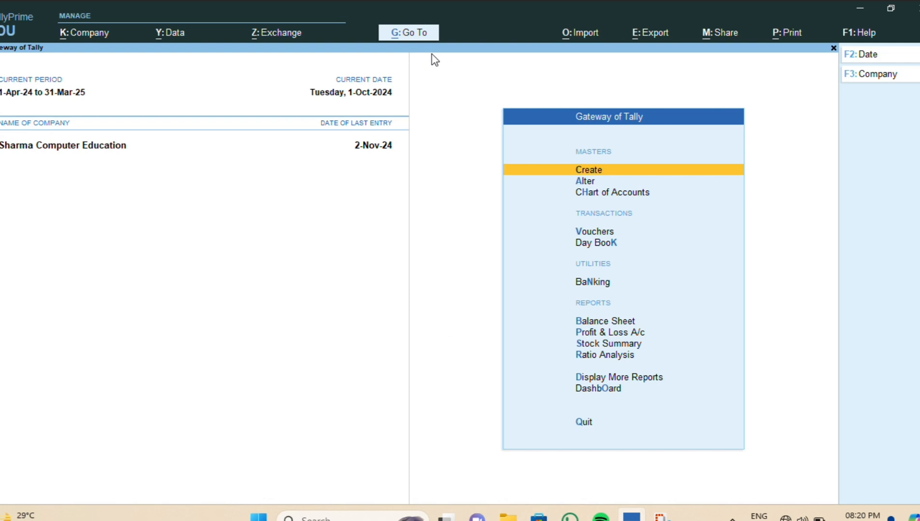
# - Create a stock group named Cipla under Primary, with quantities of items not added
pyautogui.press('Return')
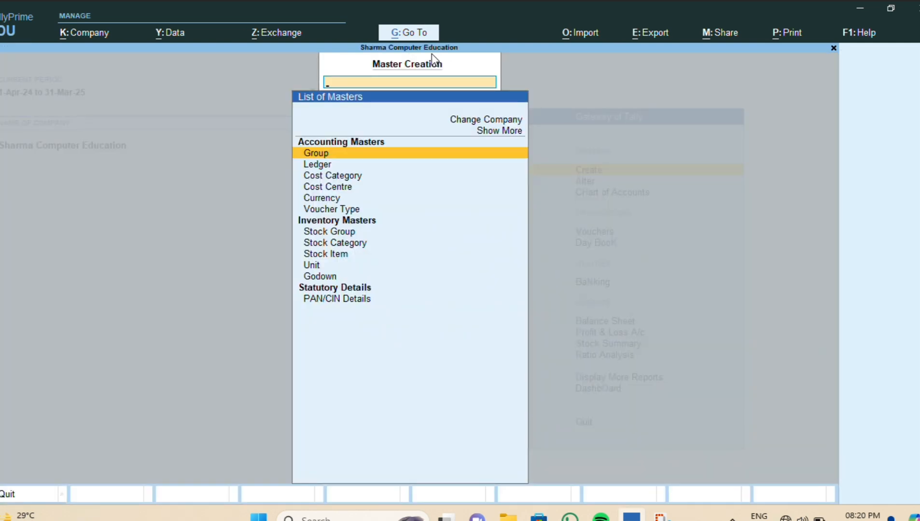
pyautogui.press('Down')
pyautogui.press('Down')
pyautogui.press('Down')
pyautogui.press('Down')
pyautogui.press('Down')
pyautogui.press('Down')
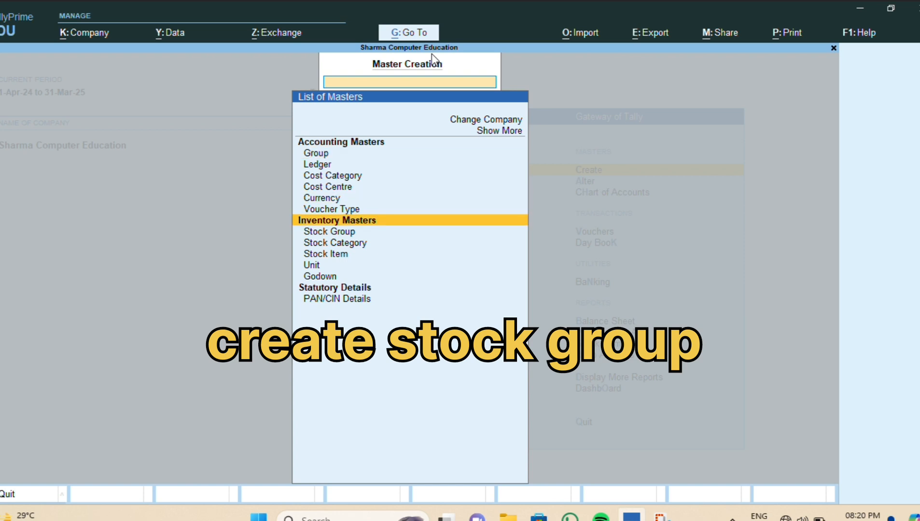
pyautogui.press('Return')
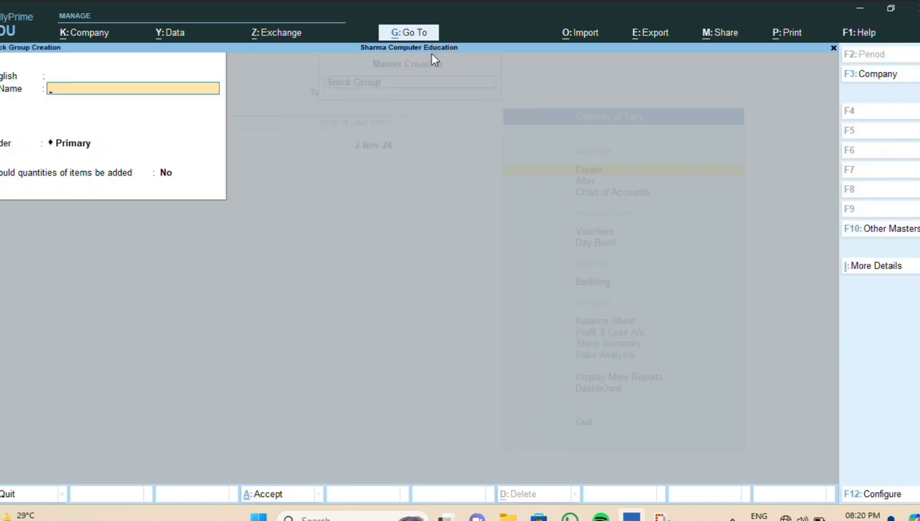
pyautogui.write('Cipla')
pyautogui.press('Return')
pyautogui.press('Return')
pyautogui.press('Return')
pyautogui.press('Return')
pyautogui.press('Return')
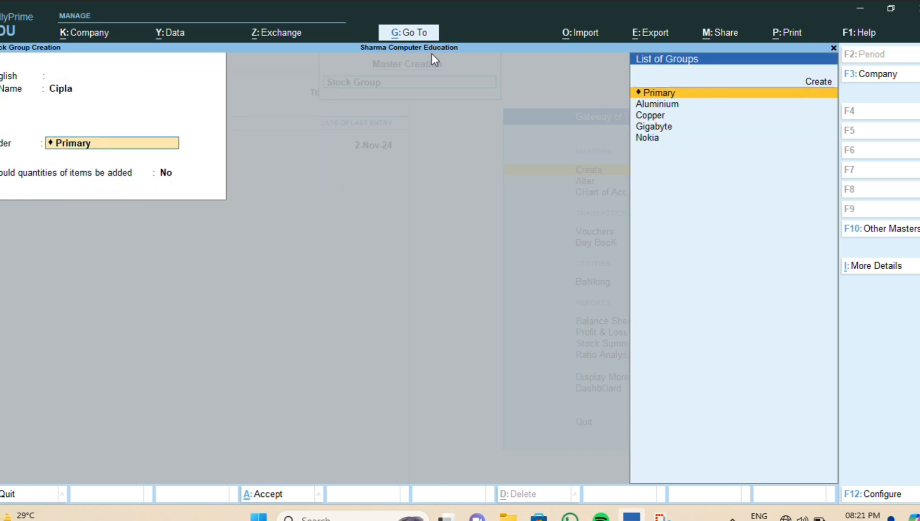
pyautogui.press('Return')
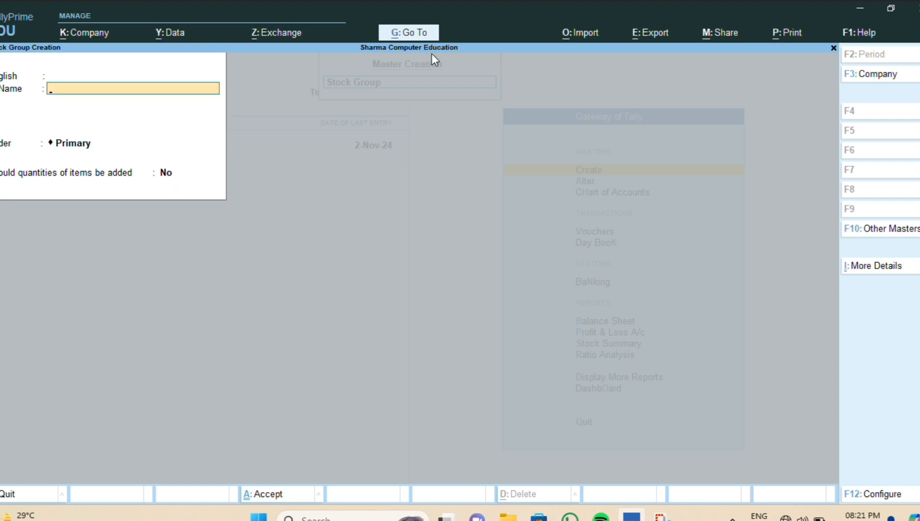
pyautogui.press('Escape')
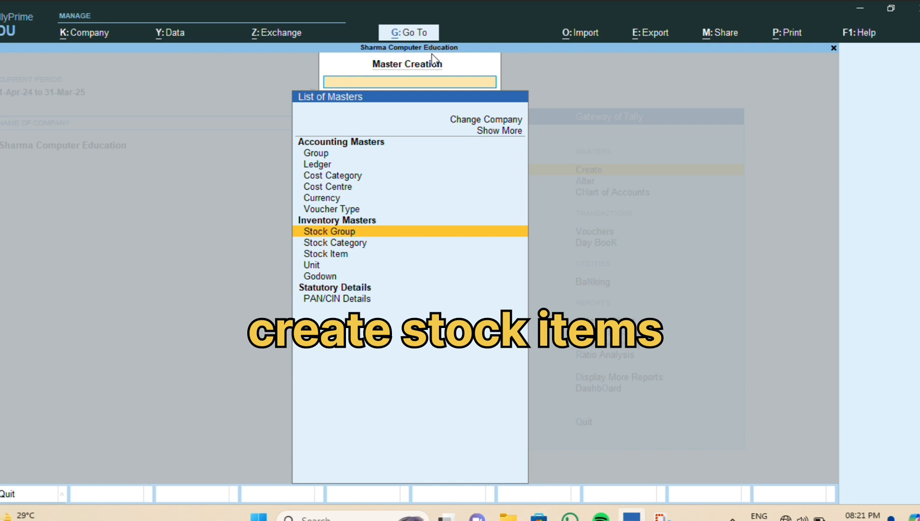
# - Start a stock item named Ciplox under the Cipla group, with no category, unit pcs and no alternate units
pyautogui.press('Down')
pyautogui.press('Down')
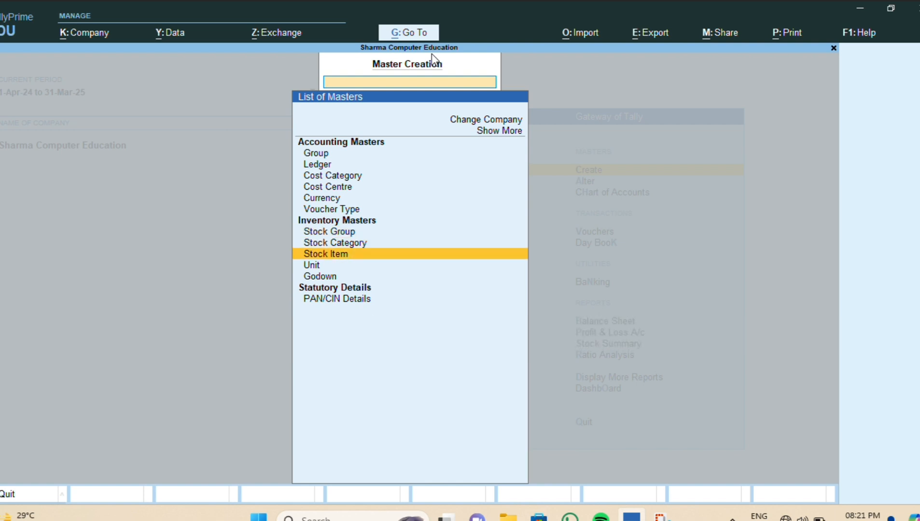
pyautogui.press('Return')
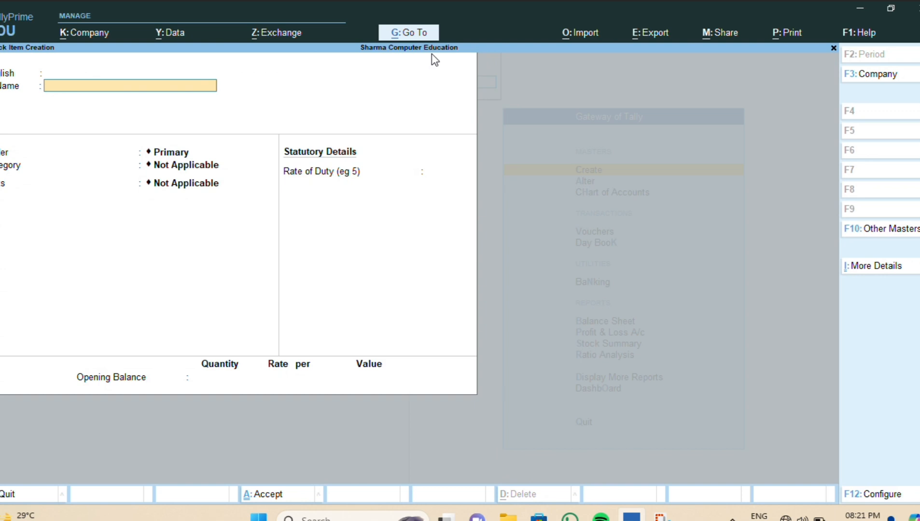
pyautogui.write('Ciplox')
pyautogui.press('Return')
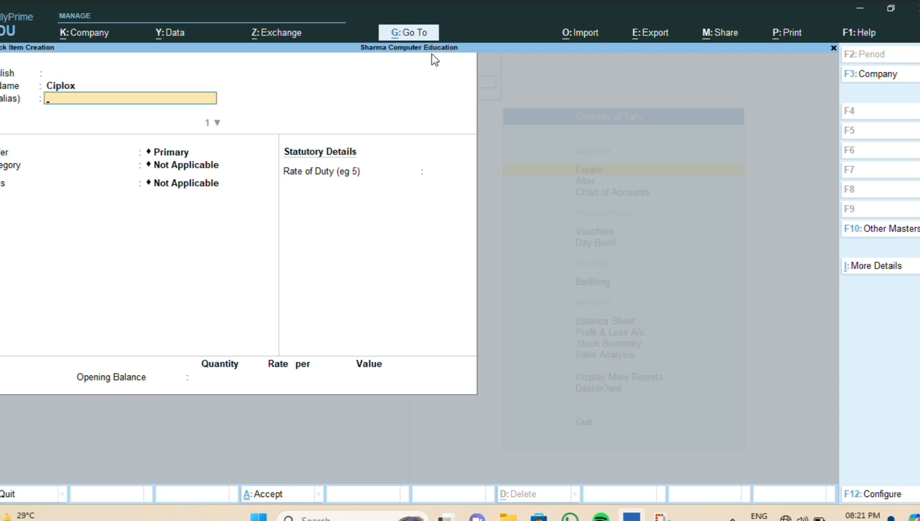
pyautogui.press('Return')
pyautogui.press('Return')
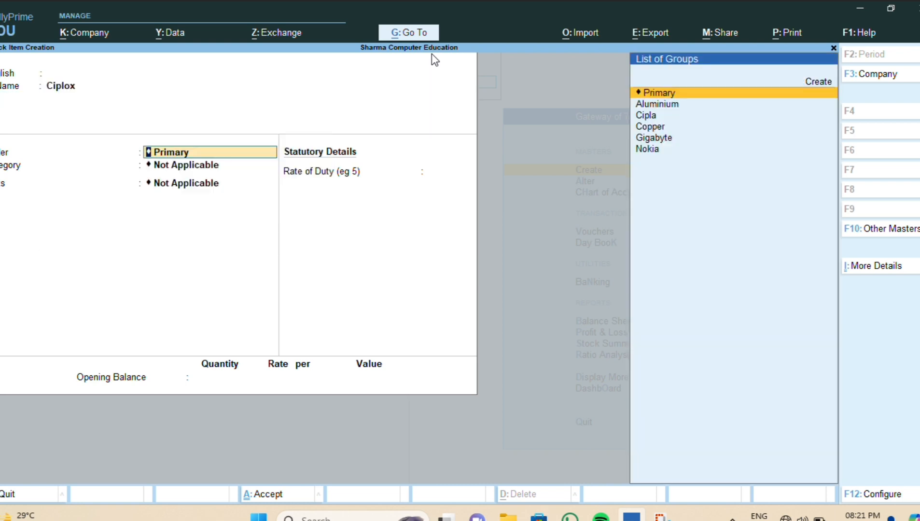
pyautogui.press('Down')
pyautogui.press('Down')
pyautogui.press('Return')
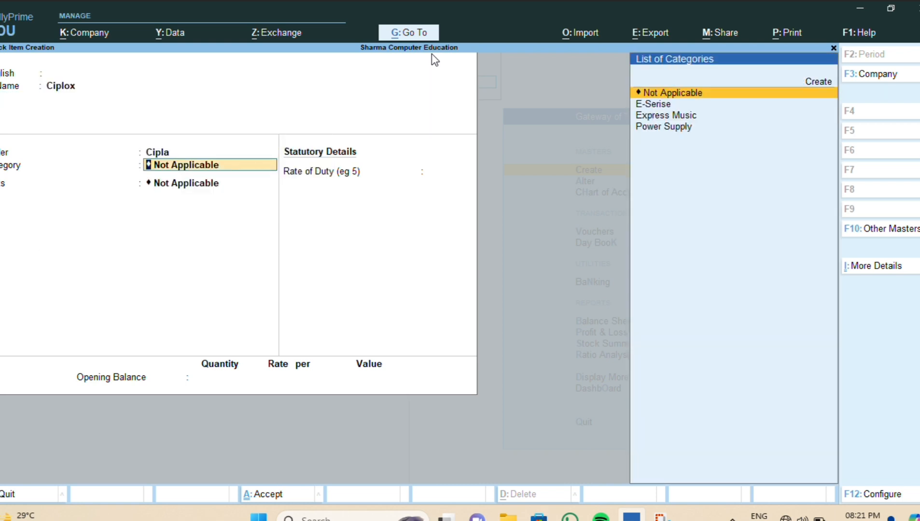
pyautogui.press('Return')
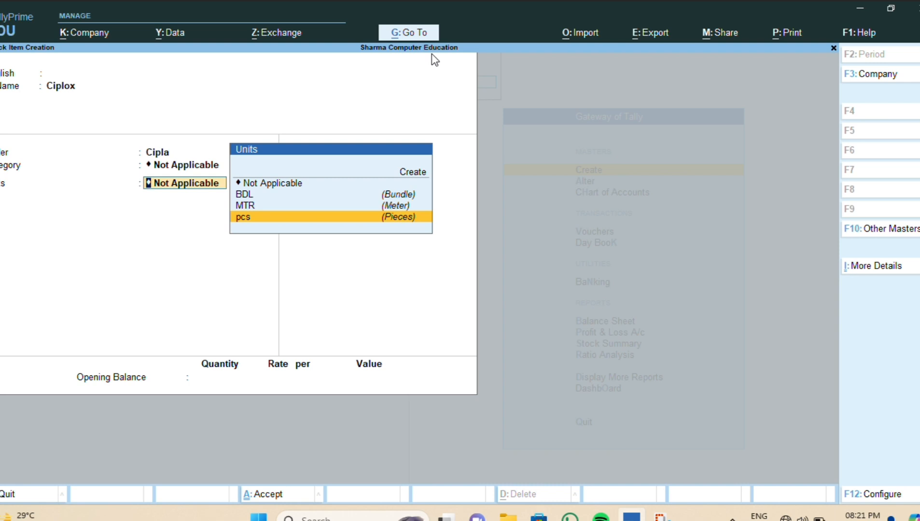
pyautogui.press('Return')
pyautogui.press('Return')
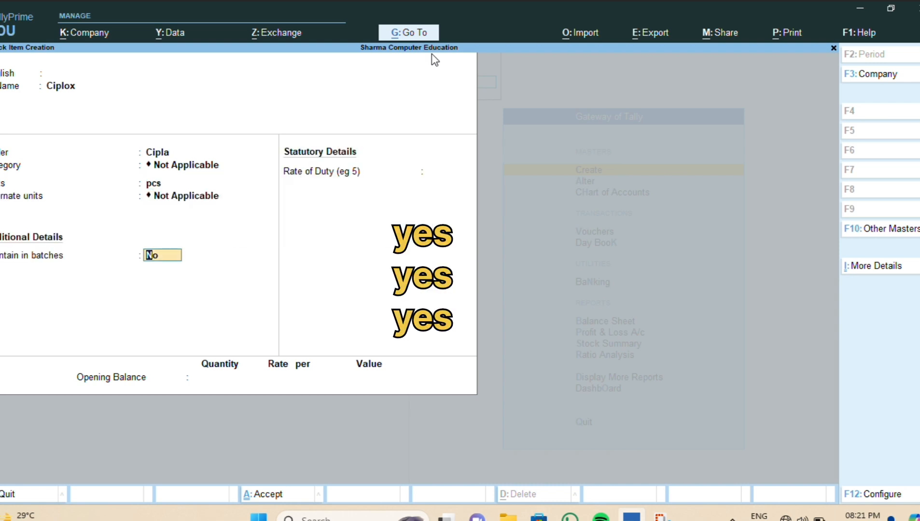
# - Set Maintain in batches, Track date of manufacturing and Use expiry dates to Yes for the Ciplox item
pyautogui.press('Return')
pyautogui.press('BackSpace')
pyautogui.write('y')
pyautogui.press('Return')
pyautogui.write('y')
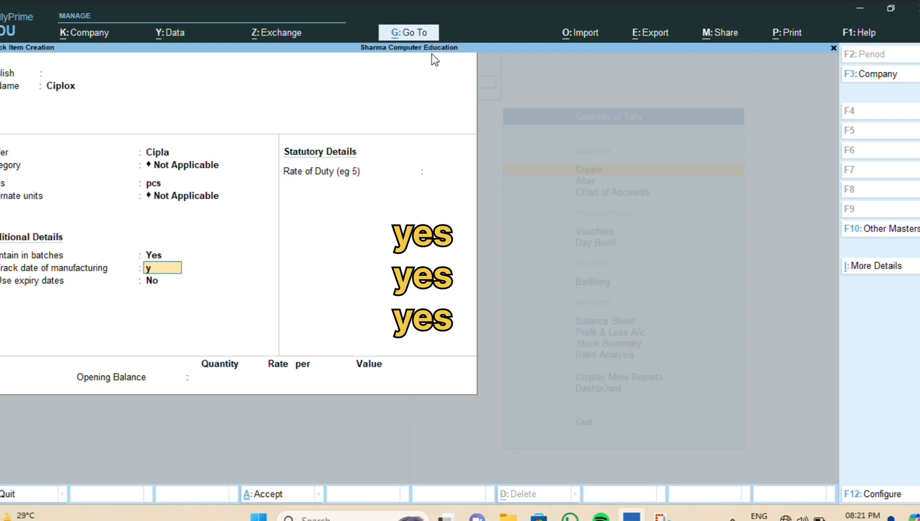
pyautogui.press('Return')
pyautogui.write('y')
pyautogui.press('Return')
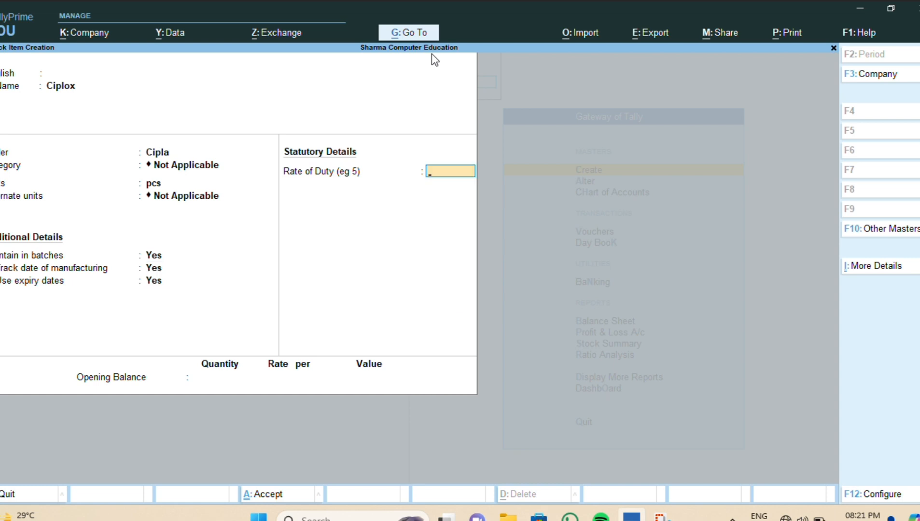
# - Save the Ciplox item with rate of duty 0 and no opening balance, and return to the Gateway of Tally
pyautogui.press('Return')
pyautogui.press('Return')
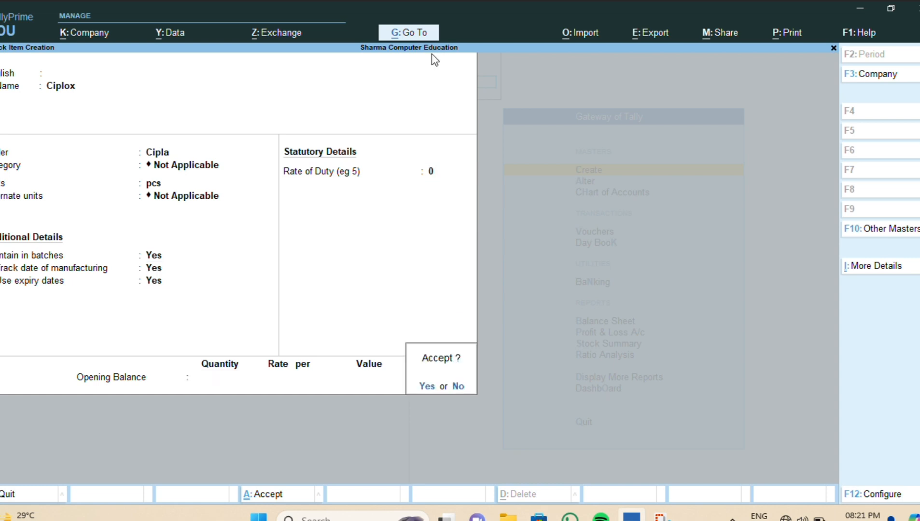
pyautogui.press('y')
pyautogui.press('Escape')
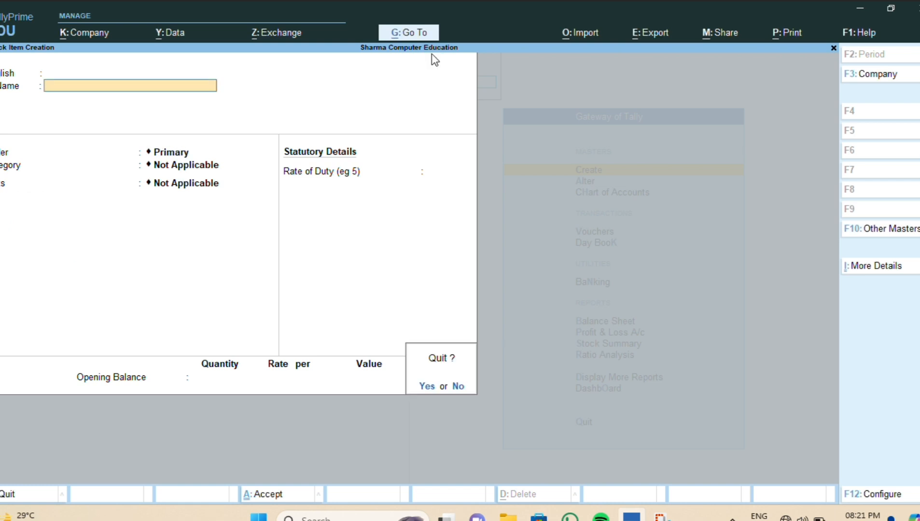
pyautogui.press('y')
pyautogui.press('Escape')
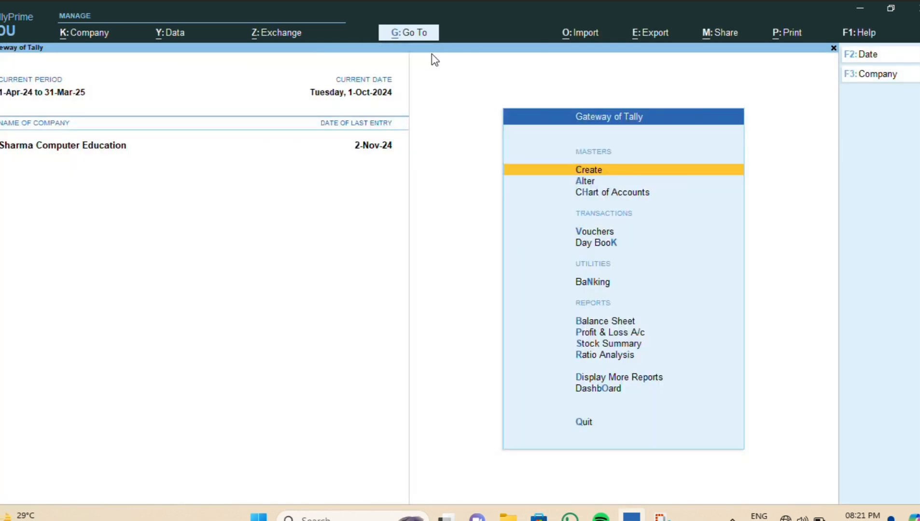
# - Set Use separate Actual and Billed Quantity columns in invoices to Yes in the company features
pyautogui.press('F11')
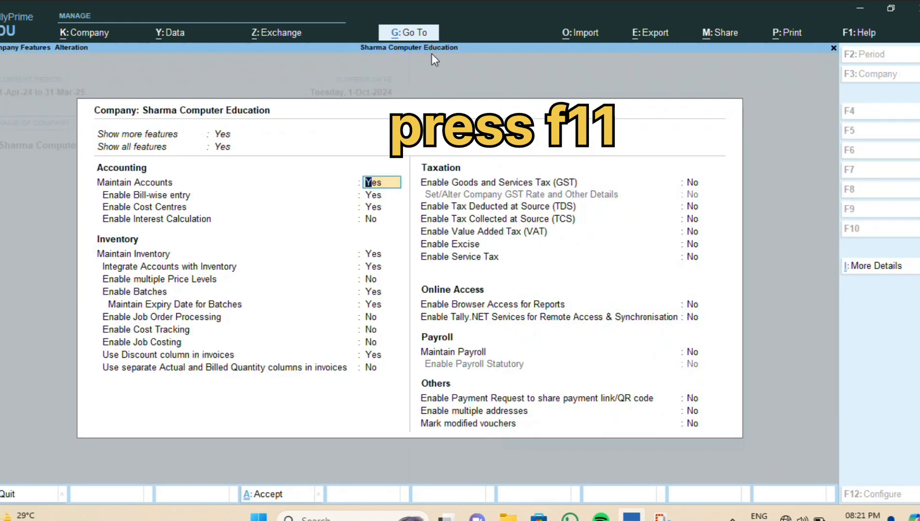
pyautogui.press('Down')
pyautogui.press('Down')
pyautogui.press('Down')
pyautogui.press('Down')
pyautogui.press('Down')
pyautogui.press('Down')
pyautogui.press('Down')
pyautogui.press('Return')
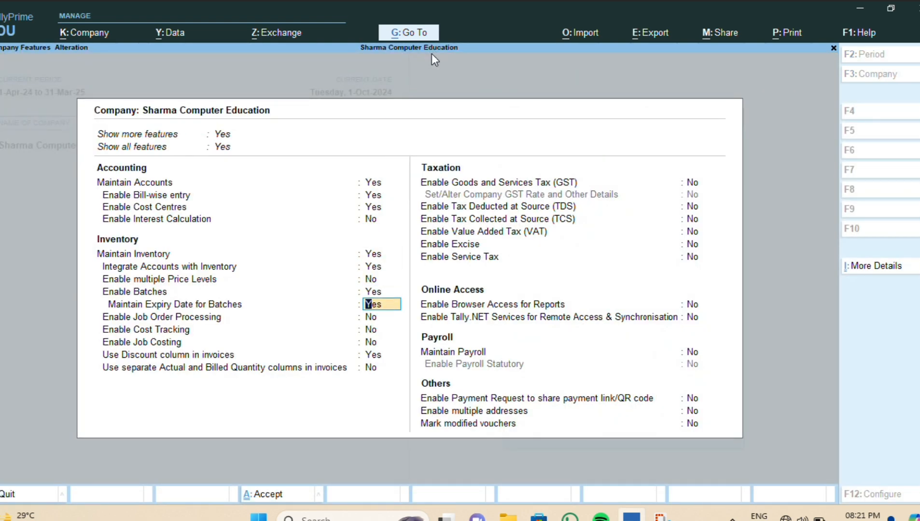
pyautogui.press('Return')
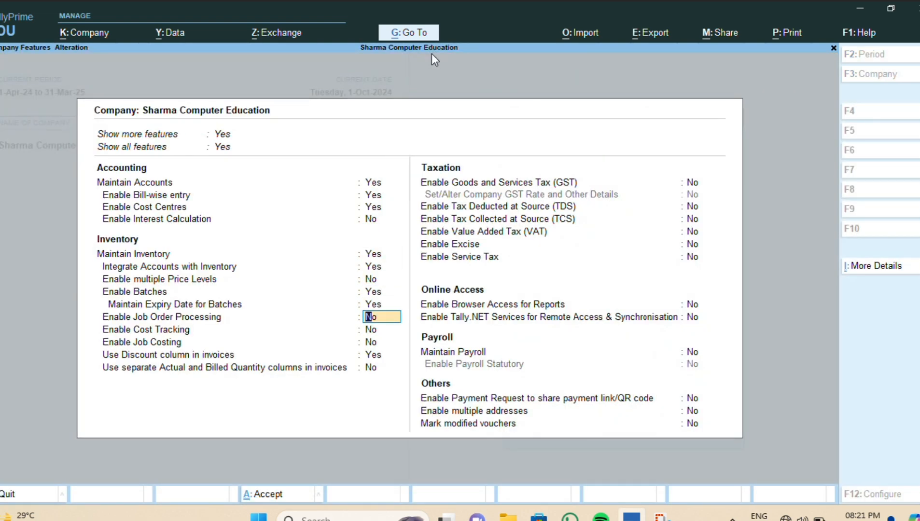
pyautogui.press('Return')
pyautogui.press('Return')
pyautogui.press('Return')
pyautogui.press('Return')
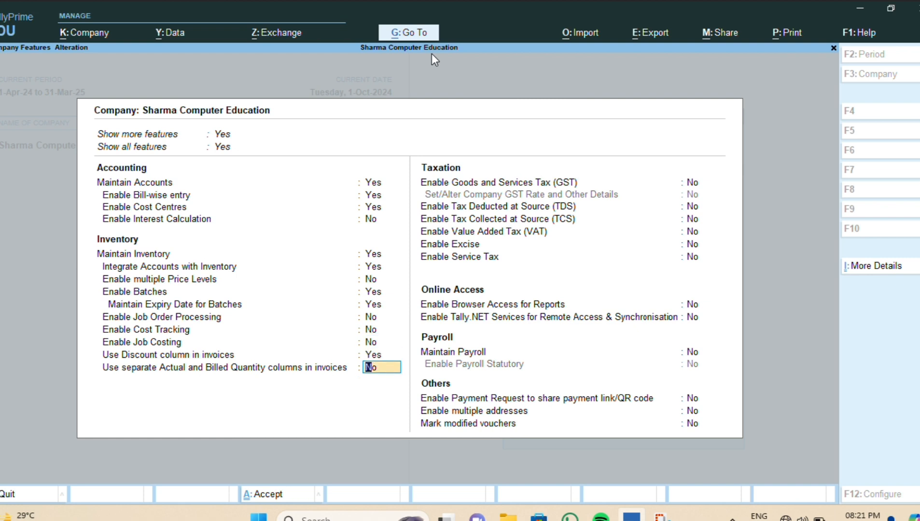
pyautogui.press('y')
pyautogui.press('Return')
# - Keep all taxation, online access, payroll and other features at No and save the company features
pyautogui.press('Return')
pyautogui.press('Return')
pyautogui.press('Return')
pyautogui.press('Return')
pyautogui.press('Return')
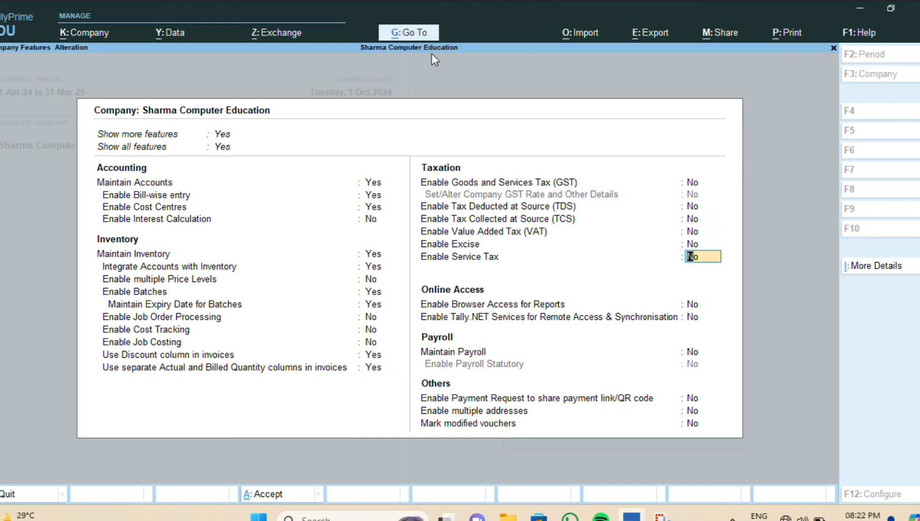
pyautogui.press('Return')
pyautogui.press('Return')
pyautogui.press('Return')
pyautogui.press('Return')
pyautogui.press('Return')
pyautogui.press('Return')
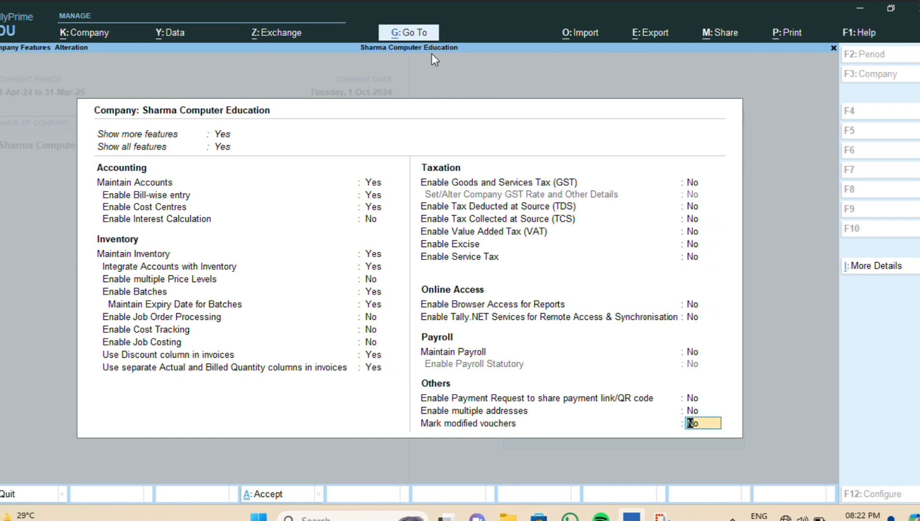
pyautogui.press('Return')
pyautogui.press('Return')
# - Start a new purchase voucher and set its date to 01-10-2024
pyautogui.press('Down')
pyautogui.press('Down')
pyautogui.press('Down')
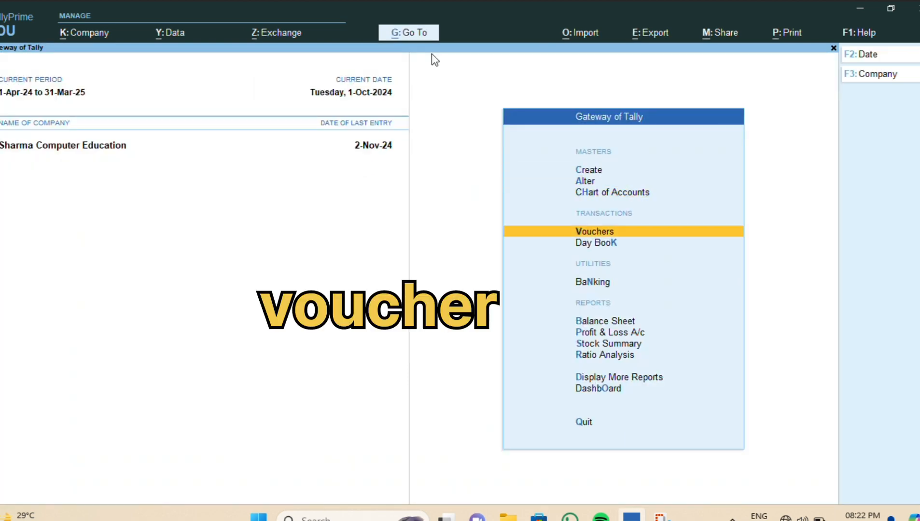
pyautogui.press('Return')
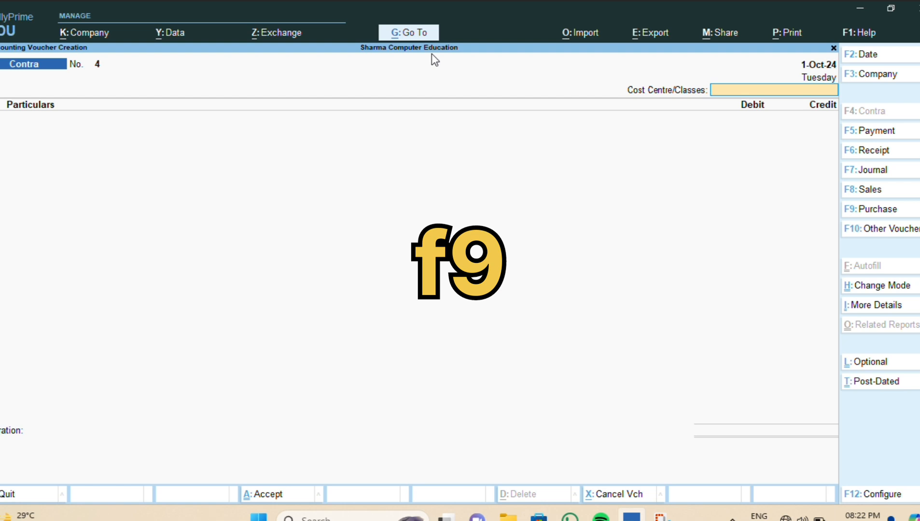
pyautogui.press('F9')
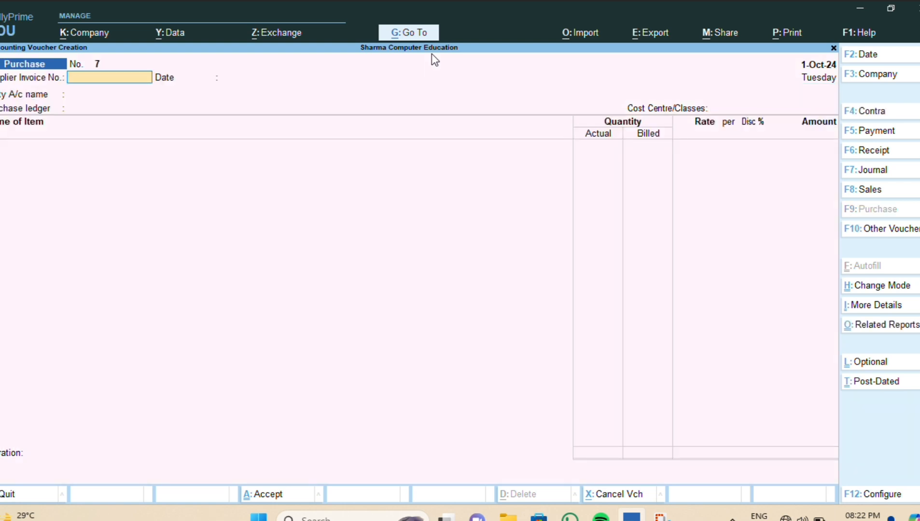
pyautogui.press('F2')
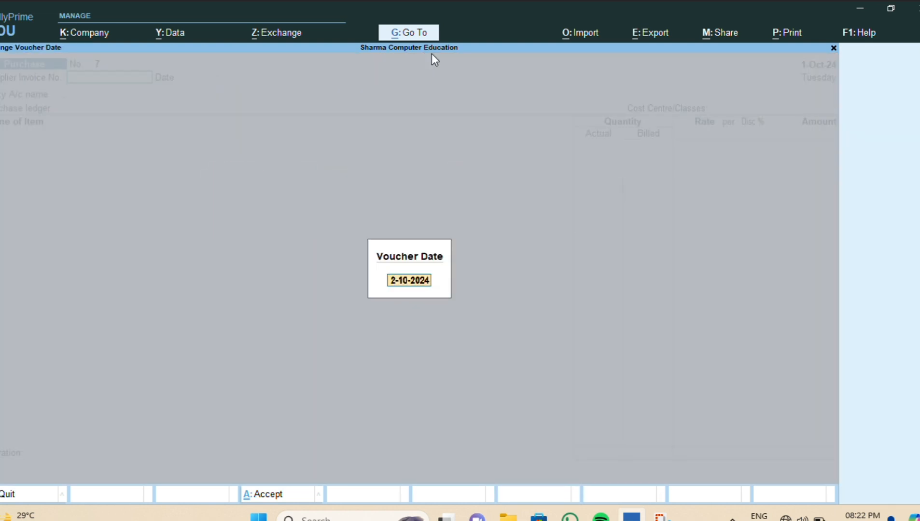
pyautogui.write('01-10')
pyautogui.press('Return')
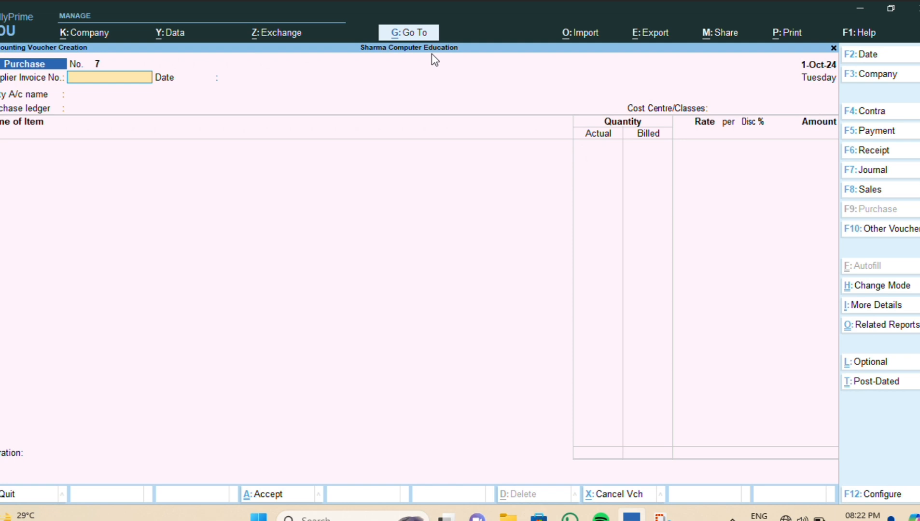
# - Enter supplier invoice number PUR/JC/006/24-25 dated 1-Oct-24 and choose Jashica Collection as the party account
pyautogui.write('PUR/JC/006/24-25')
pyautogui.press('Return')
pyautogui.press('Return')
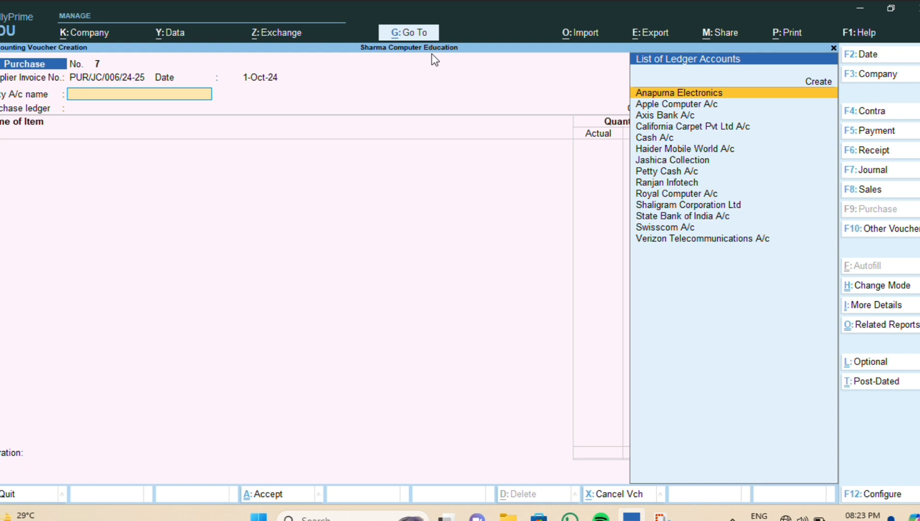
pyautogui.write('j')
pyautogui.press('Return')
# - Leave the receipt details blank and accept the Jashica Collection party details with state Jharkhand
pyautogui.press('Return')
pyautogui.press('Return')
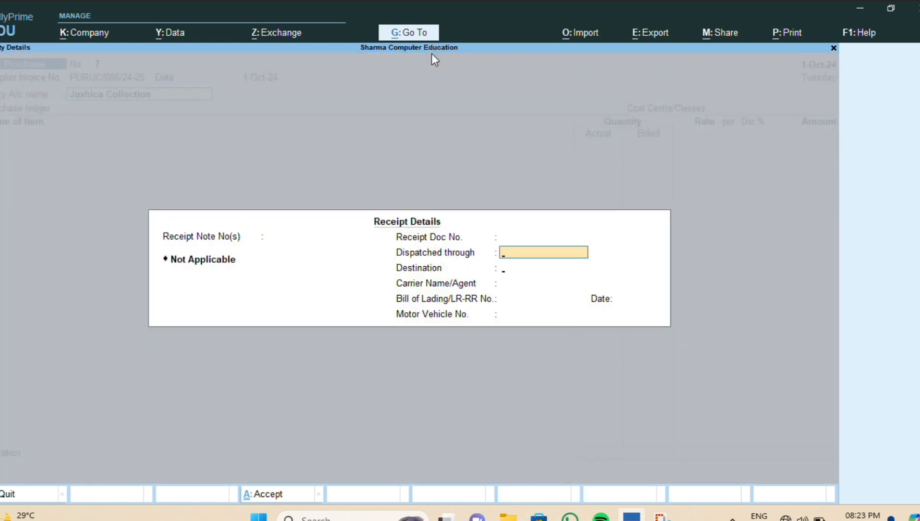
pyautogui.press('Return')
pyautogui.press('Return')
pyautogui.press('Return')
pyautogui.press('Return')
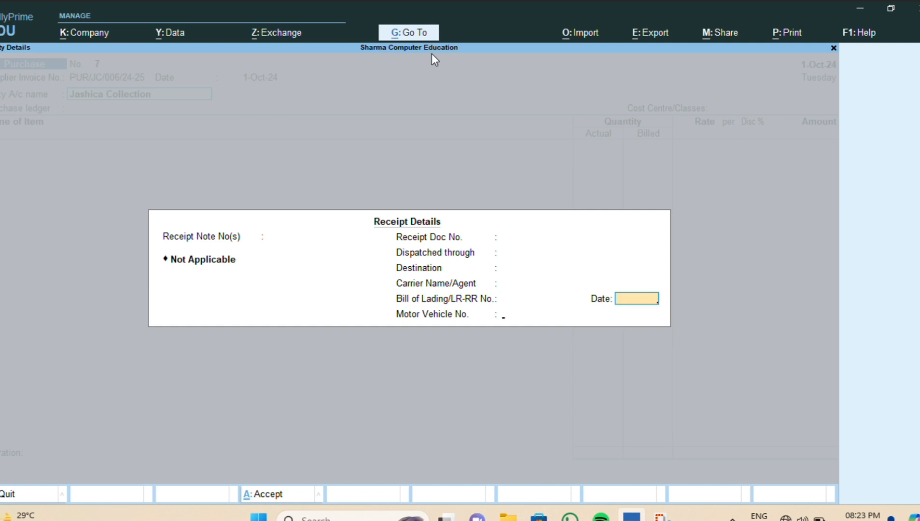
pyautogui.press('Return')
pyautogui.press('Return')
pyautogui.press('Return')
pyautogui.press('Return')
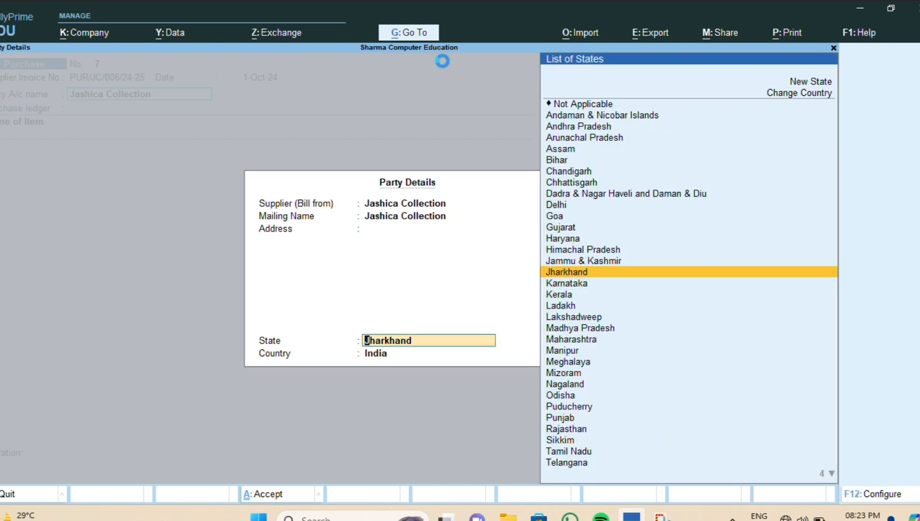
pyautogui.press('Return')
# - Set the purchase ledger to Purchase A/c and the cost centre/class to Not Applicable
pyautogui.press('Return')
pyautogui.press('Return')
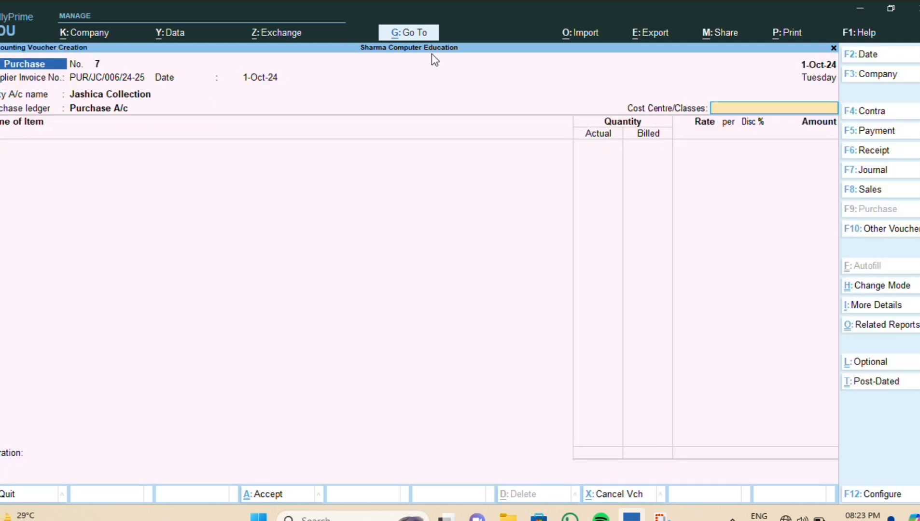
pyautogui.press('Return')
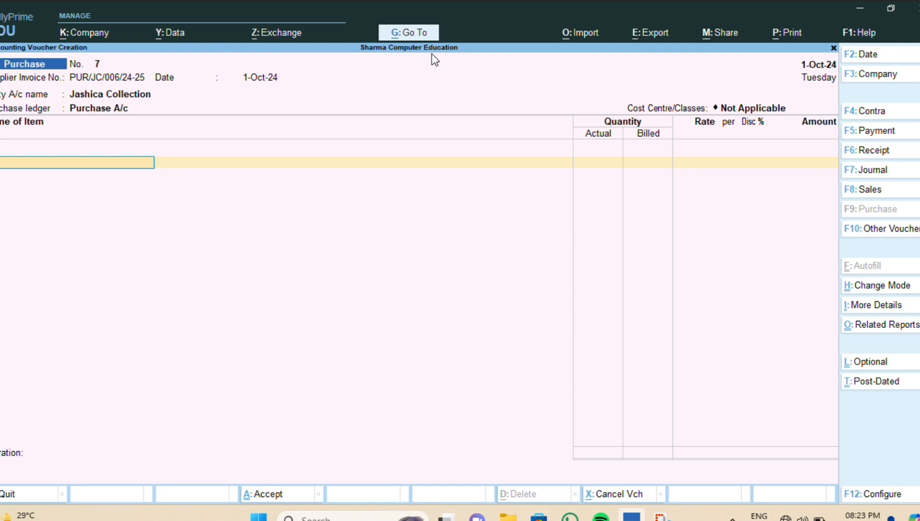
# - Add the item MIVI Collar 2 with tracking and order numbers Not Applicable and allocate it to the Lalpur godown
pyautogui.write('m')
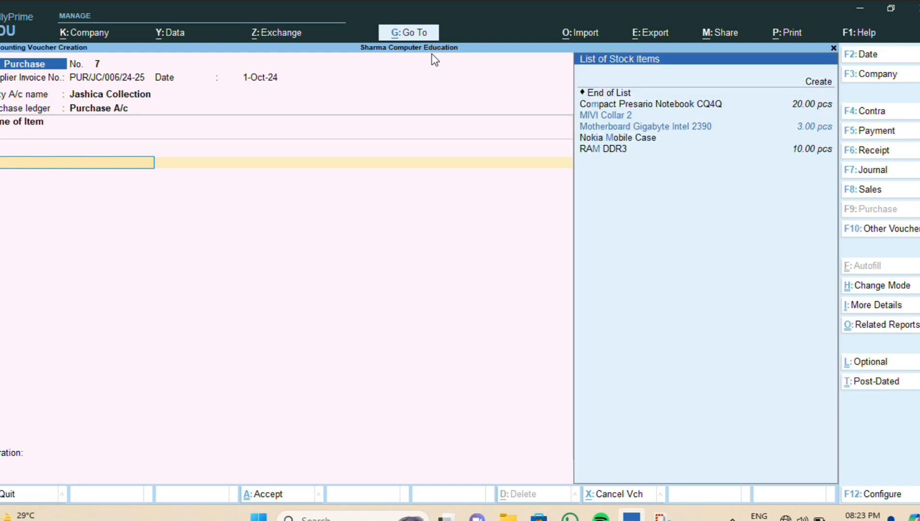
pyautogui.write('i')
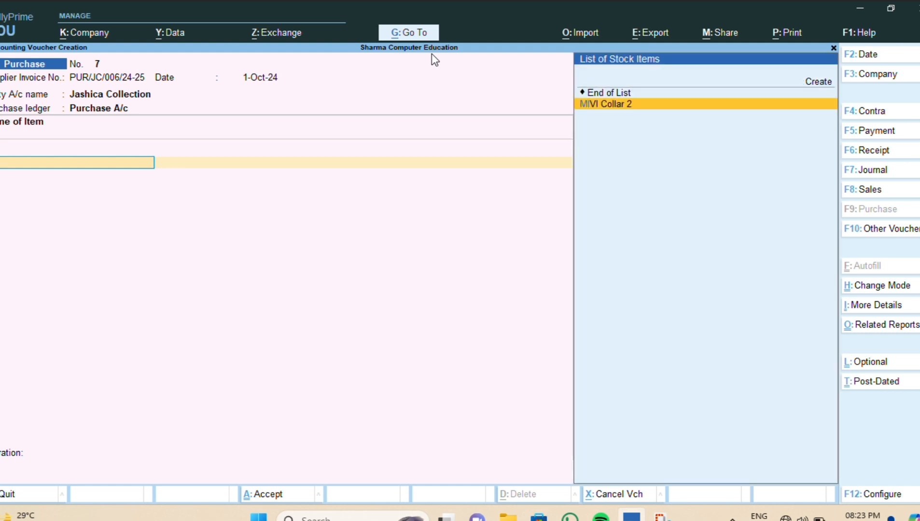
pyautogui.press('Return')
pyautogui.press('Return')
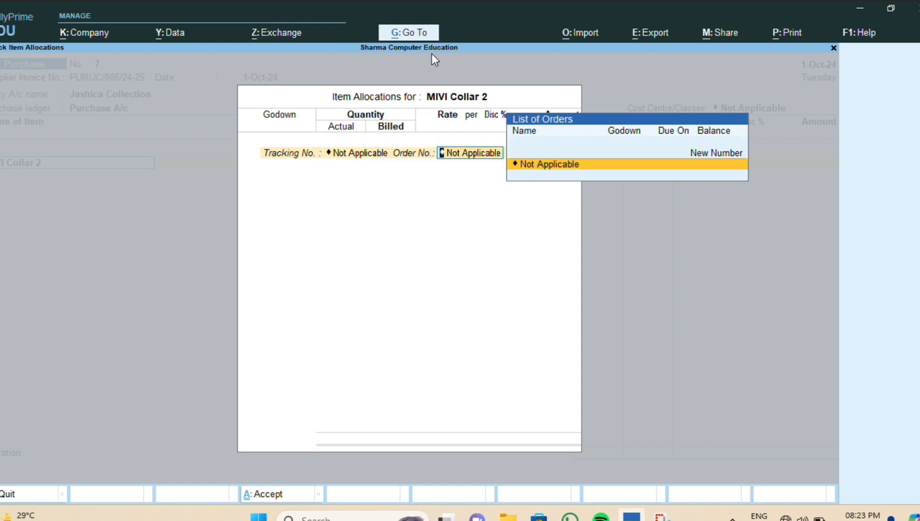
pyautogui.press('Return')
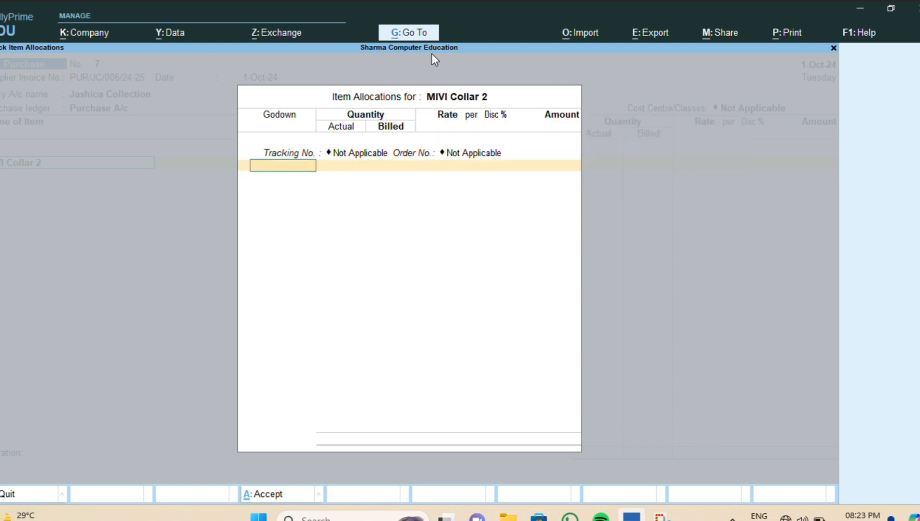
pyautogui.write('L')
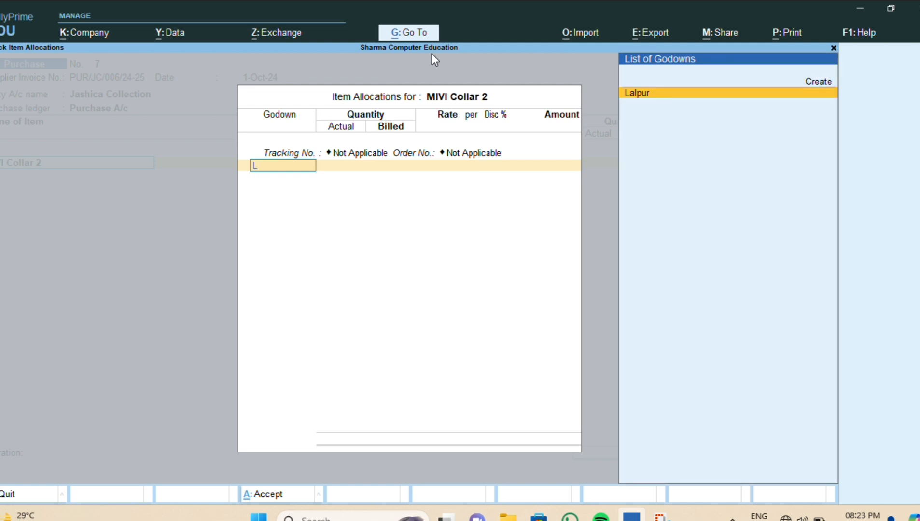
pyautogui.press('Return')
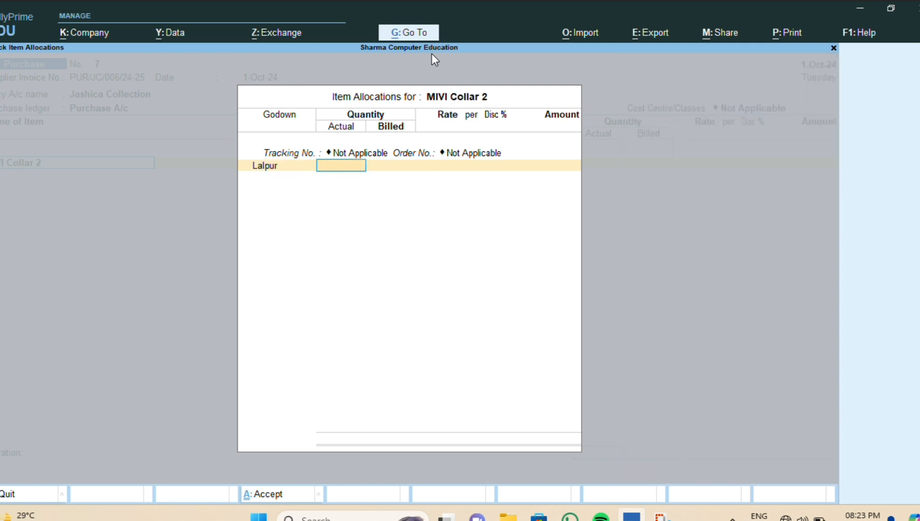
# - Set MIVI Collar 2 to 50 pcs actual and billed at a rate of 875 with 2% discount and accept the item line
pyautogui.write('50')
pyautogui.press('Return')
pyautogui.press('Return')
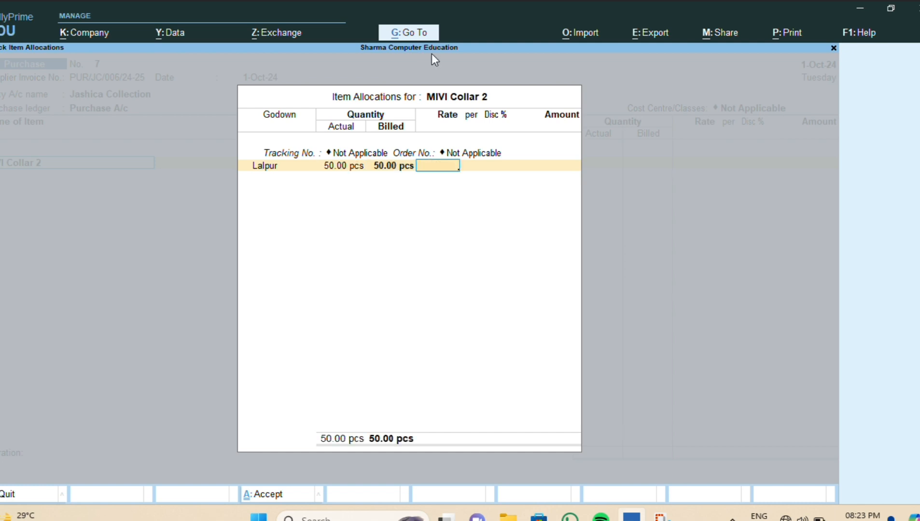
pyautogui.write('875')
pyautogui.press('Return')
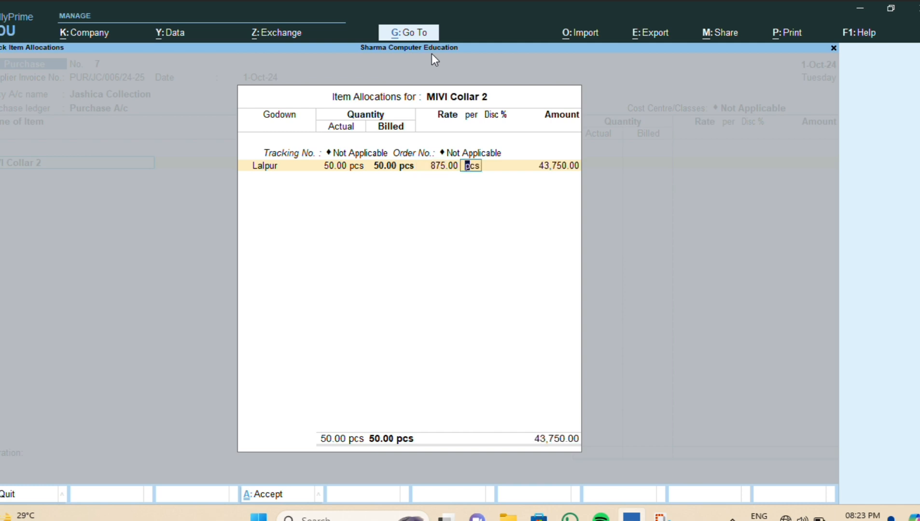
pyautogui.press('Return')
pyautogui.write('2')
pyautogui.press('Return')
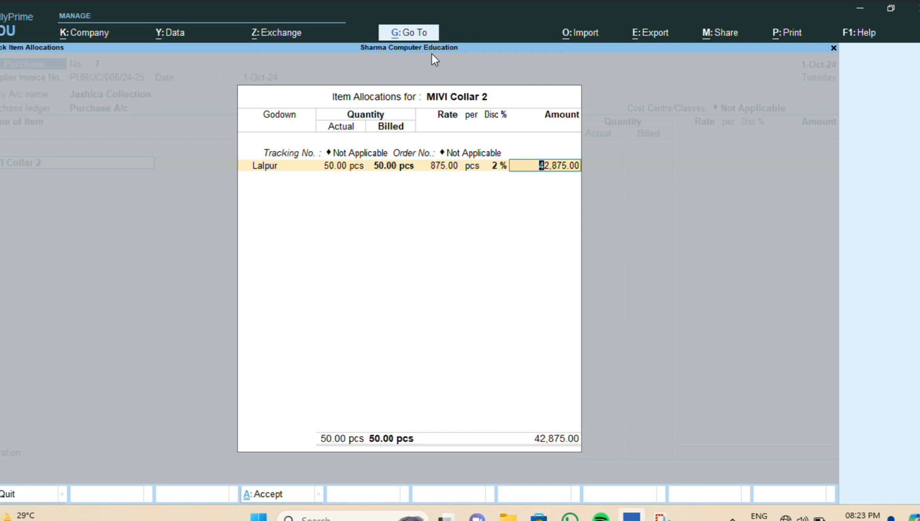
pyautogui.press('Return')
pyautogui.press('Return')
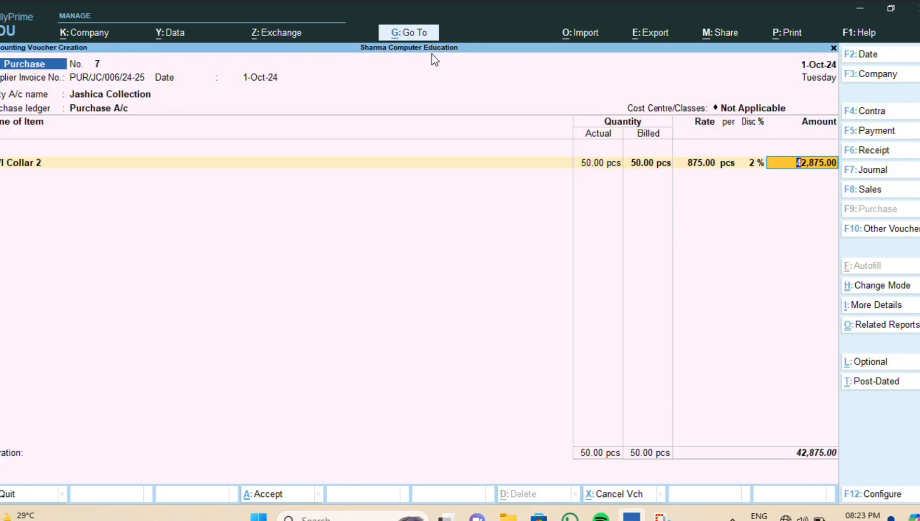
pyautogui.press('Return')
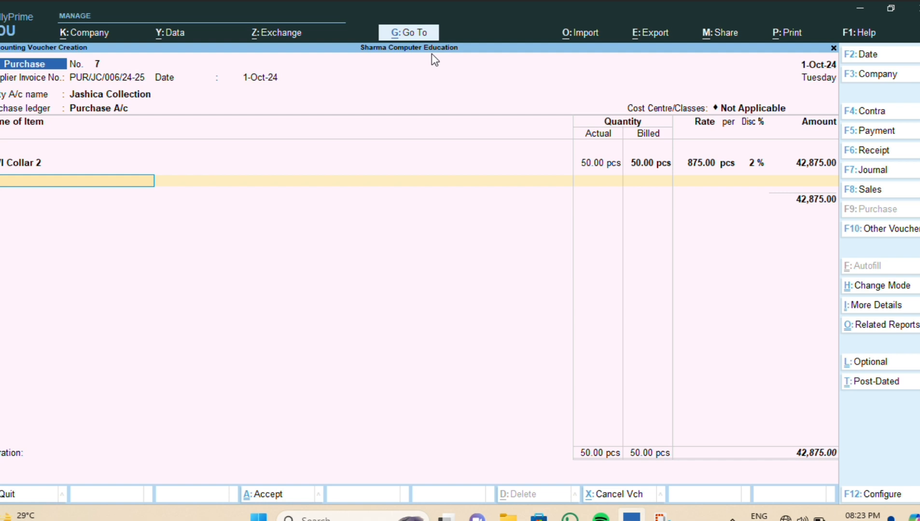
# - Add the item Nokia Mobile Case with tracking and order numbers Not Applicable and allocate it to the Lalpur godown
pyautogui.write('k')
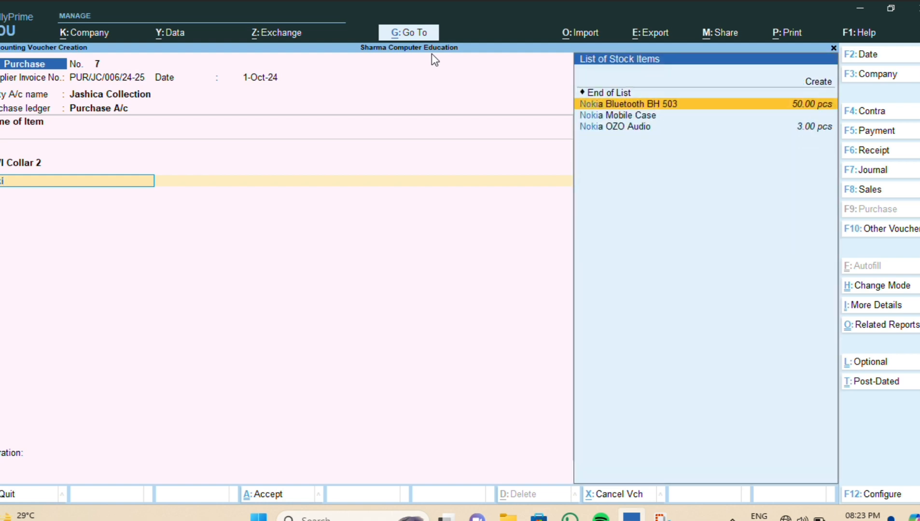
pyautogui.press('Down')
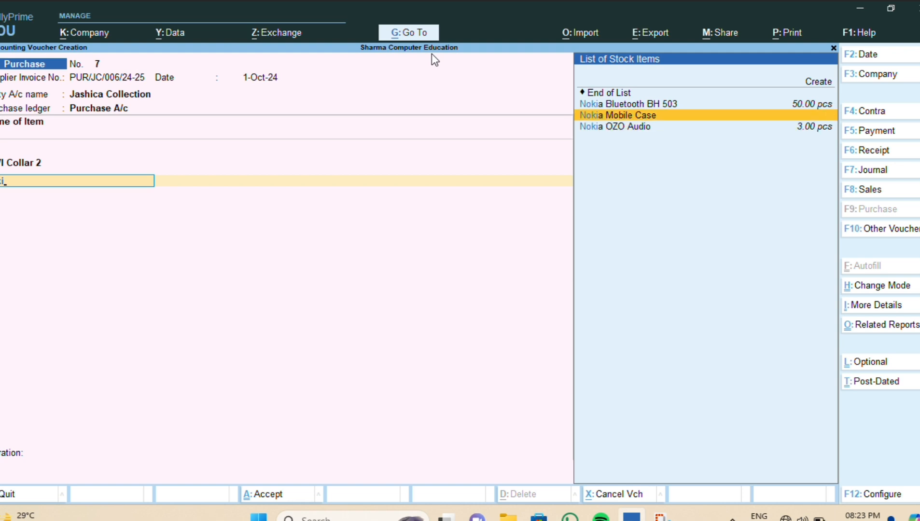
pyautogui.press('Return')
pyautogui.press('Return')
pyautogui.press('Return')
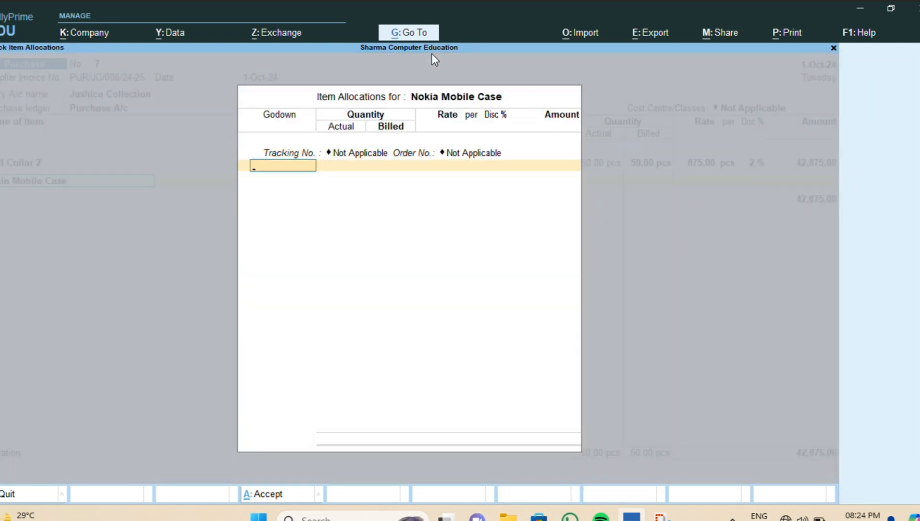
pyautogui.write('L')
pyautogui.press('Return')
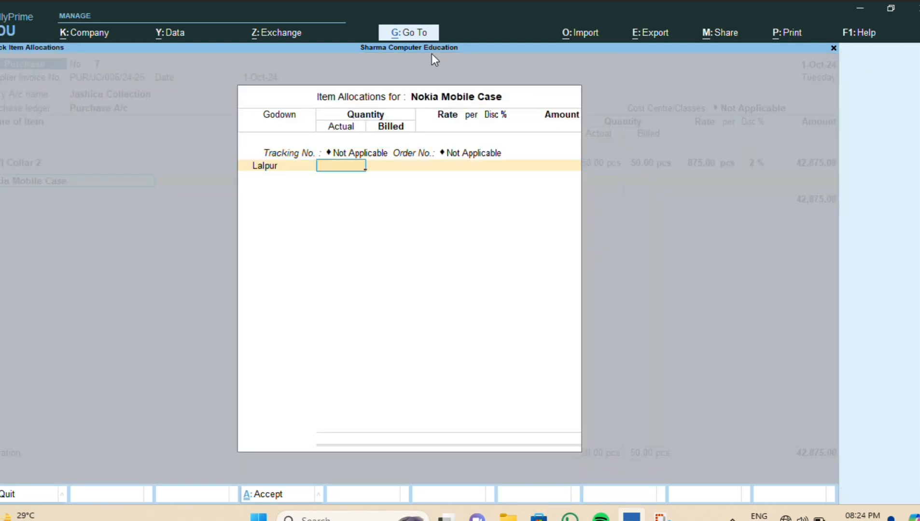
# - Set Nokia Mobile Case to 150 pcs actual and billed at a rate of 60 with 2% discount and accept the item line
pyautogui.write('150')
pyautogui.press('Return')
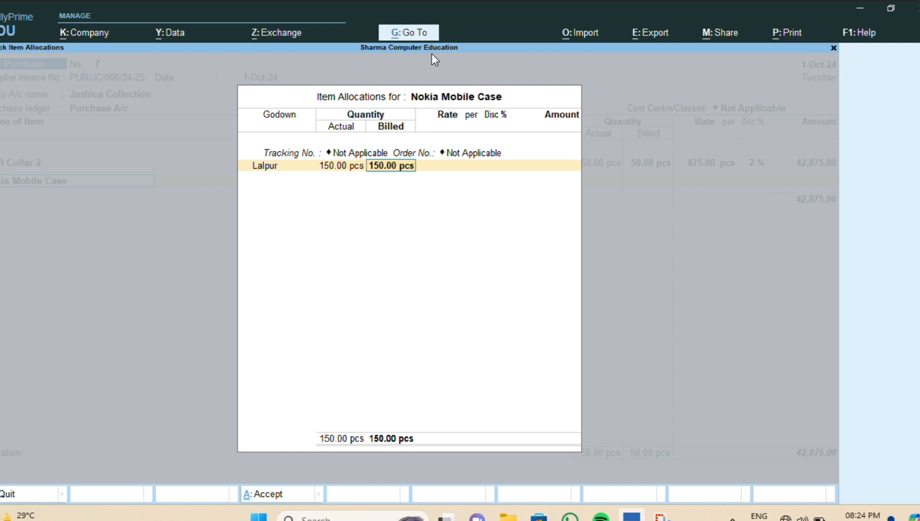
pyautogui.press('Return')
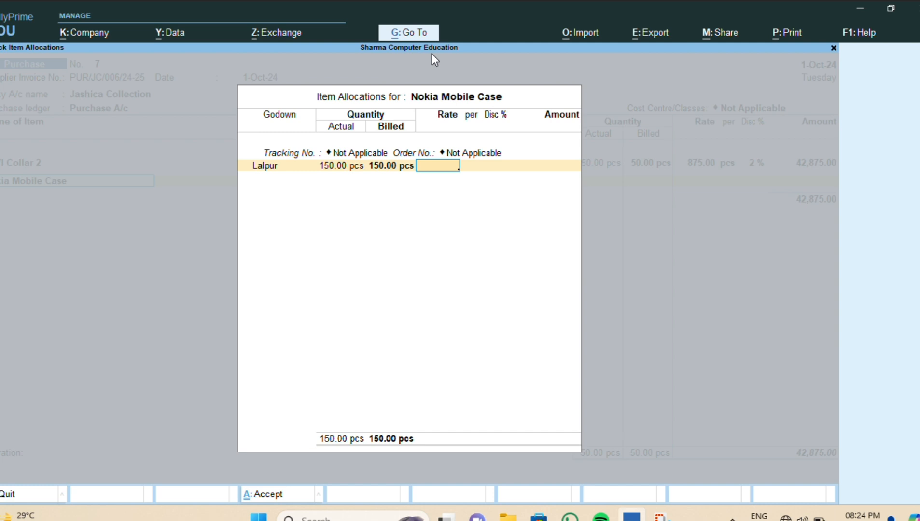
pyautogui.write('60')
pyautogui.press('Return')
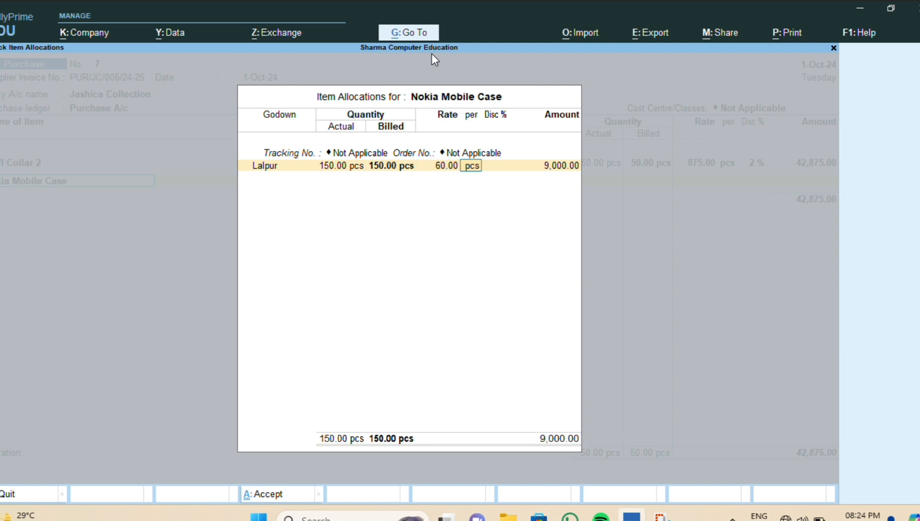
pyautogui.press('Return')
pyautogui.write('2')
pyautogui.press('Return')
pyautogui.press('Return')
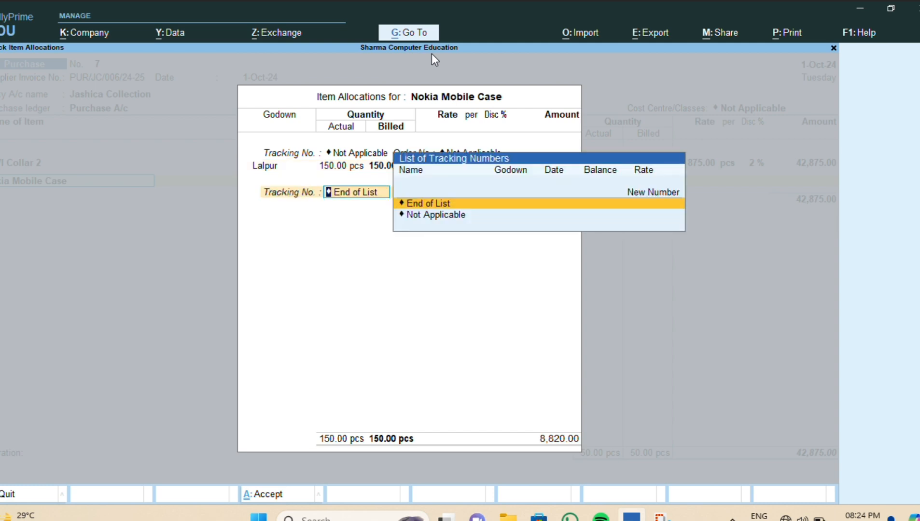
pyautogui.press('Return')
pyautogui.press('Return')
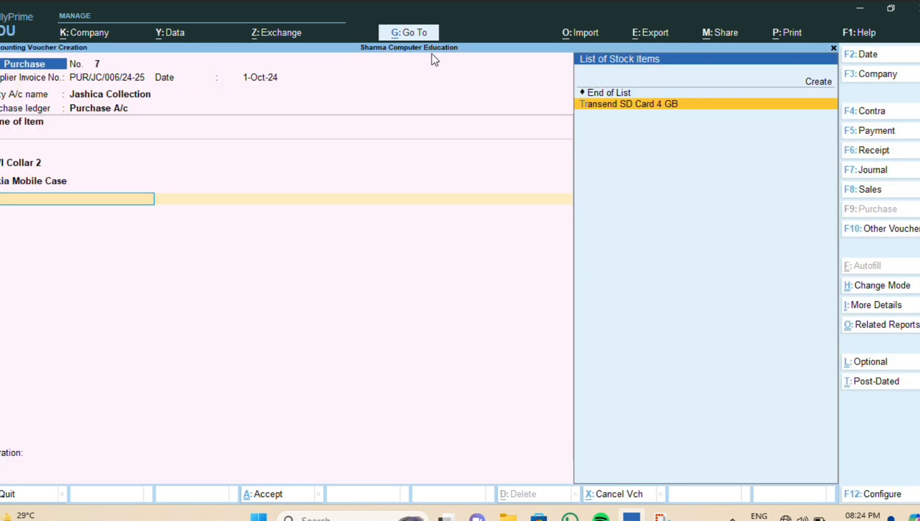
# - Add the item Transend SD Card 4 GB with tracking and order numbers Not Applicable and allocate it to the Lalpur godown
pyautogui.press('Return')
pyautogui.press('Return')
pyautogui.press('Return')
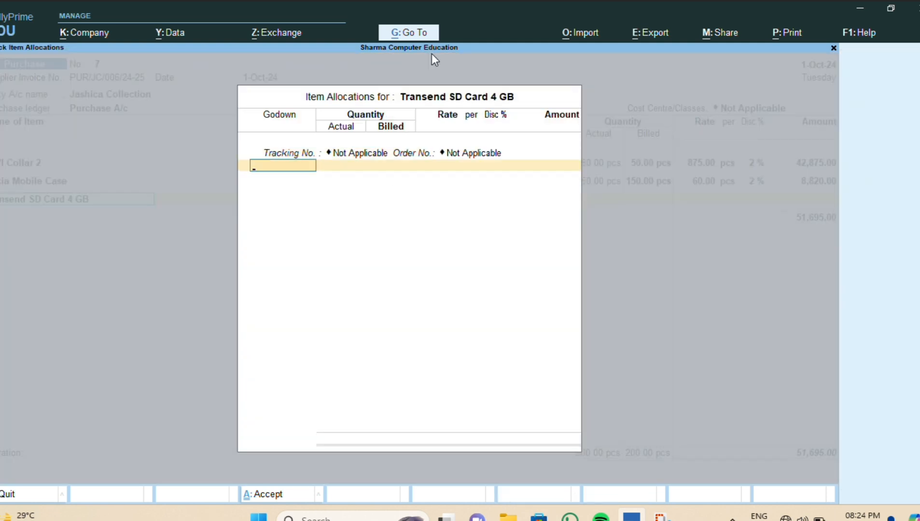
pyautogui.write('L')
pyautogui.press('Return')
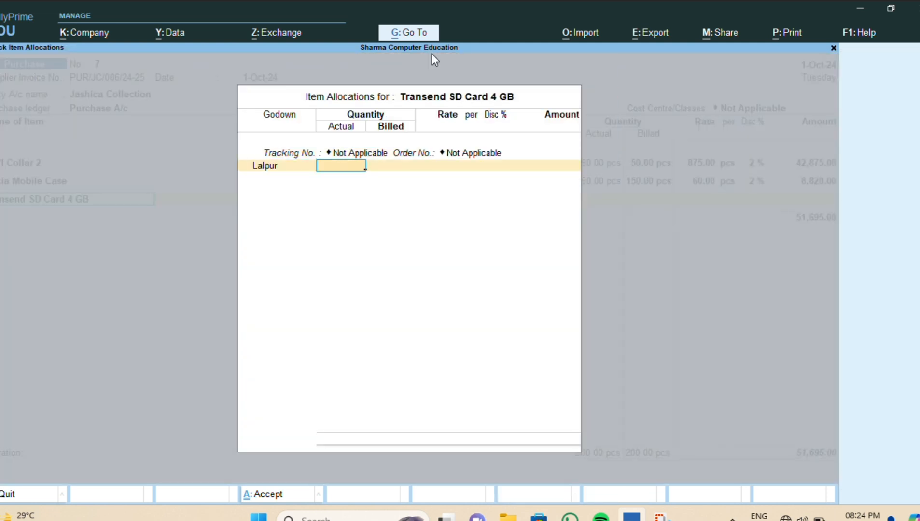
# - Set Transend SD Card 4 GB to 200 pcs actual and billed at a rate of 350 with 2% discount and accept the item line
pyautogui.write('200')
pyautogui.press('Return')
pyautogui.press('Return')
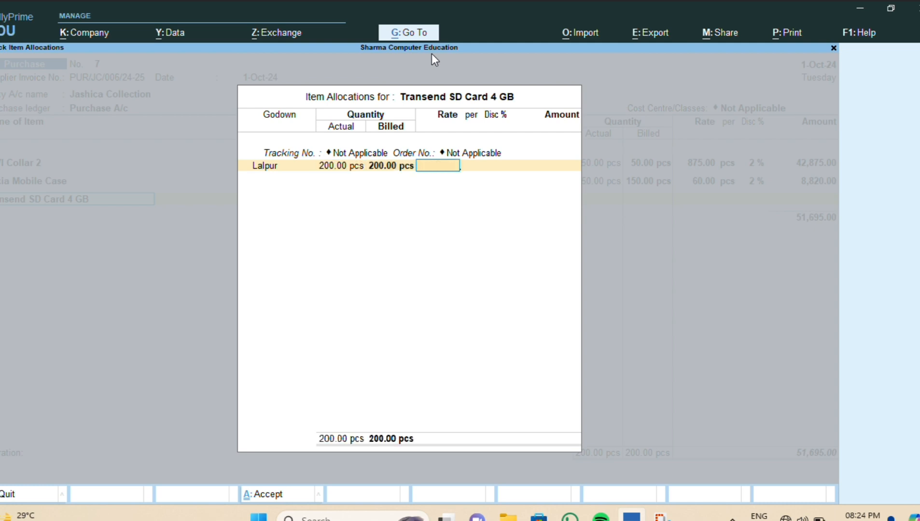
pyautogui.write('350')
pyautogui.press('Return')
pyautogui.press('Return')
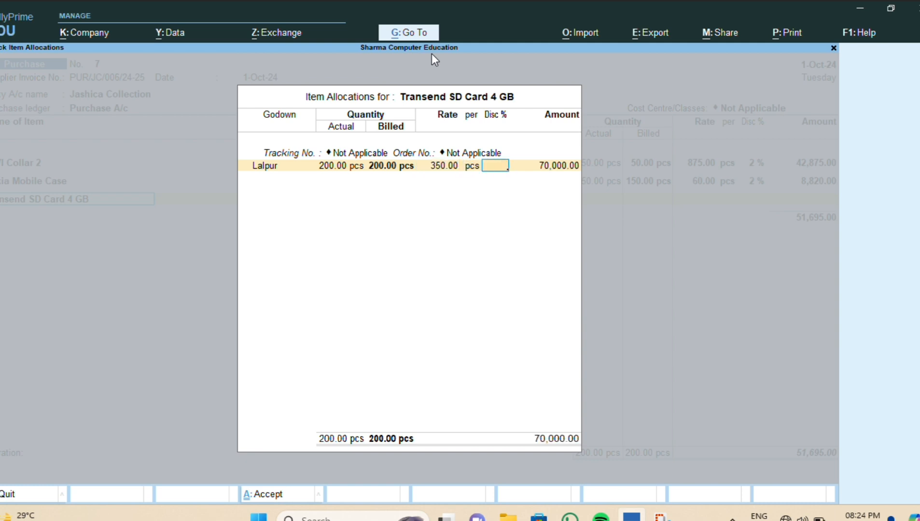
pyautogui.write('2')
pyautogui.press('Return')
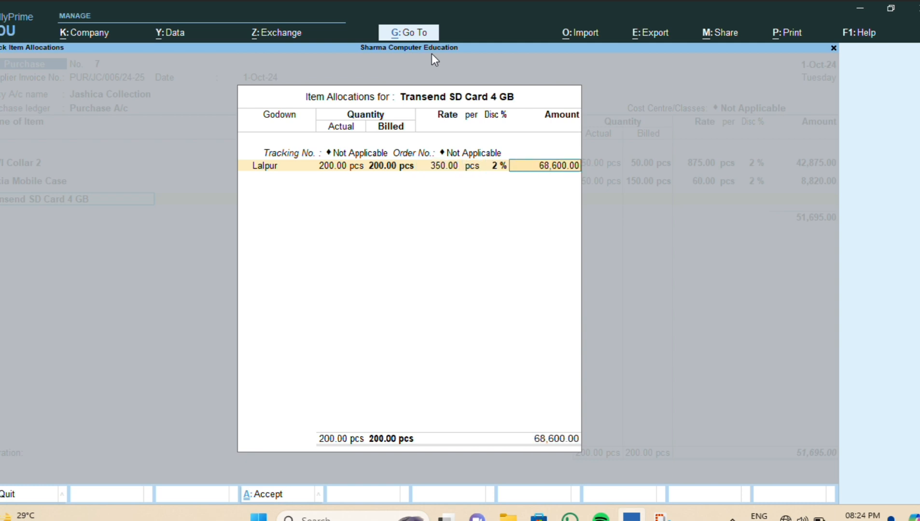
pyautogui.press('Return')
pyautogui.press('Return')
pyautogui.press('Return')
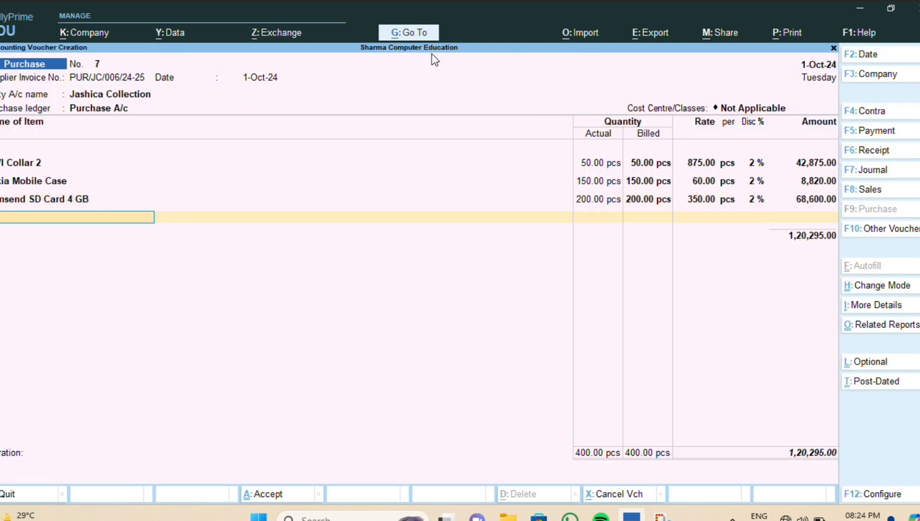
# - Add the item Ciplox with tracking and order numbers Not Applicable and allocate it to the Lalpur godown
pyautogui.write('c')
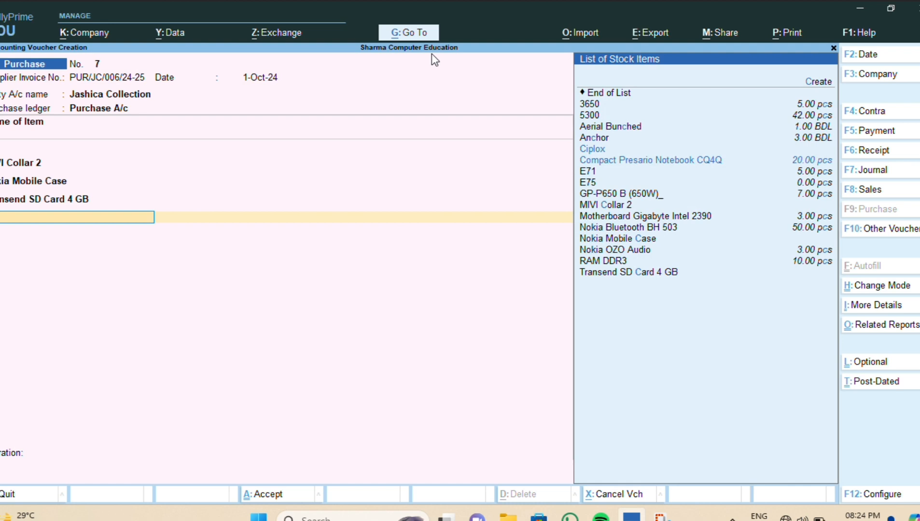
pyautogui.press('Return')
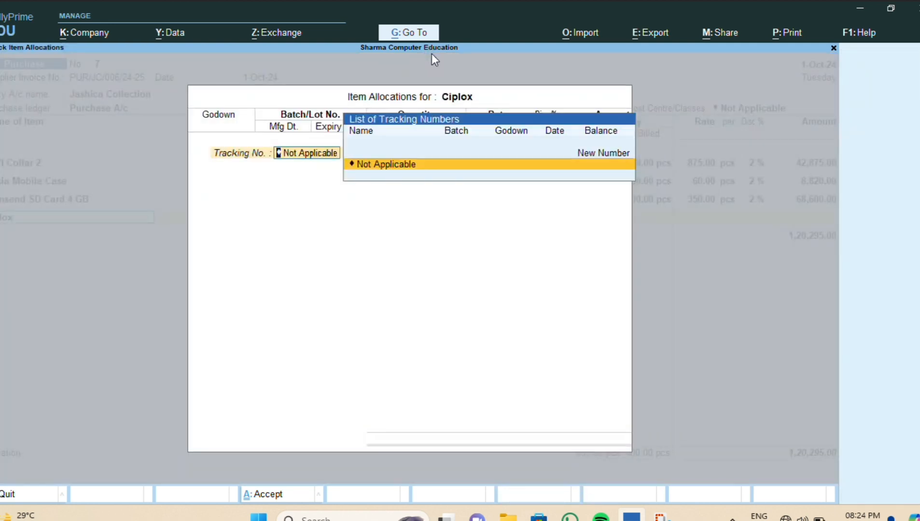
pyautogui.press('Return')
pyautogui.press('Return')
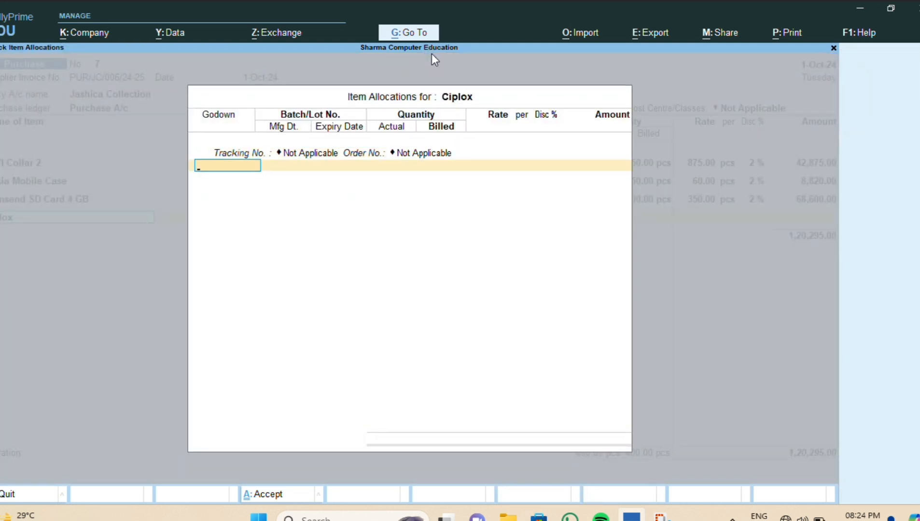
pyautogui.write('L')
pyautogui.press('Return')
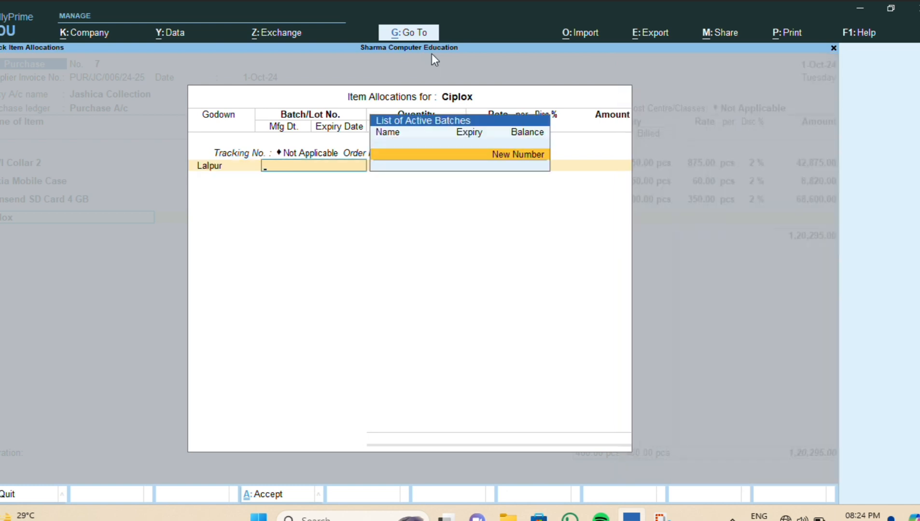
# - Create the new batch number SB81428 for the Ciplox allocation
pyautogui.press('Return')
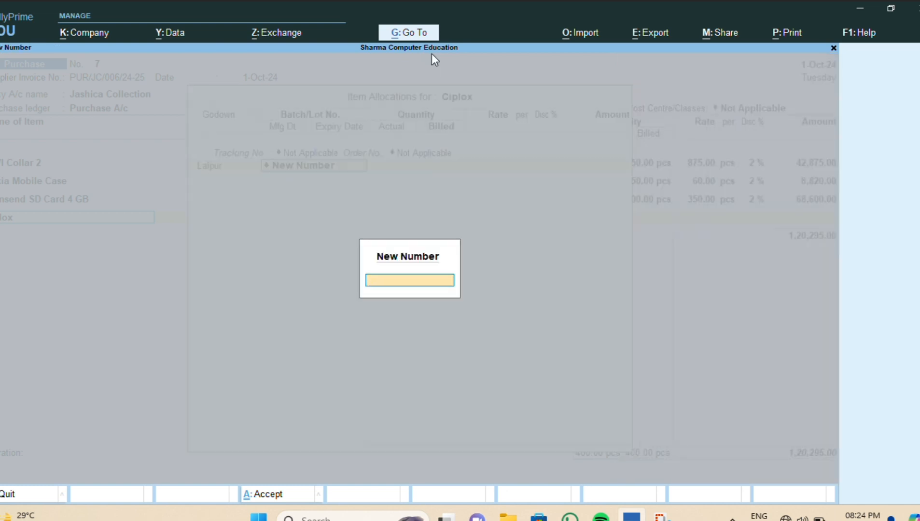
pyautogui.write('SB81428')
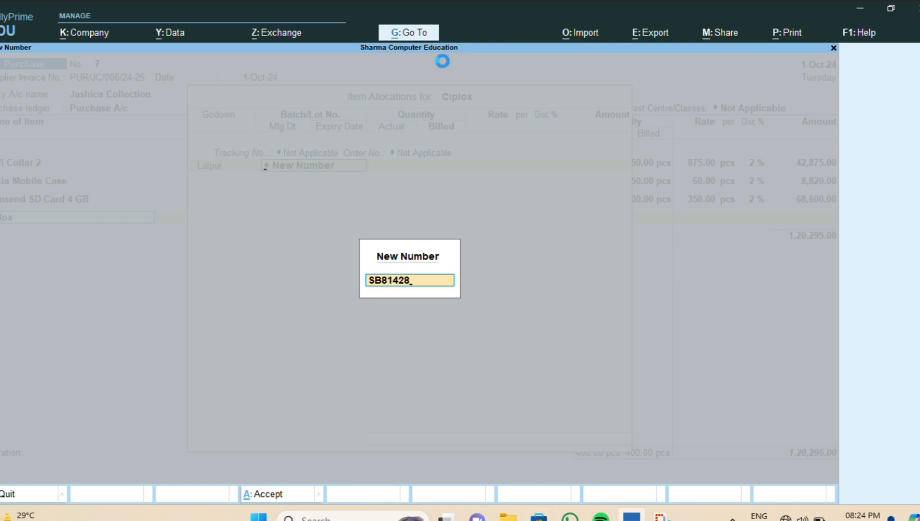
pyautogui.press('Return')
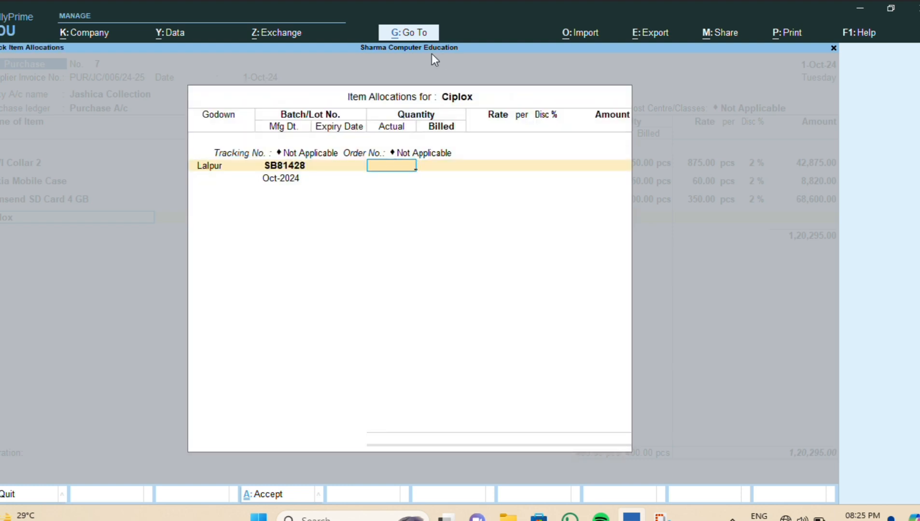
# - Set Ciplox to 550 pcs actual and 500 pcs billed at a rate of 19.90 with 2% discount
pyautogui.write('550')
pyautogui.press('Return')
pyautogui.write('500')
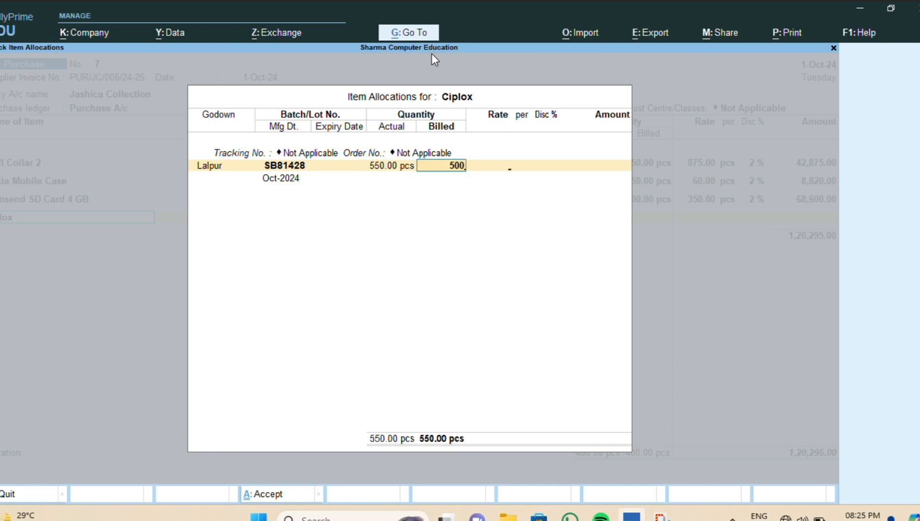
pyautogui.press('Return')
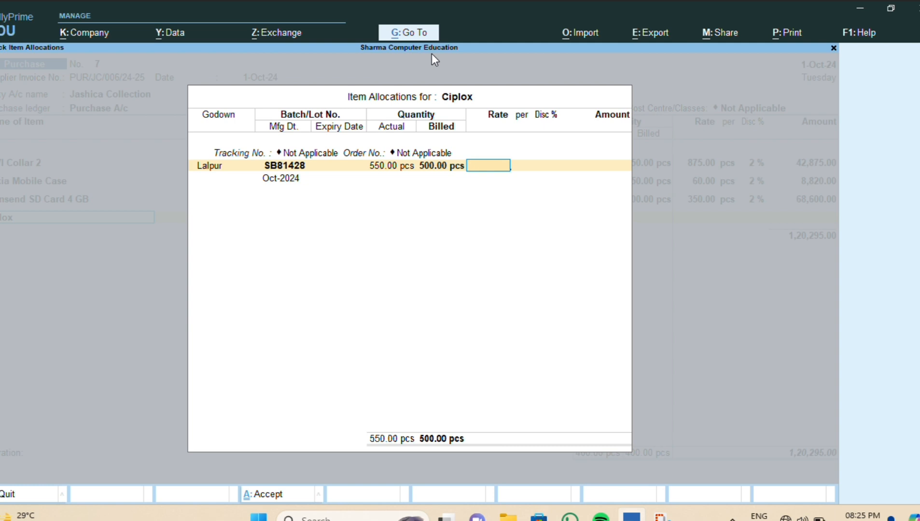
pyautogui.write('19.90')
pyautogui.press('Return')
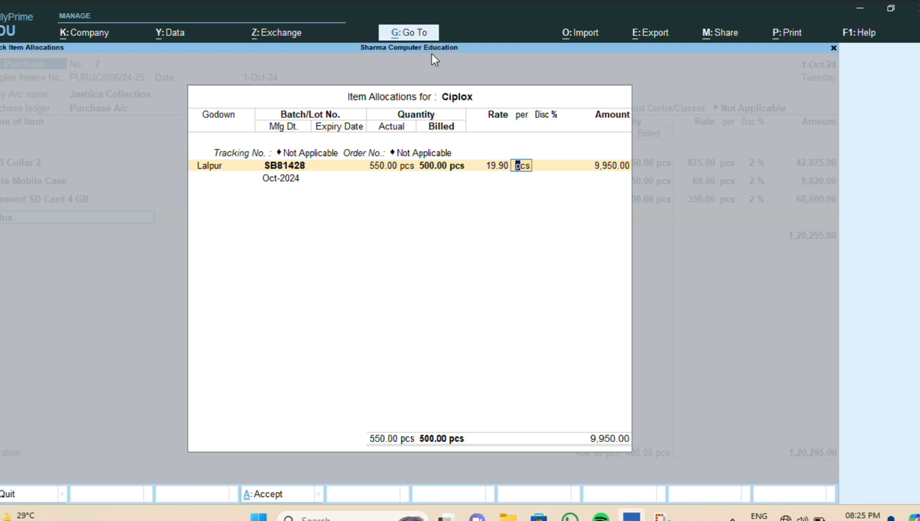
pyautogui.press('Return')
pyautogui.write('2')
pyautogui.press('Return')
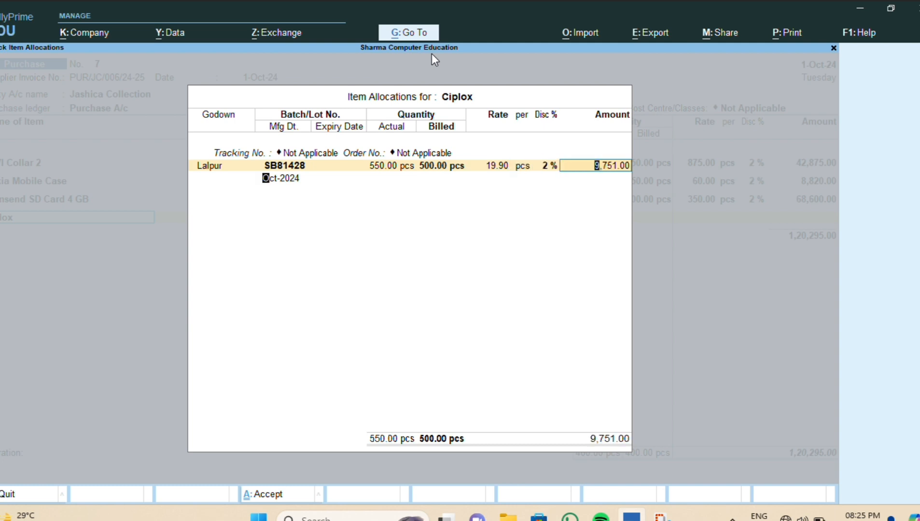
pyautogui.press('Return')
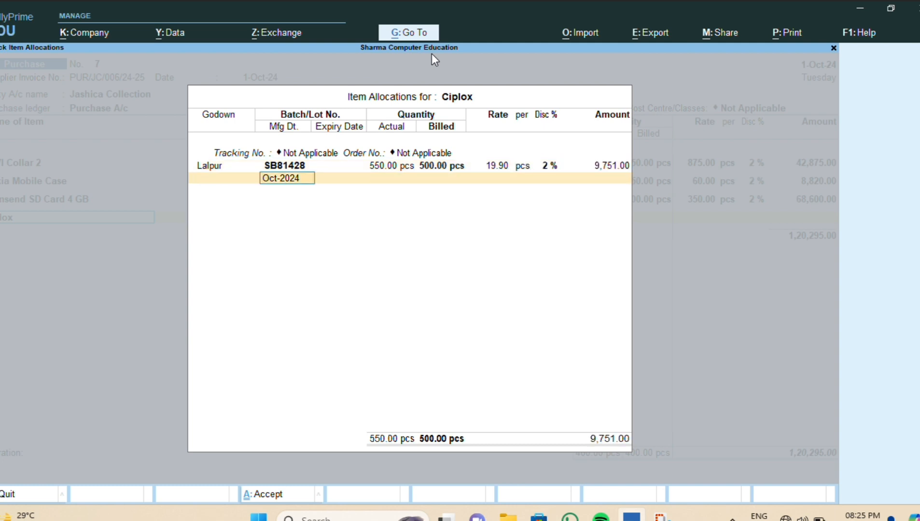
# - Set the Ciplox batch's manufacturing date to 01-10-2024 and expiry date to 01-03-2028, and accept the item line
pyautogui.write('01')
pyautogui.write('10-2024')
pyautogui.press('Return')
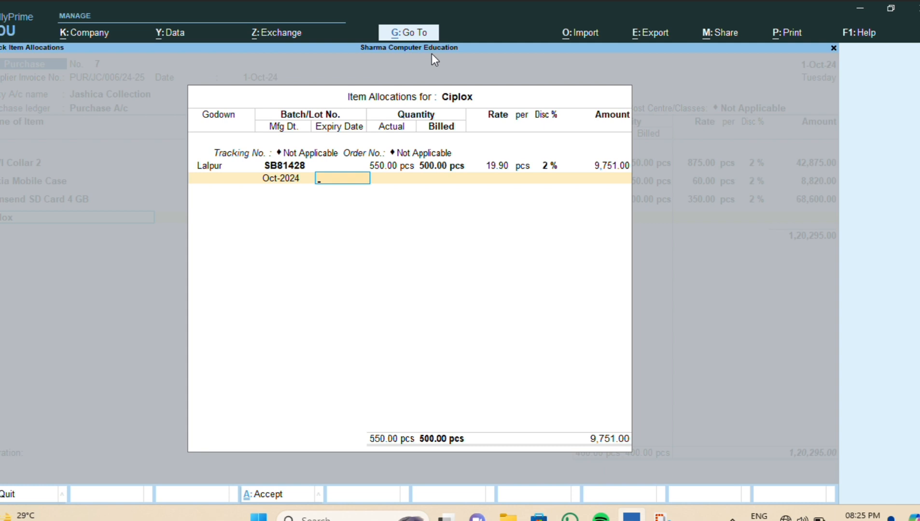
pyautogui.write('01-03-2028')
pyautogui.press('Return')
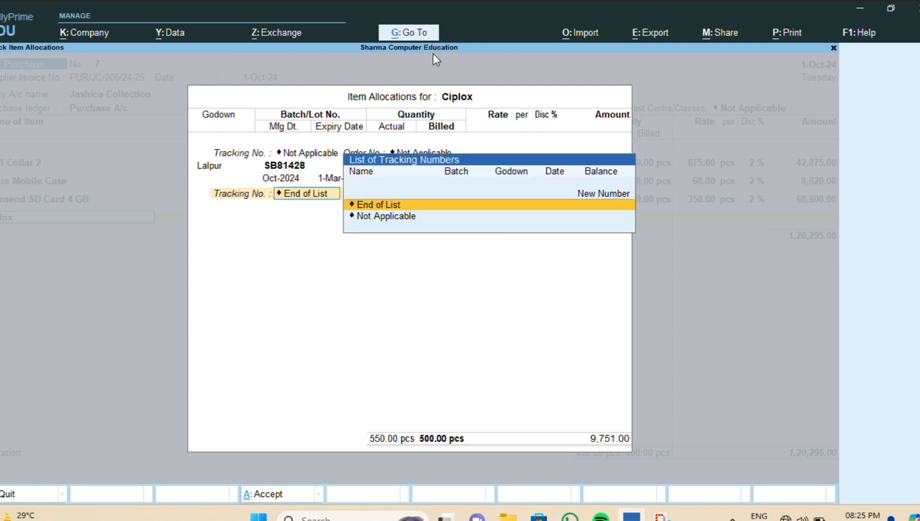
pyautogui.press('Return')
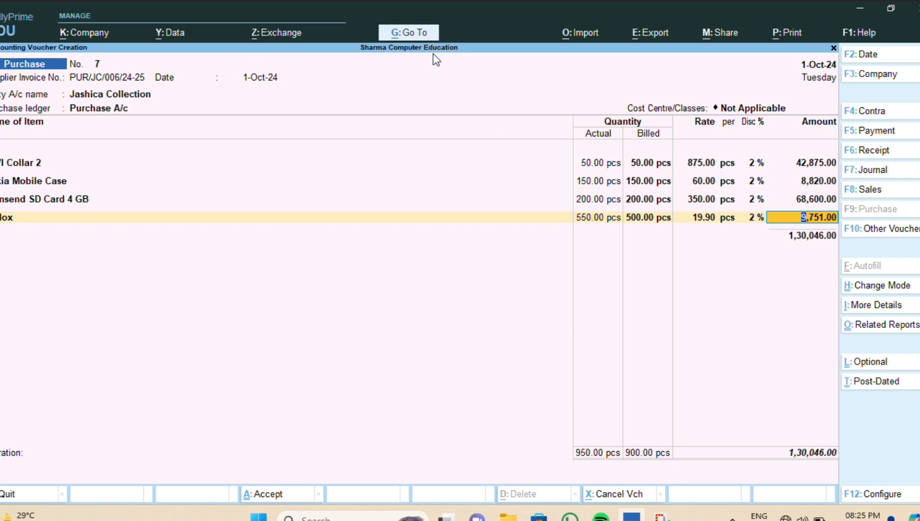
pyautogui.press('Return')
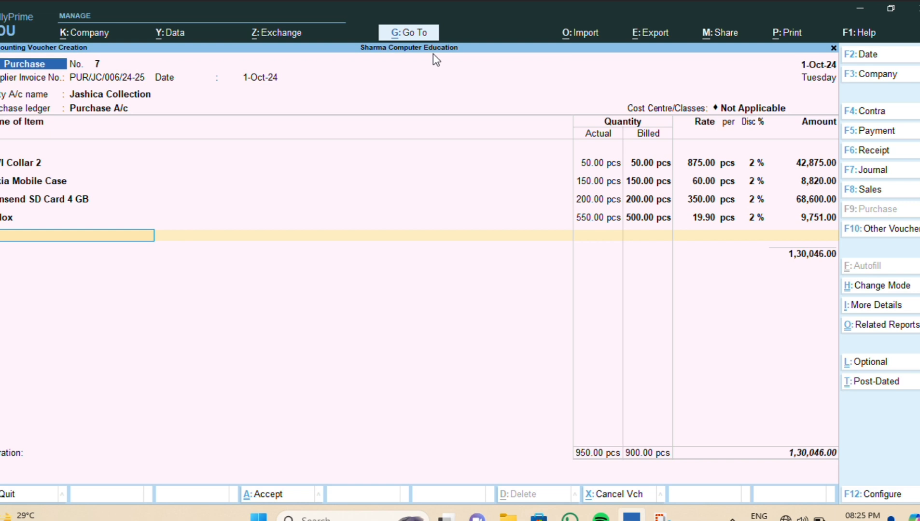
# - End the item list, keep the Jashica Collection bill as a New Ref, and save the purchase voucher without narration
pyautogui.press('Return')
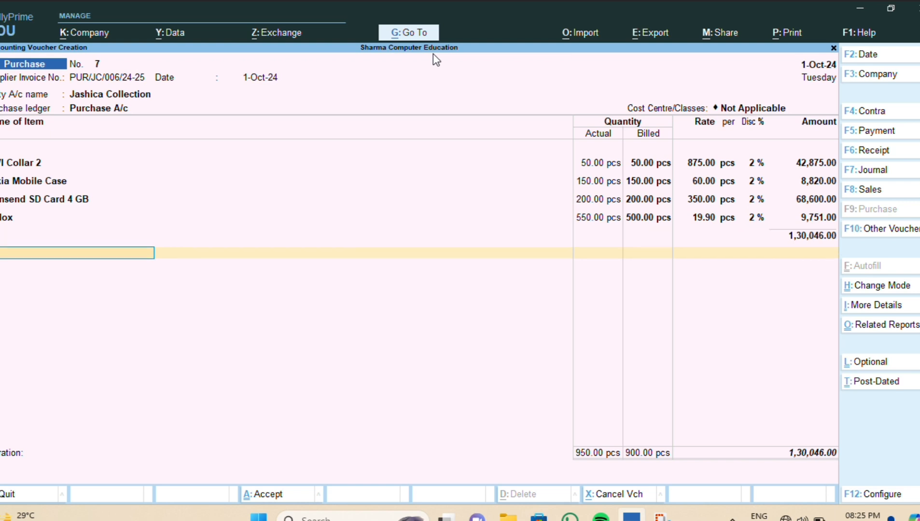
pyautogui.press('Return')
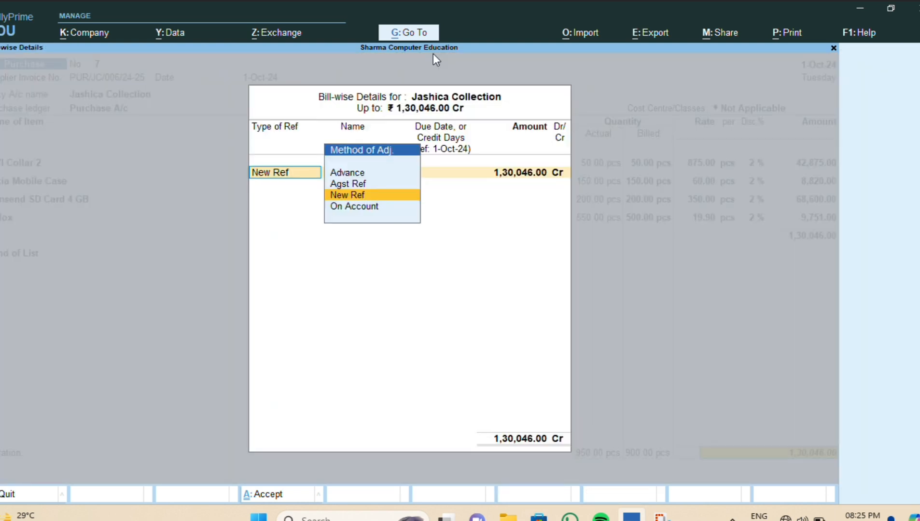
pyautogui.press('Return')
pyautogui.press('Return')
pyautogui.press('Return')
pyautogui.press('Return')
pyautogui.press('Return')
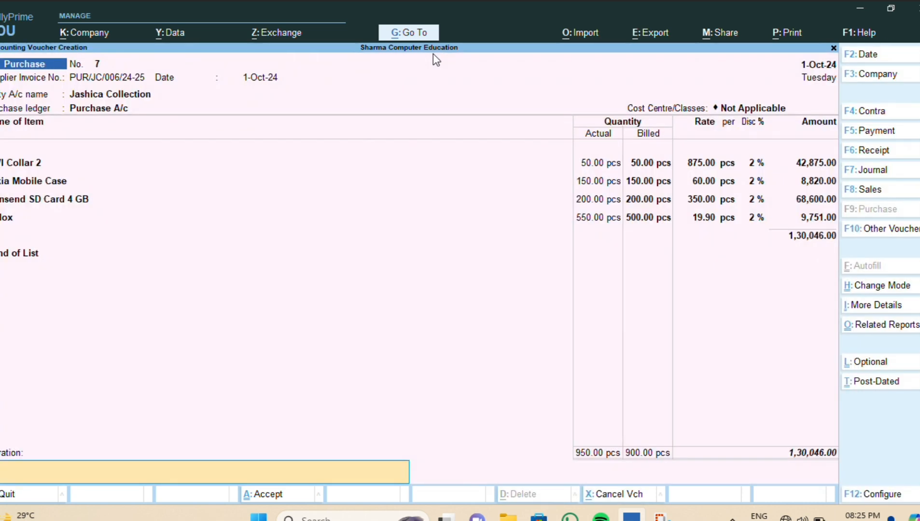
pyautogui.press('Return')
pyautogui.press('Return')
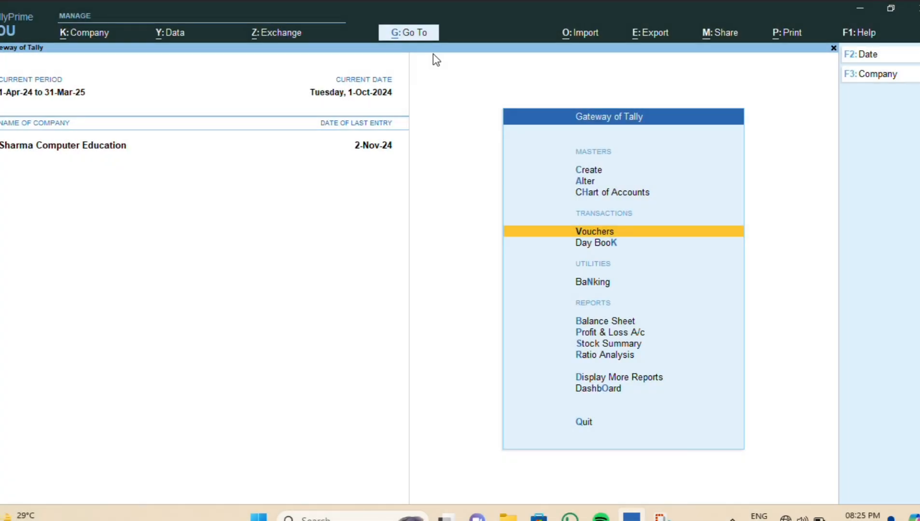
# - Start a new sales voucher and set its date to 01-10-2024
pyautogui.press('Up')
pyautogui.press('Up')
pyautogui.press('Up')
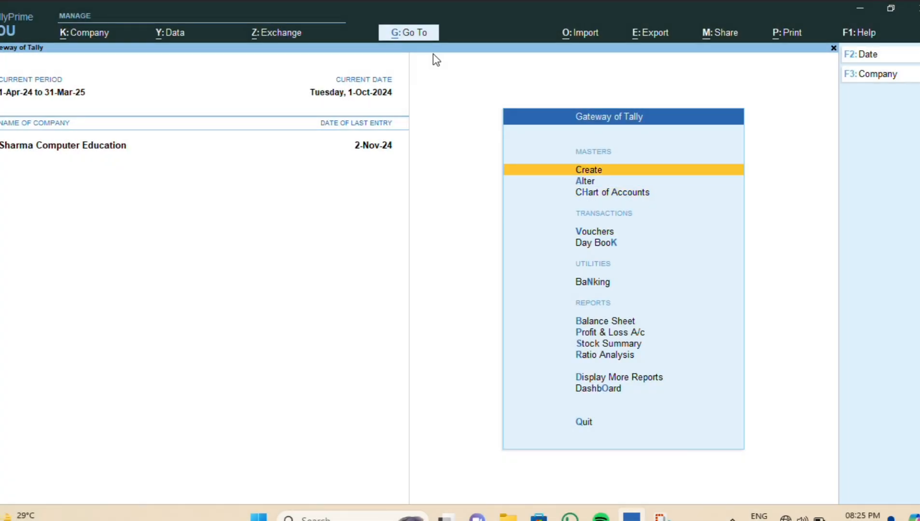
pyautogui.press('Down')
pyautogui.press('Down')
pyautogui.press('Down')
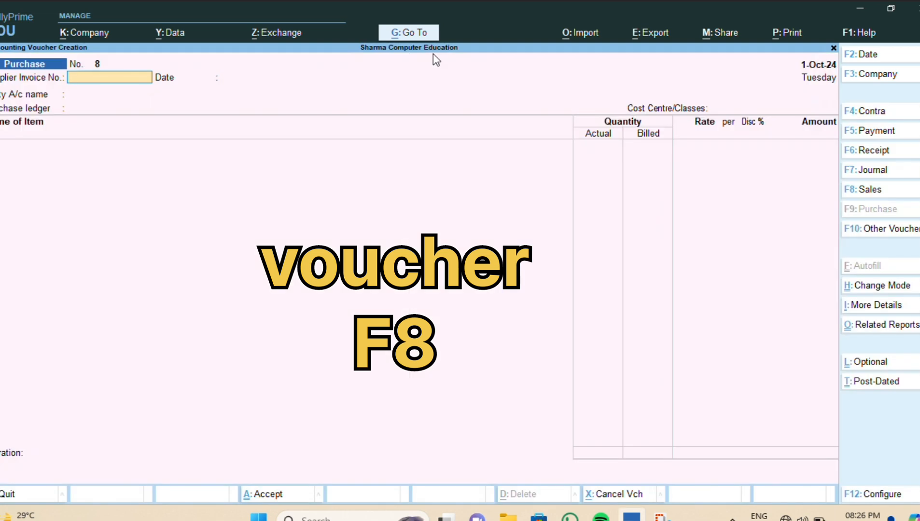
pyautogui.press('F8')
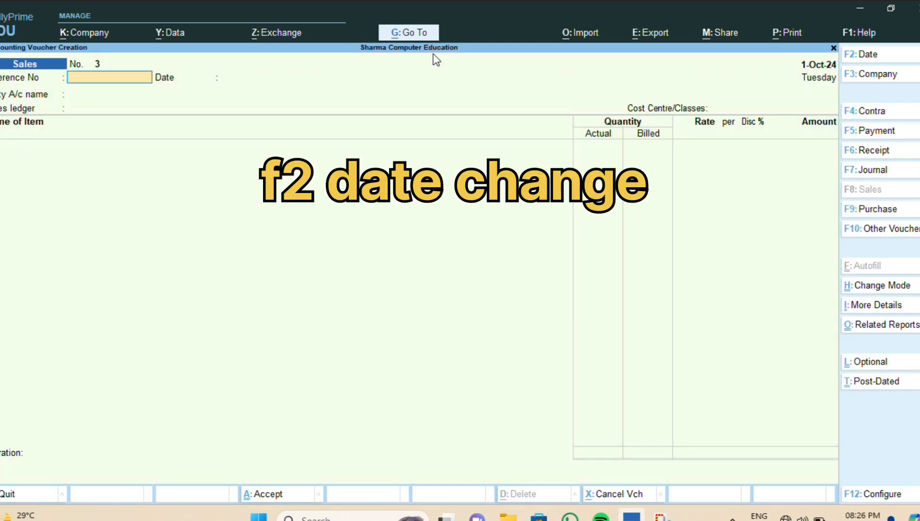
pyautogui.press('F2')
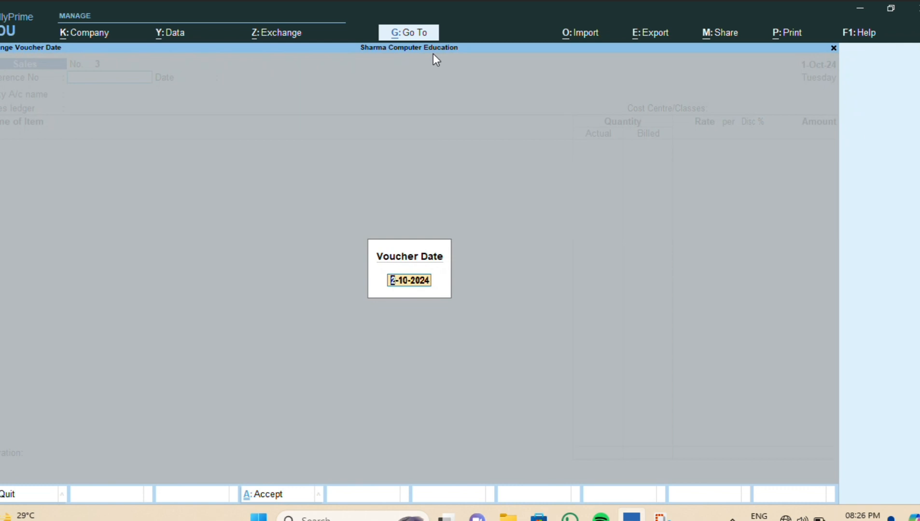
pyautogui.write('01-10')
pyautogui.press('Return')
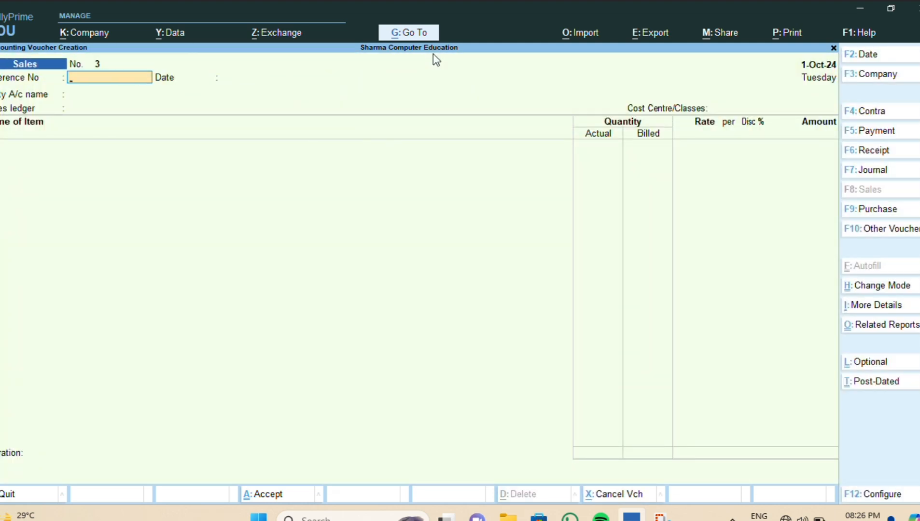
# - Enter the sales reference number SAL/CASH/003/24-25 and keep the reference date 1-Oct-24
pyautogui.write('SAL/CASH/003/24-25')
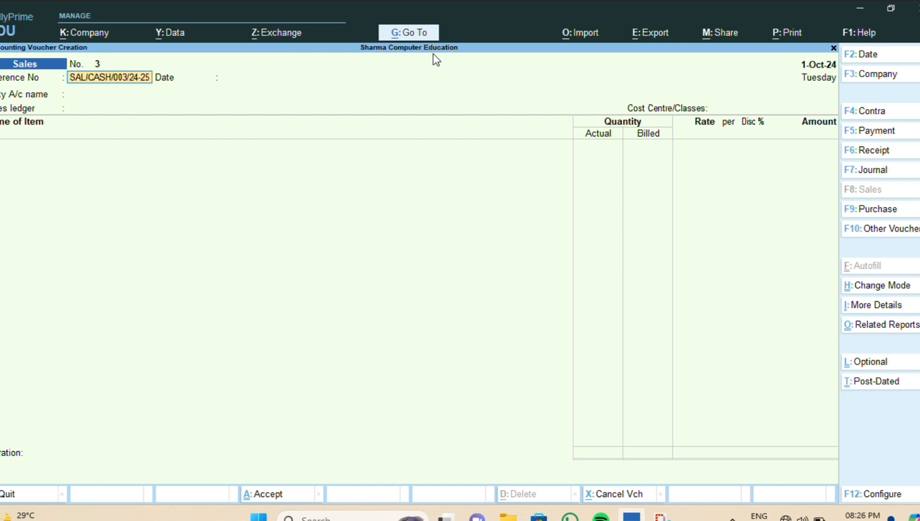
pyautogui.press('Return')
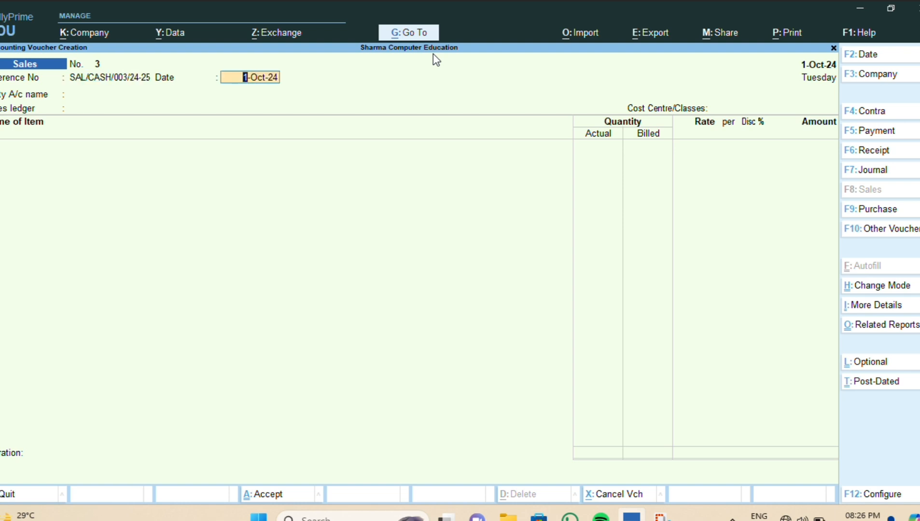
pyautogui.press('Return')
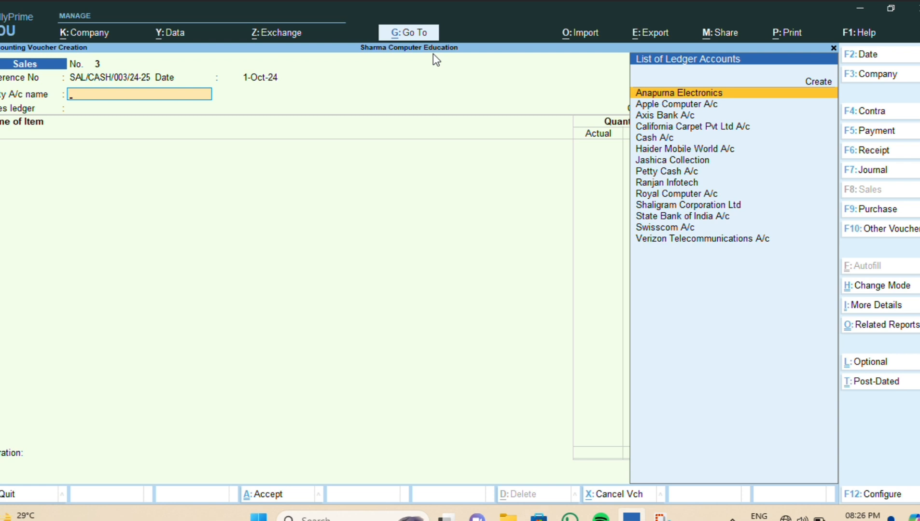
# - Choose Cash A/c as the party with default dispatch and party details, and select Sales A/c as the sales ledger
pyautogui.write('CAS')
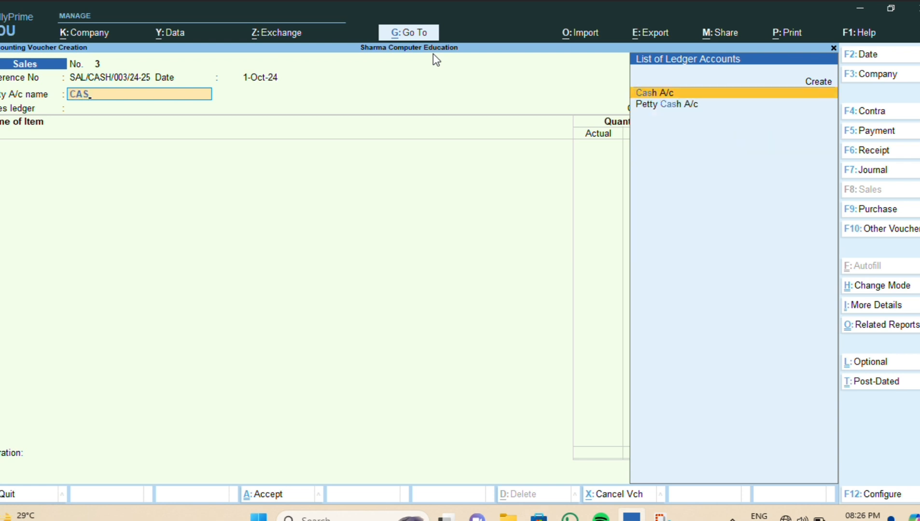
pyautogui.press('Return')
pyautogui.press('Return')
pyautogui.press('Return')
pyautogui.press('Return')
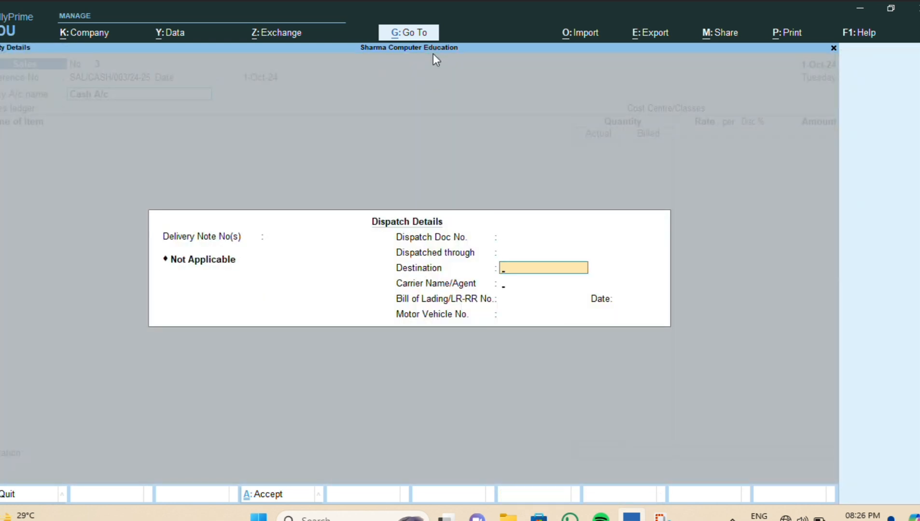
pyautogui.press('Return')
pyautogui.press('Return')
pyautogui.press('Return')
pyautogui.press('Return')
pyautogui.press('Return')
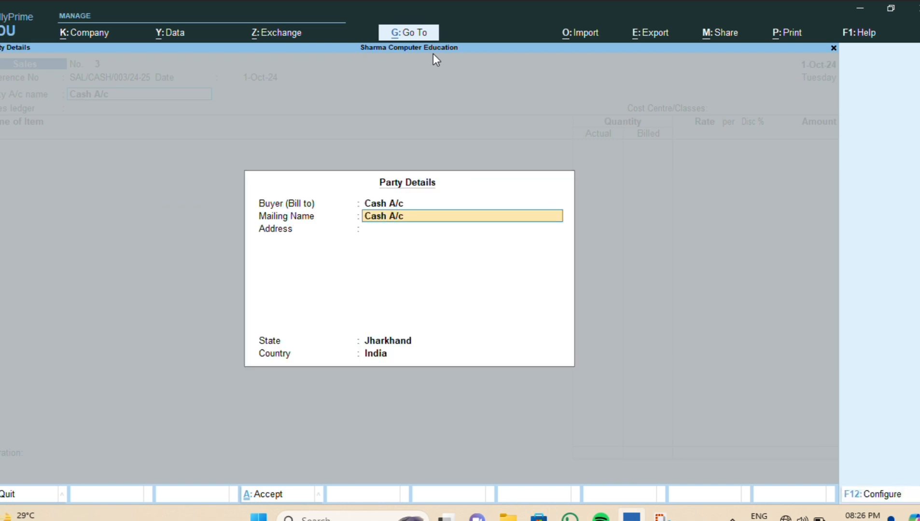
pyautogui.hotkey('ctrl', 'a')
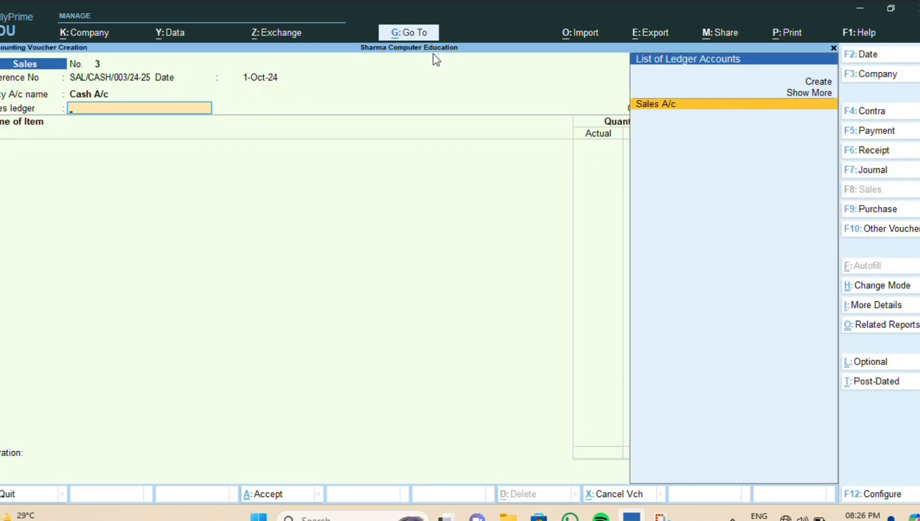
pyautogui.press('Return')
pyautogui.press('Return')
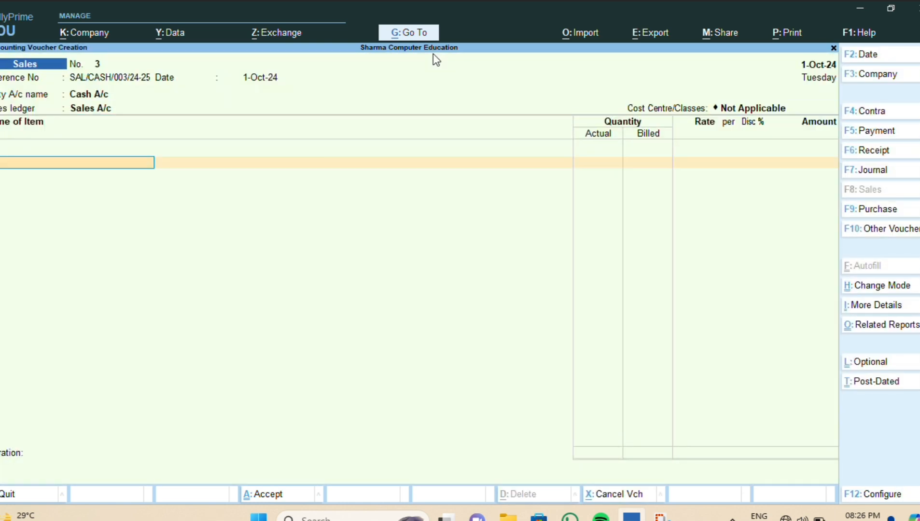
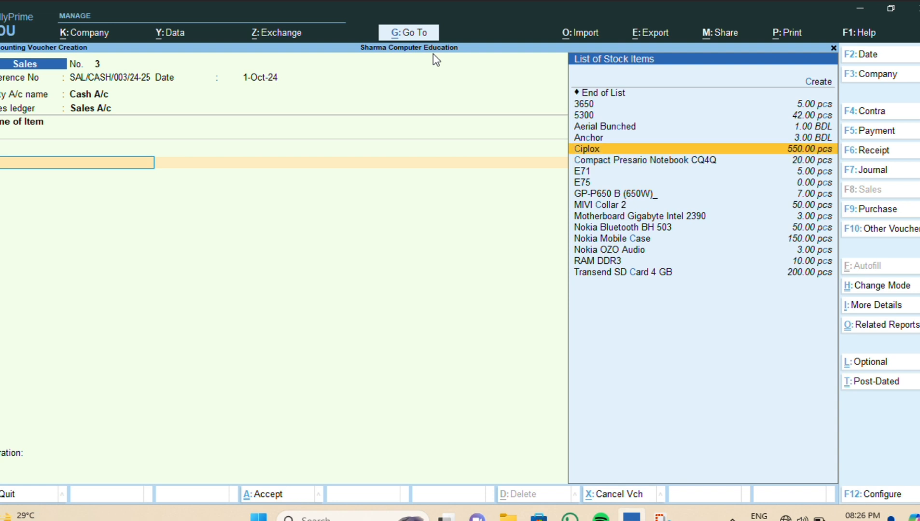
# - Add Ciplox to the sales voucher with tracking and order numbers Not Applicable, godown Lalpur and batch SB81428
pyautogui.press('Return')
pyautogui.press('Return')
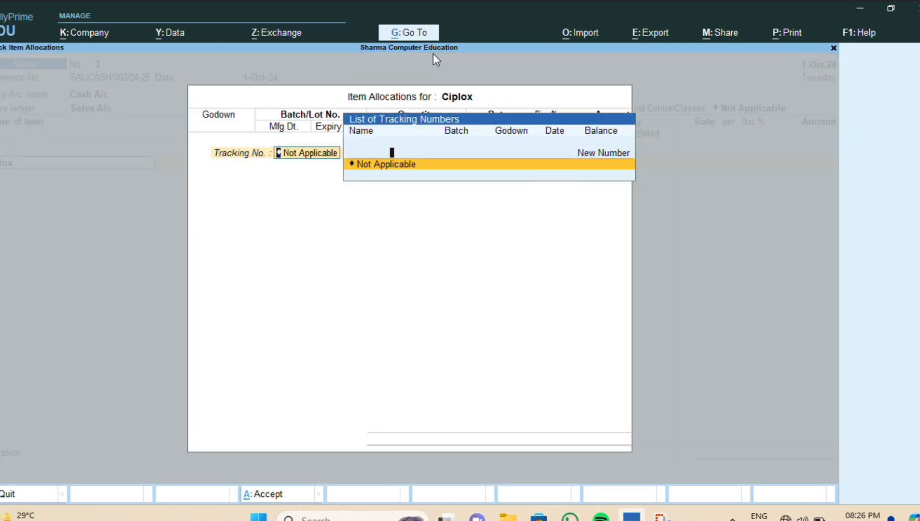
pyautogui.press('Return')
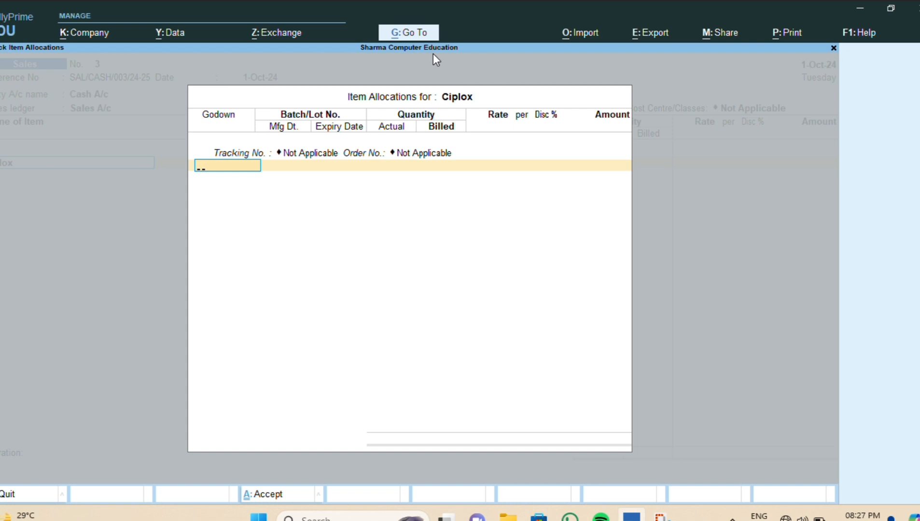
pyautogui.write('L')
pyautogui.press('Return')
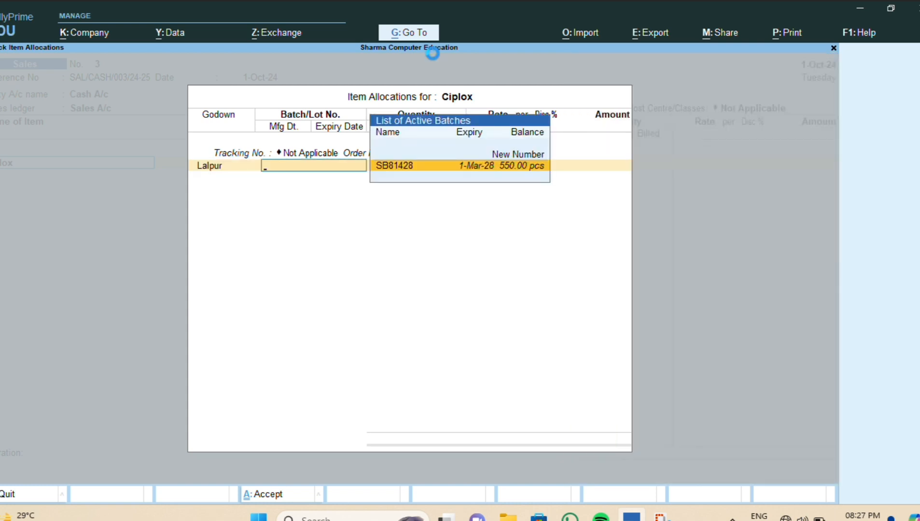
pyautogui.press('Return')
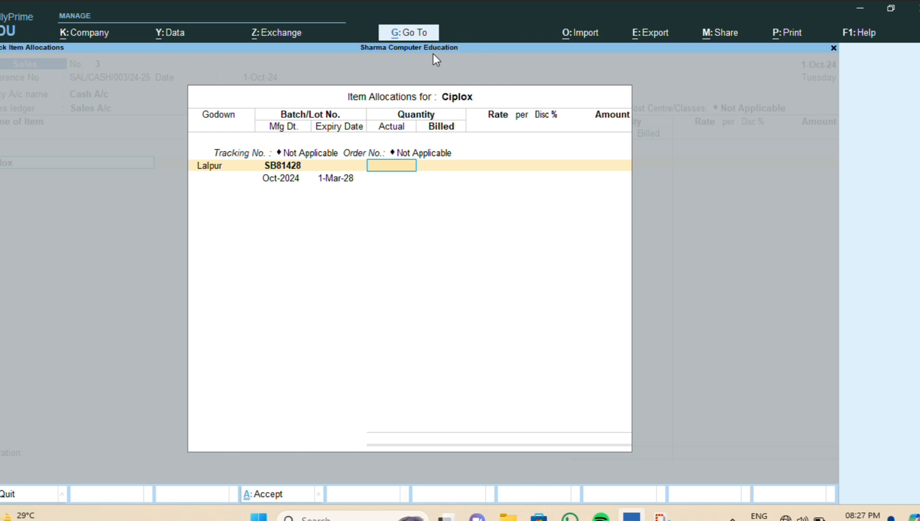
# - Allocate 300 pcs of Ciplox at a rate of 20 per pcs without discount and finish the item allocation
pyautogui.write('300')
pyautogui.press('Return')
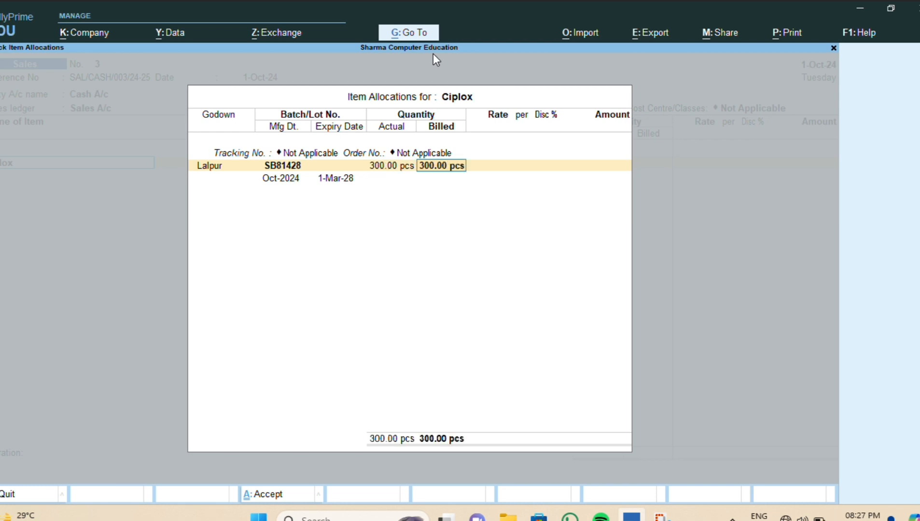
pyautogui.press('Return')
pyautogui.write('20')
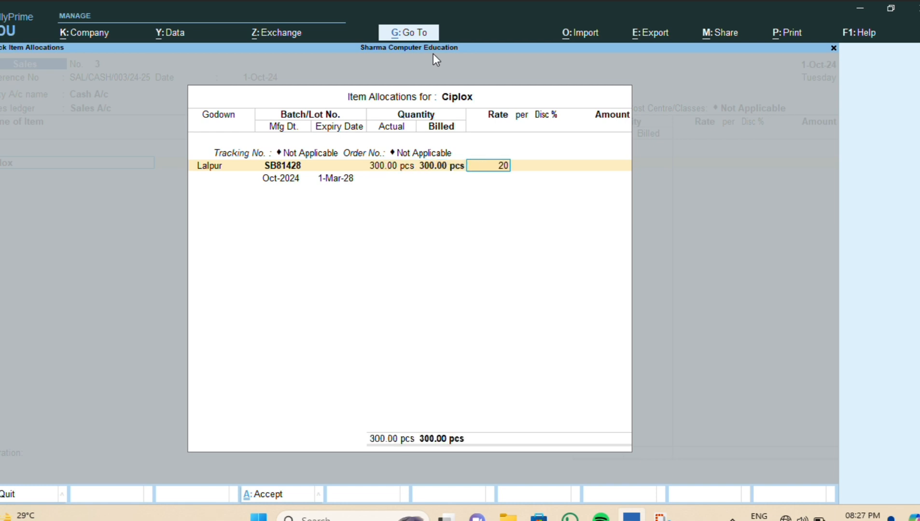
pyautogui.press('Return')
pyautogui.press('Return')
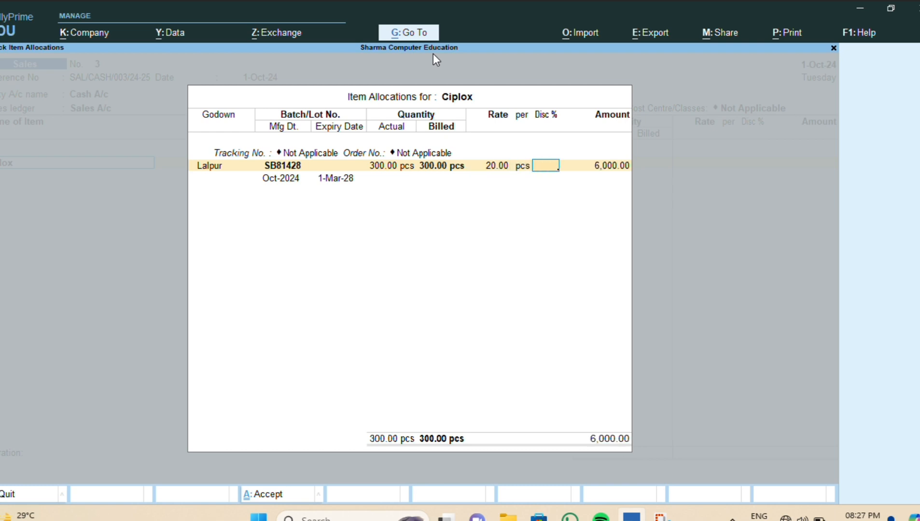
pyautogui.press('Return')
pyautogui.press('Return')
pyautogui.press('Return')
pyautogui.press('Return')
pyautogui.press('Return')
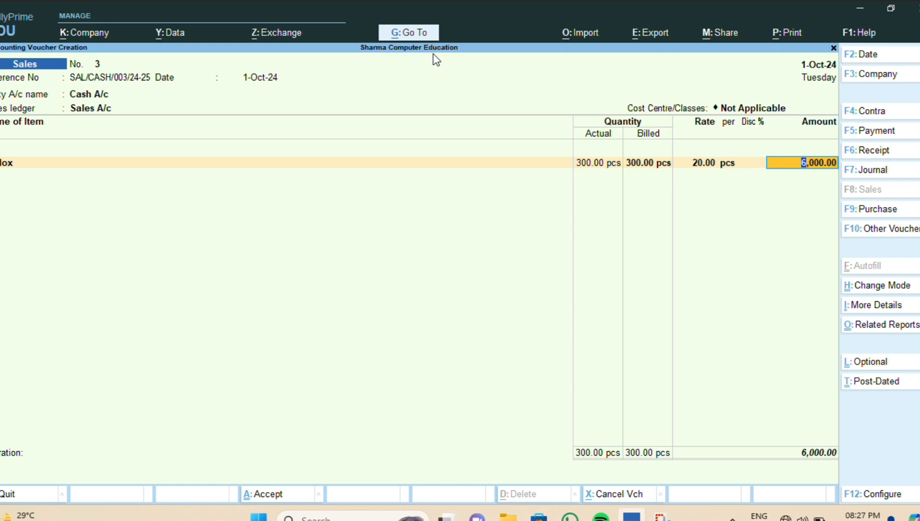
# - End the item list, save the cash sales voucher without narration, and return to the Gateway of Tally
pyautogui.press('Return')
pyautogui.press('Return')
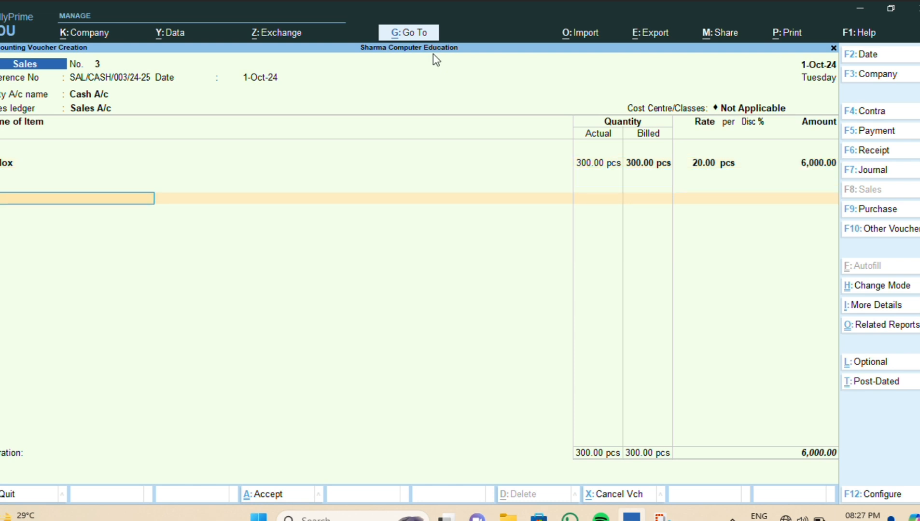
pyautogui.press('Return')
pyautogui.press('Return')
pyautogui.press('y')
pyautogui.press('Escape')
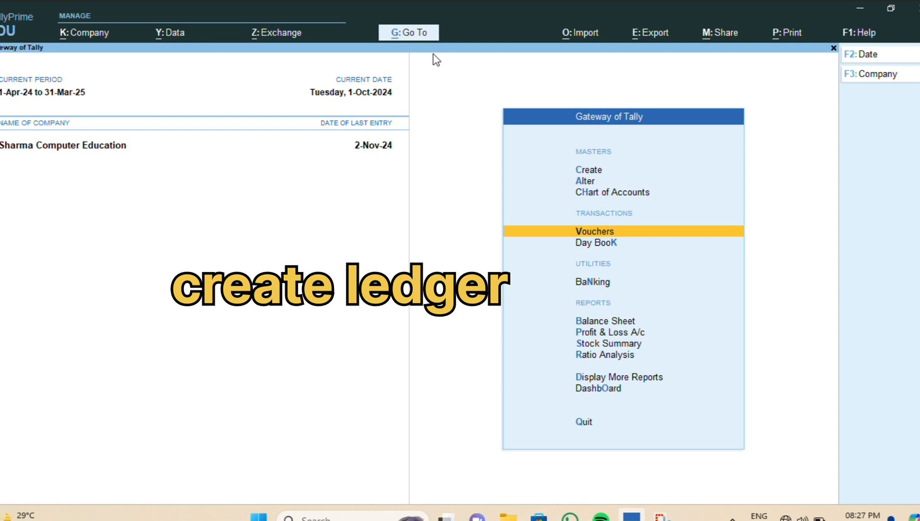
# - Start a new ledger named Telstra Communication under the Sundry Creditors group
pyautogui.press('Up')
pyautogui.press('Up')
pyautogui.press('Up')
pyautogui.press('Return')
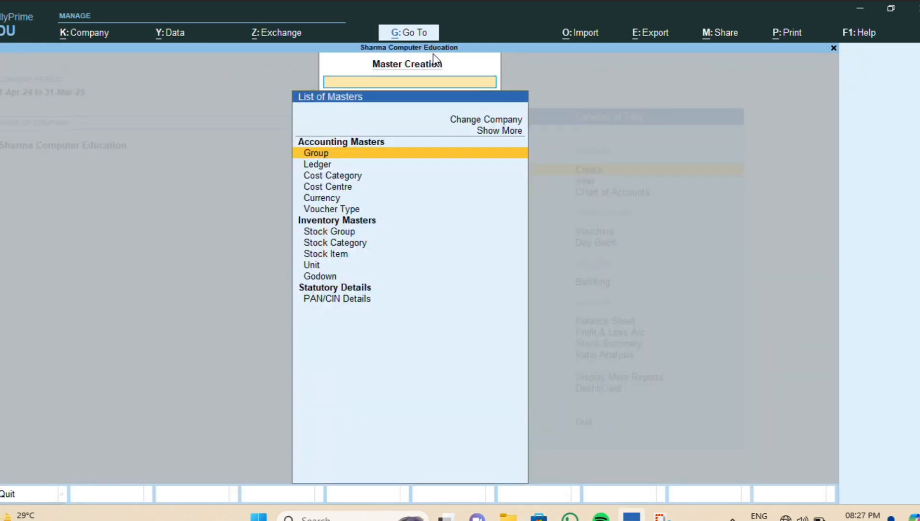
pyautogui.press('Down')
pyautogui.press('Return')
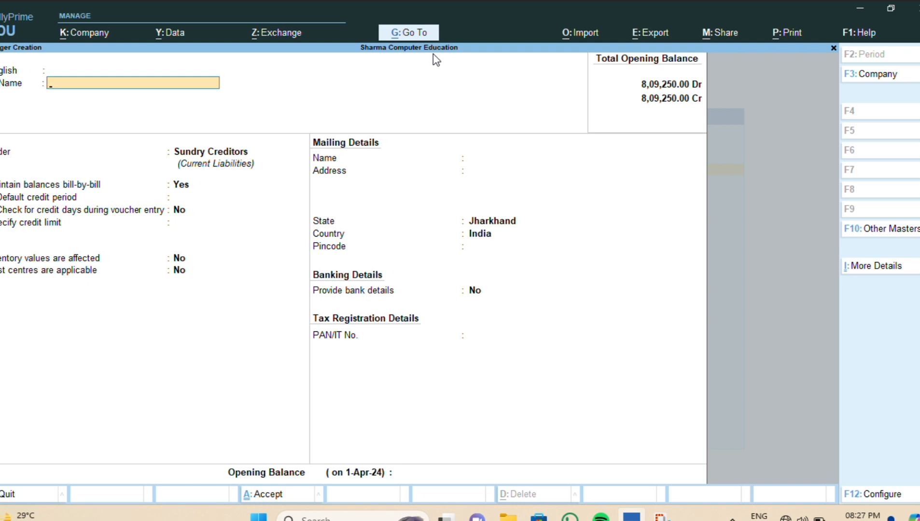
pyautogui.write('Telstra Communication')
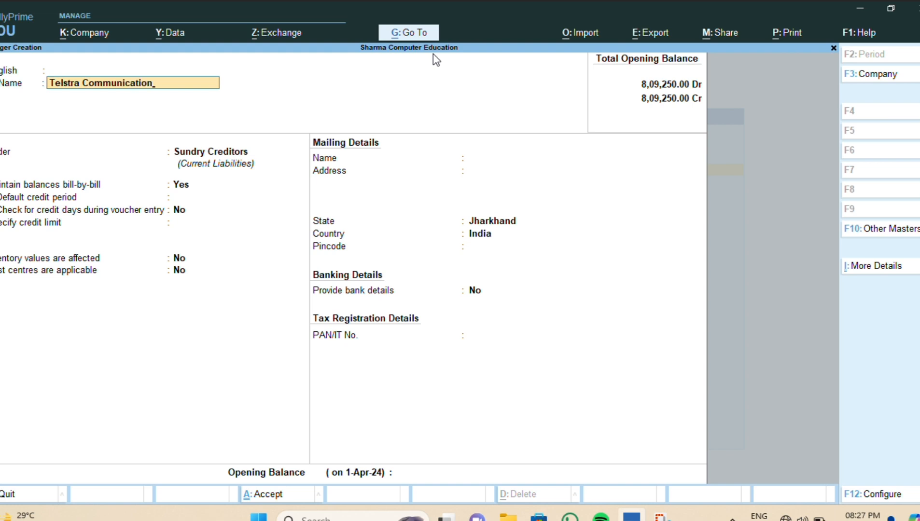
pyautogui.press('Return')
pyautogui.press('Return')
pyautogui.press('Return')
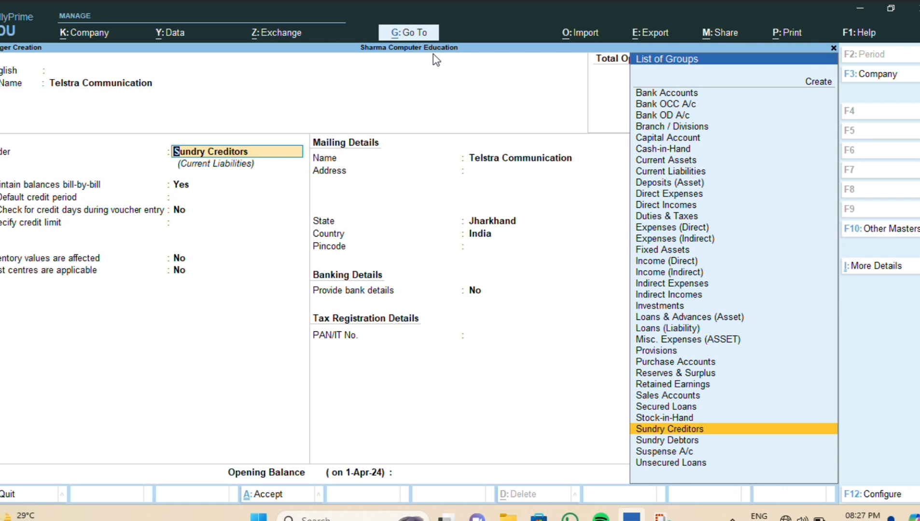
pyautogui.write('Su')
pyautogui.press('Return')
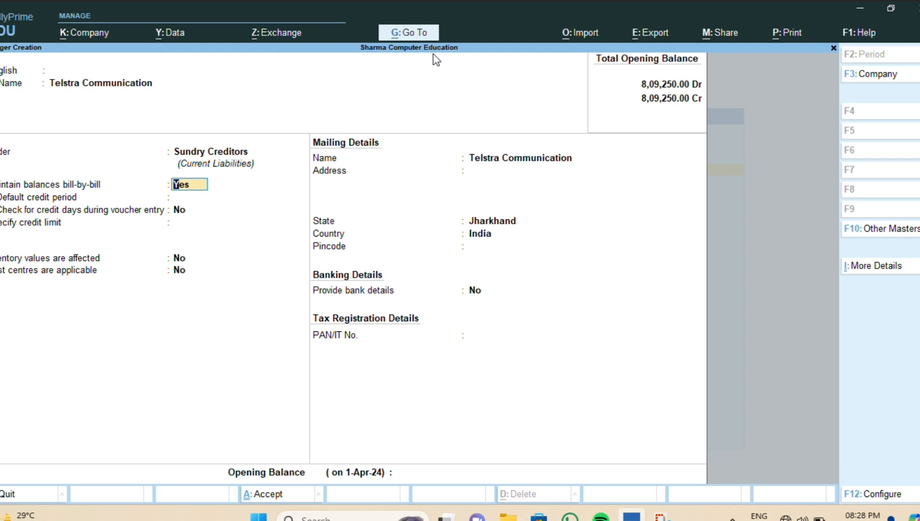
# - Keep the ledger's remaining default details, save it, and return to the Gateway of Tally
pyautogui.press('Return')
pyautogui.press('Return')
pyautogui.press('Return')
pyautogui.press('Return')
pyautogui.press('Return')
pyautogui.press('Return')
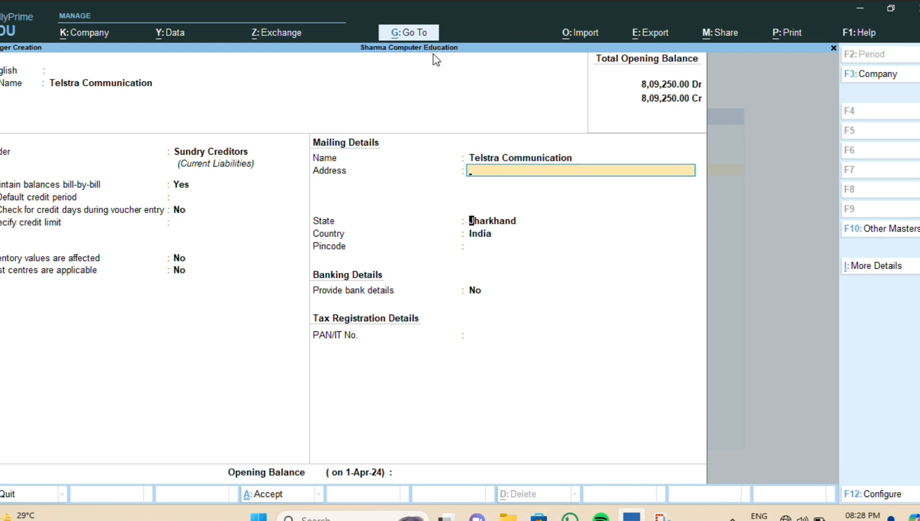
pyautogui.press('Return')
pyautogui.press('Return')
pyautogui.press('Return')
pyautogui.press('Return')
pyautogui.press('Return')
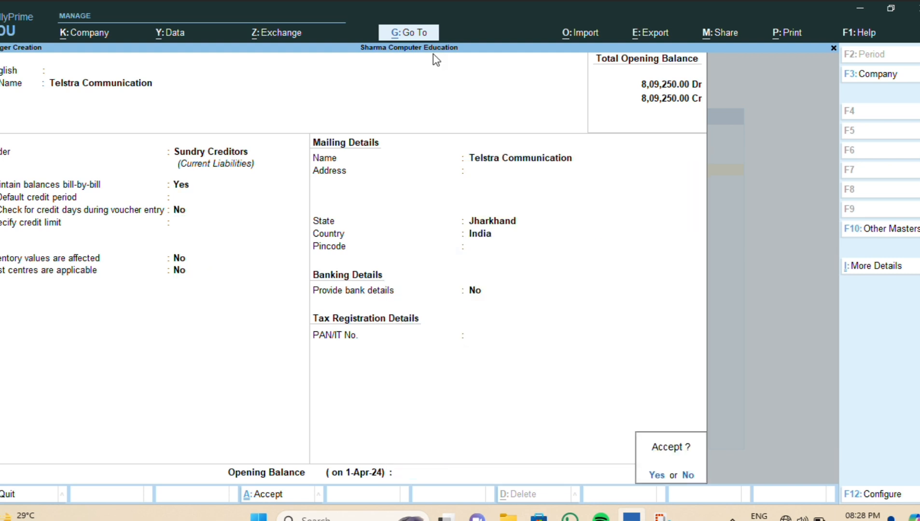
pyautogui.press('Return')
pyautogui.write('``')
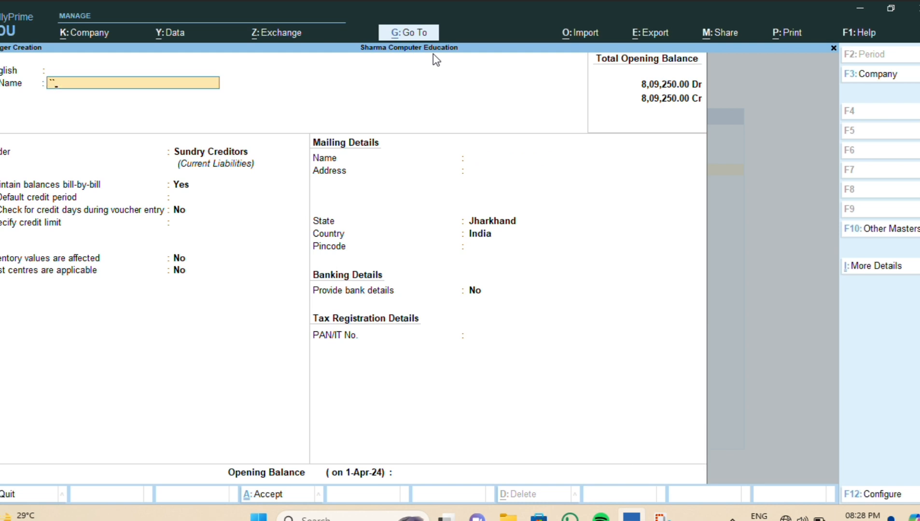
pyautogui.press('Escape')
pyautogui.press('y')
pyautogui.press('Escape')
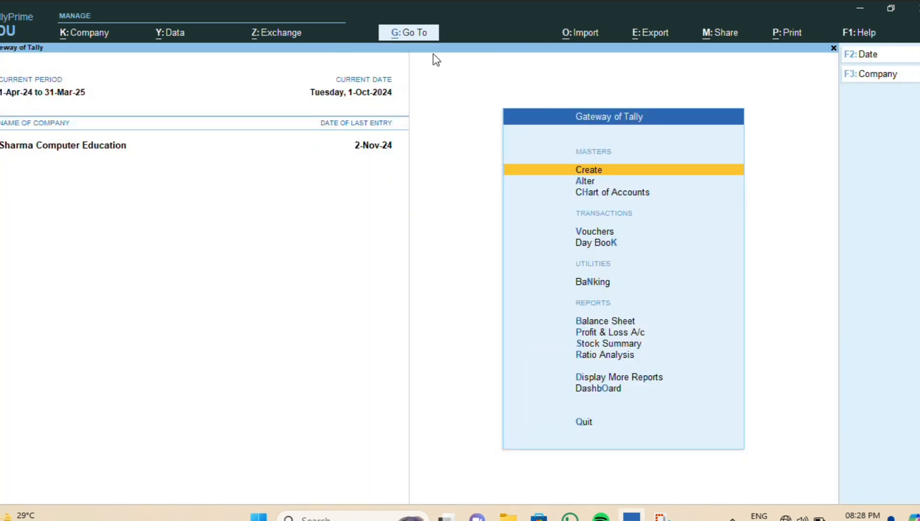
# - Start a new sales voucher and open the Sales voucher type for alteration
pyautogui.press('Down')
pyautogui.press('Down')
pyautogui.press('Down')
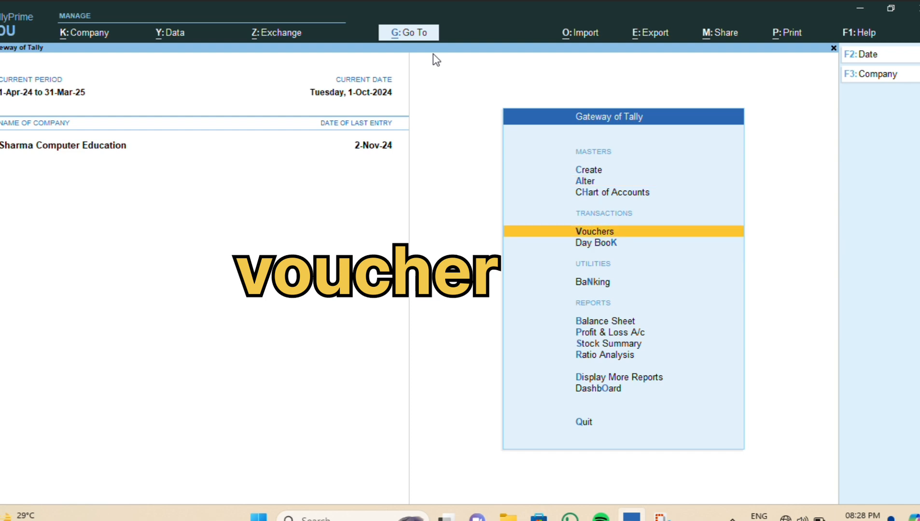
pyautogui.press('Return')
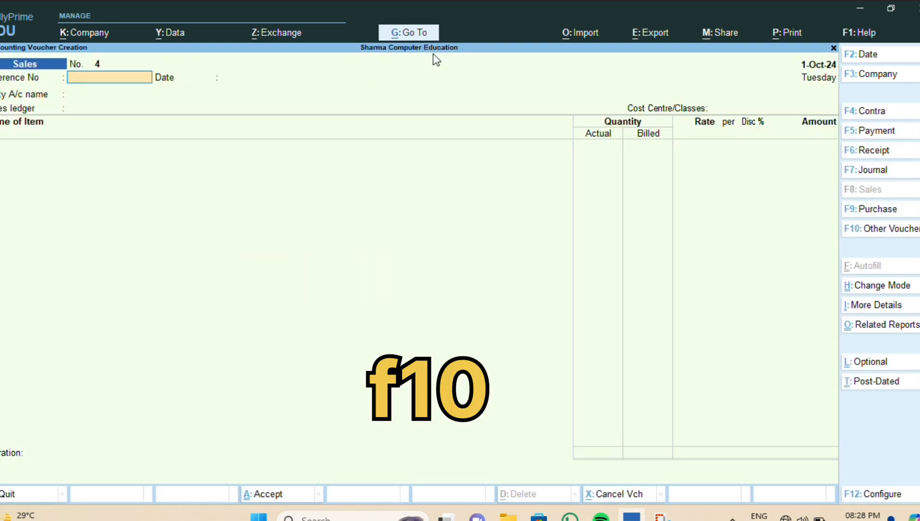
pyautogui.press('F10')
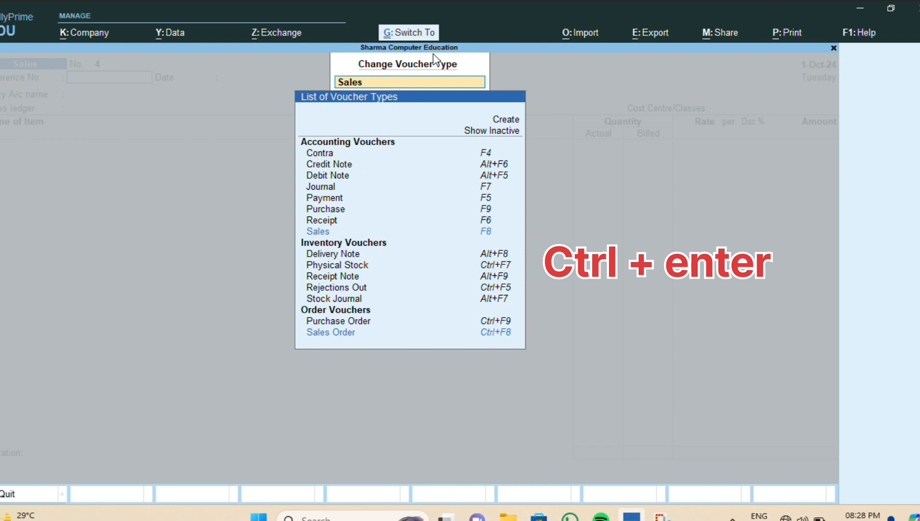
pyautogui.hotkey('ctrl', 'Return')
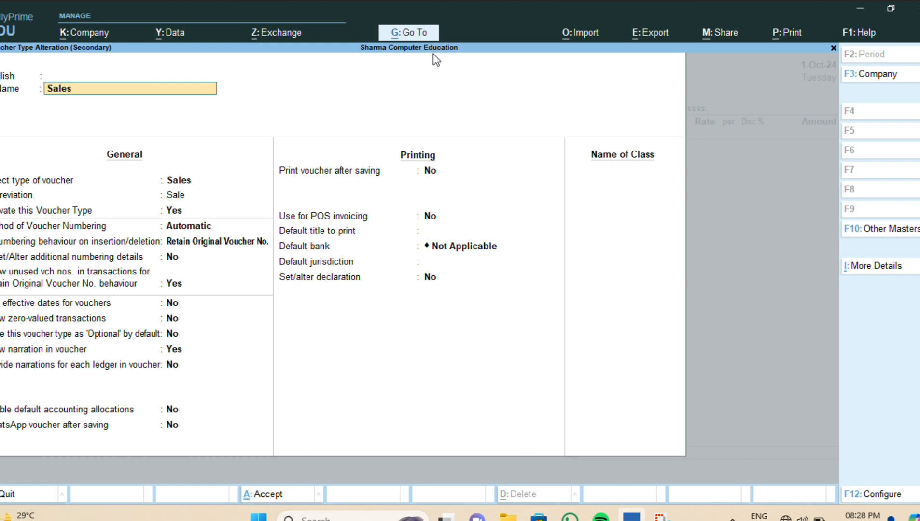
# - Allow zero-valued transactions for the Sales voucher type
pyautogui.press('Return')
pyautogui.press('Return')
pyautogui.press('Return')
pyautogui.press('Return')
pyautogui.press('Return')
pyautogui.press('Return')
pyautogui.press('Return')
pyautogui.press('Return')
pyautogui.press('Return')
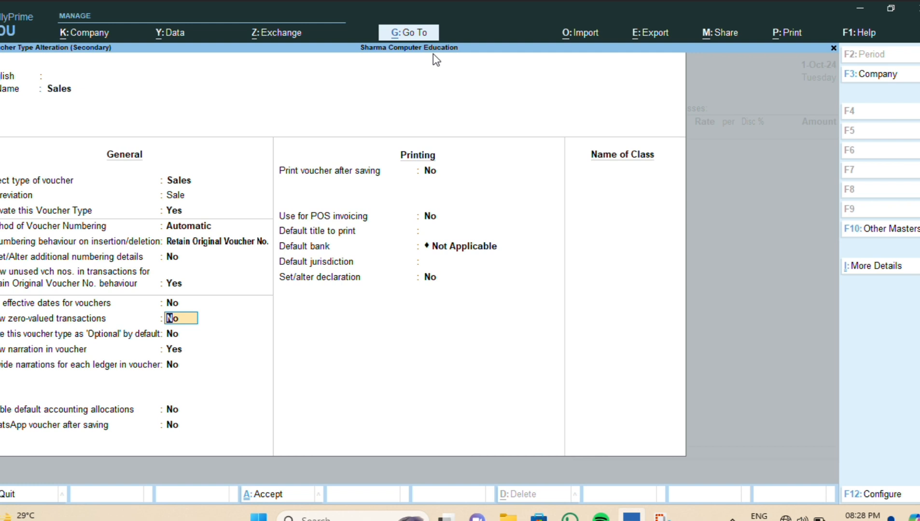
pyautogui.press('y')
# - Keep the other Sales voucher type settings, save the alteration, and return to the sales voucher
pyautogui.press('Return')
pyautogui.press('Return')
pyautogui.press('Return')
pyautogui.press('Return')
pyautogui.press('Return')
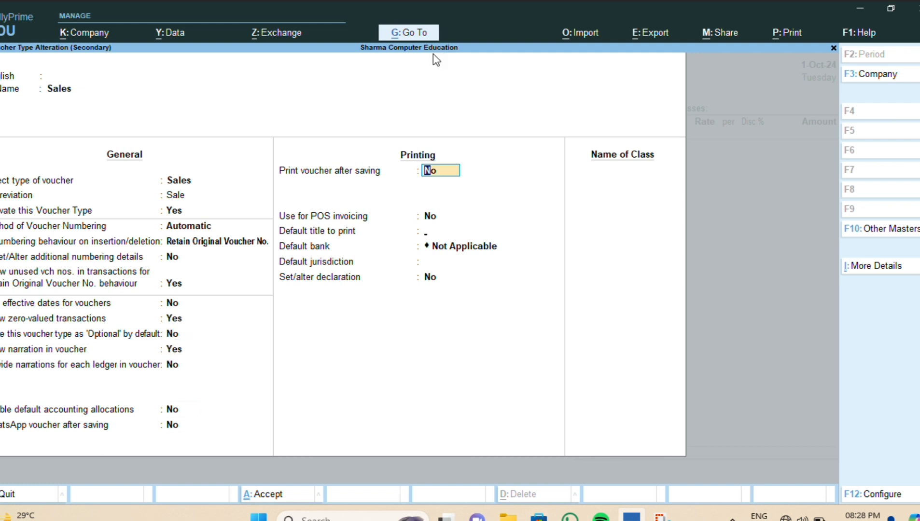
pyautogui.press('Return')
pyautogui.press('Return')
pyautogui.press('Return')
pyautogui.press('Return')
pyautogui.press('Return')
pyautogui.press('Return')
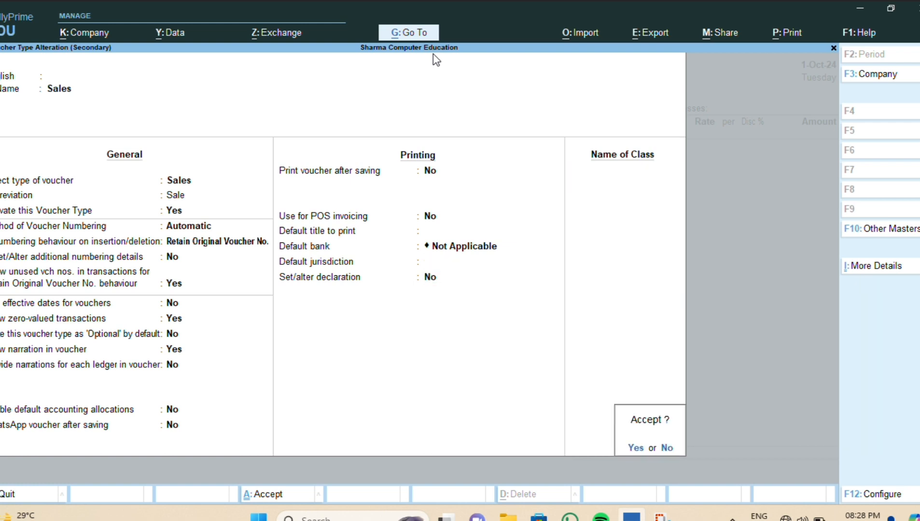
pyautogui.press('Return')
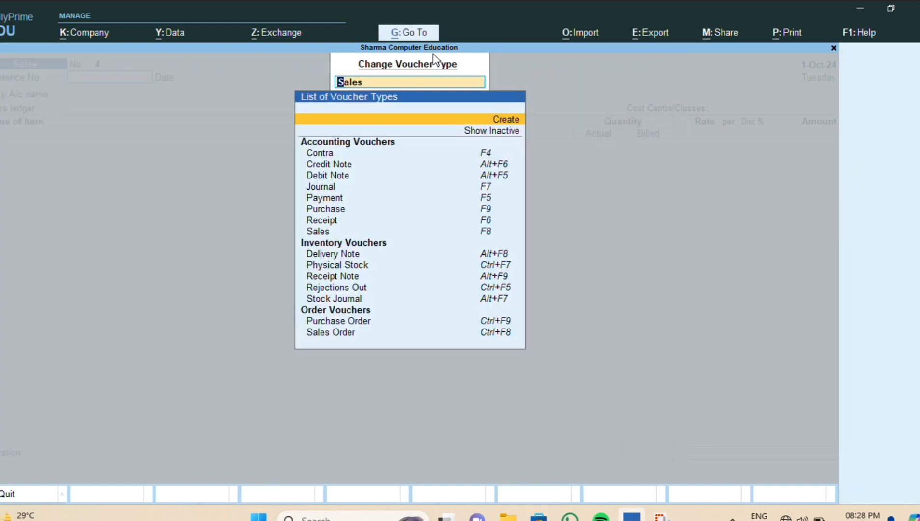
pyautogui.press('Escape')
pyautogui.press('Escape')
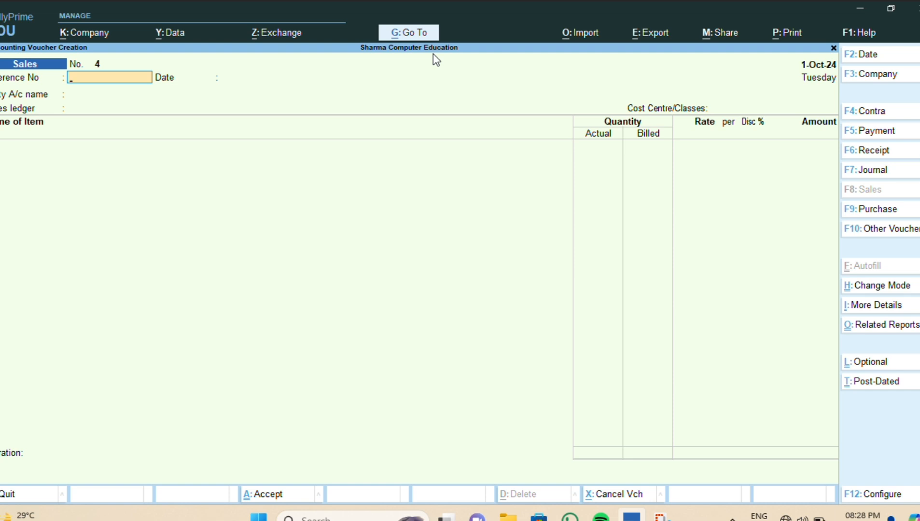
# - Enter the sales reference number SAL/TC/004/24-25, set the voucher date to 01-10, and keep the reference date 1-Oct-24
pyautogui.write('SAL/TC/004/24-25')
pyautogui.press('Return')
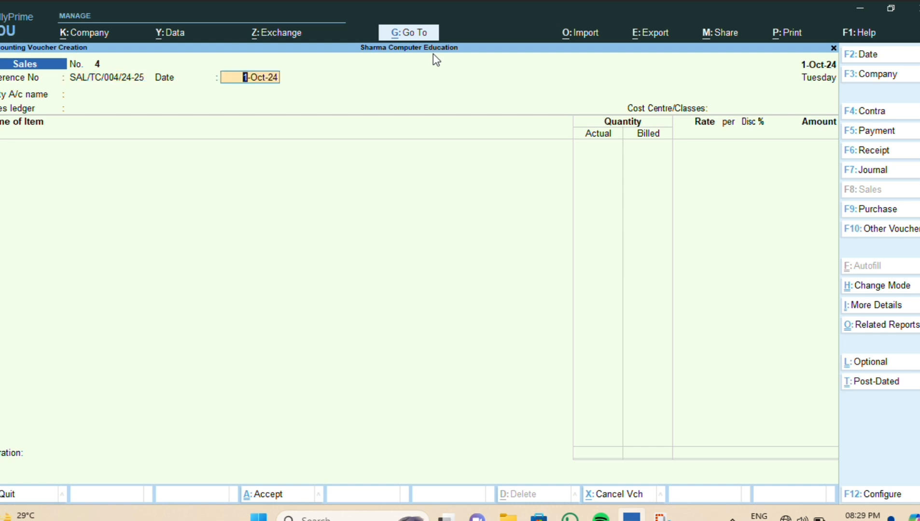
pyautogui.press('F2')
pyautogui.write('01-10')
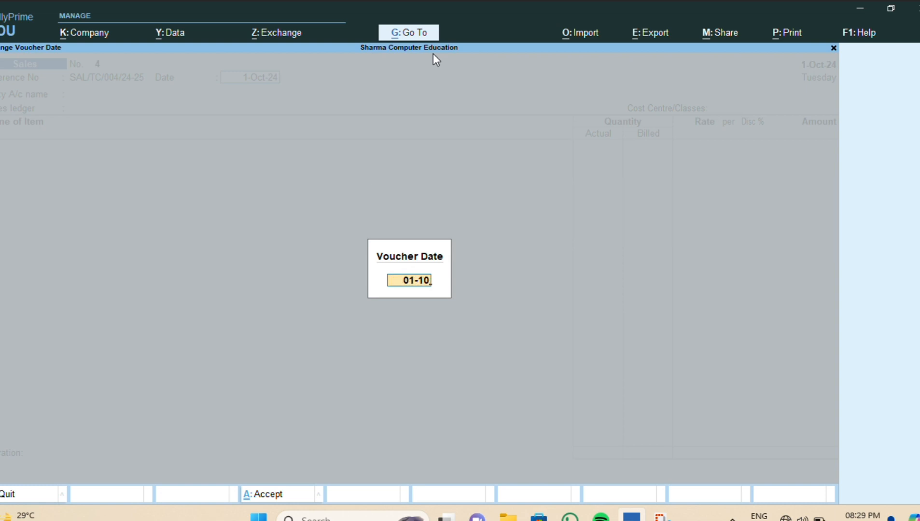
pyautogui.press('Return')
pyautogui.press('Return')
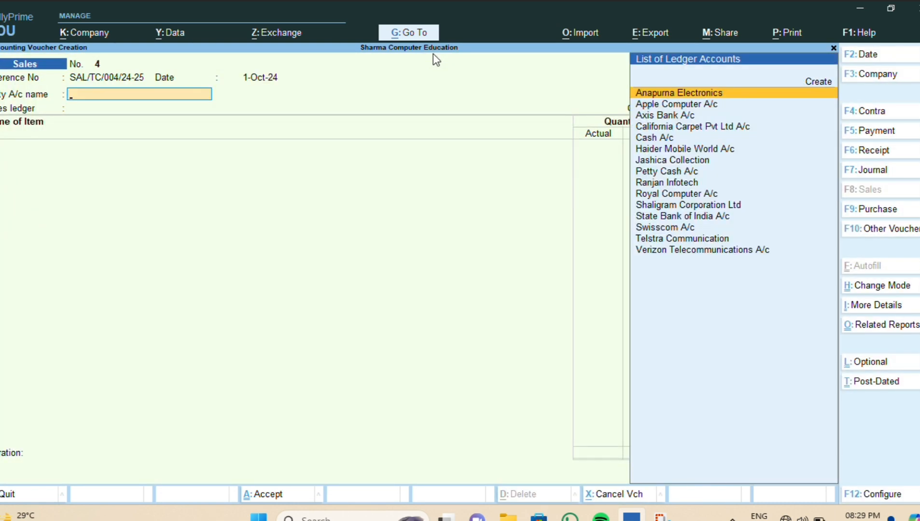
# - Choose Telstra Communication as the party with default dispatch and party details
pyautogui.write('TE')
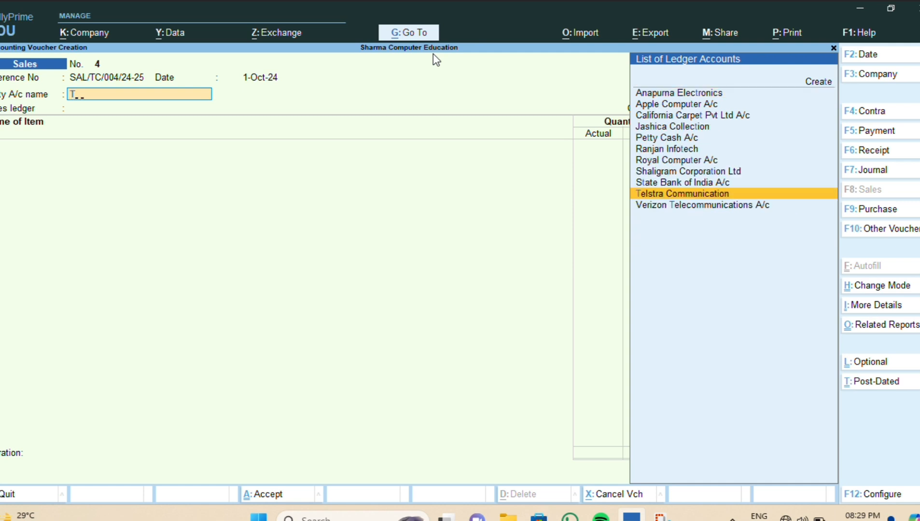
pyautogui.press('Return')
pyautogui.press('Return')
pyautogui.press('Return')
pyautogui.press('Return')
pyautogui.press('Return')
pyautogui.press('Return')
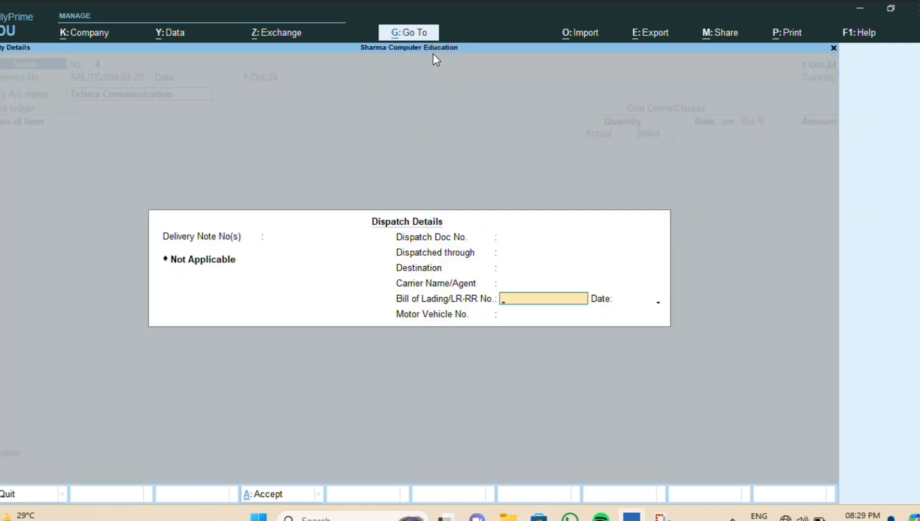
pyautogui.press('Return')
pyautogui.press('Return')
pyautogui.press('Return')
pyautogui.press('Return')
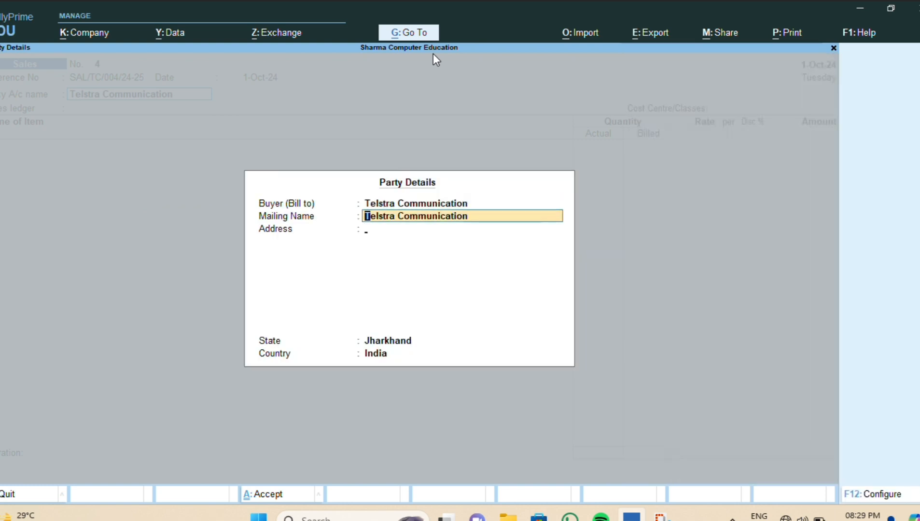
pyautogui.press('Return')
pyautogui.press('Return')
pyautogui.press('Return')
pyautogui.press('Return')
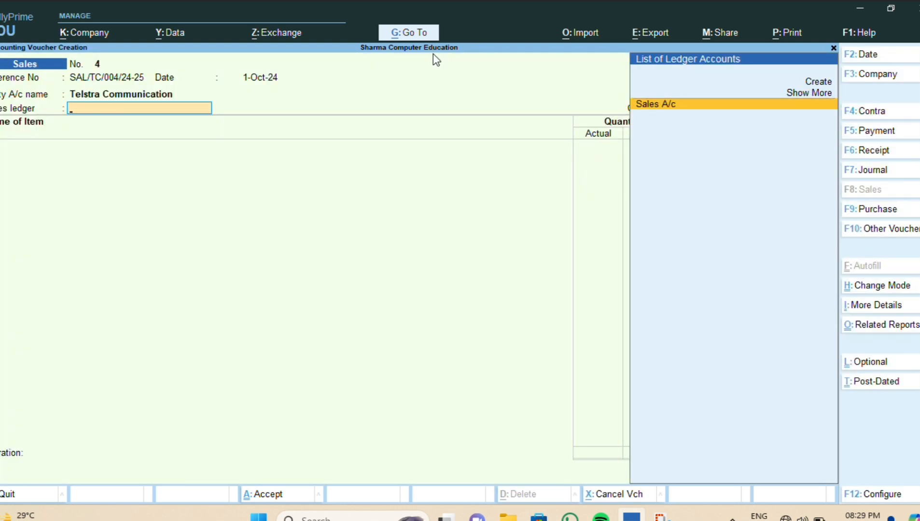
# - Book the sale to Sales A/c with the cost centre class not applicable, and choose Insulated as the first item
pyautogui.press('Return')
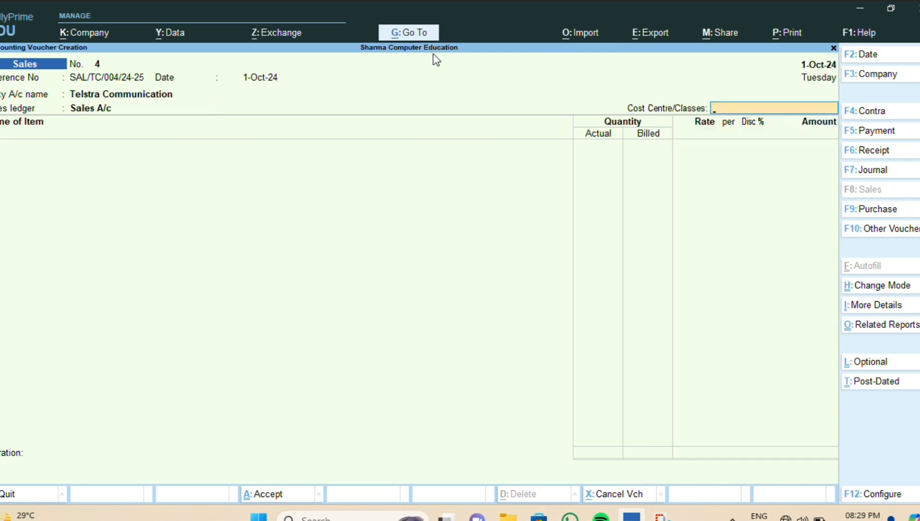
pyautogui.press('Return')
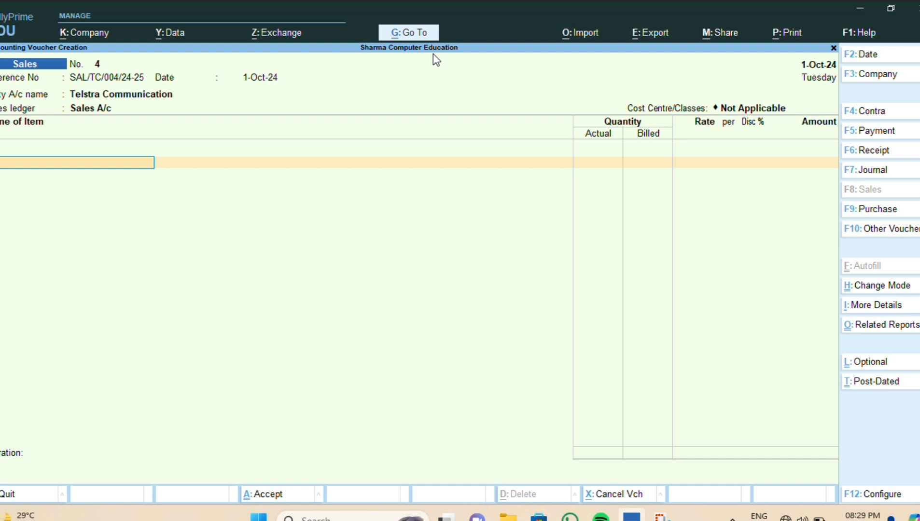
pyautogui.press('space')
pyautogui.write('in')
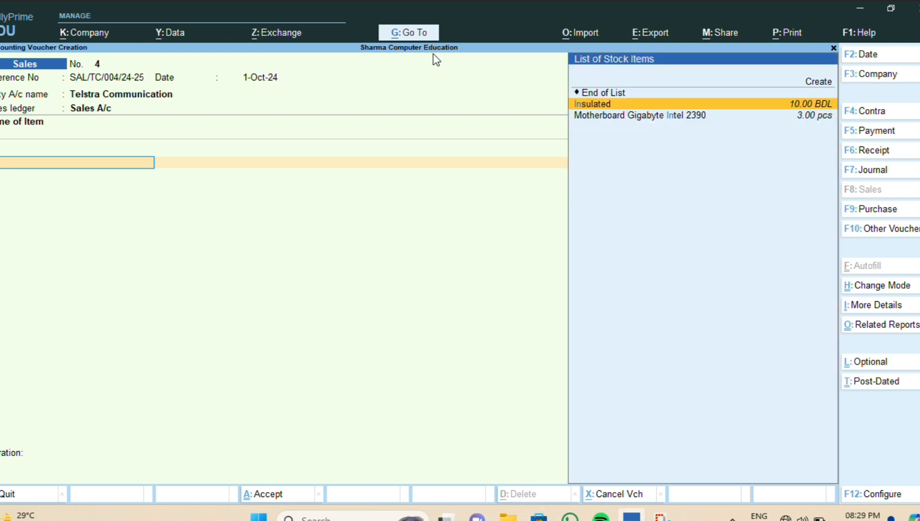
pyautogui.press('Return')
# - Allocate 2 BDL of Insulated, actual and billed, from the Namkum godown with tracking and order numbers not applicable
pyautogui.press('Return')
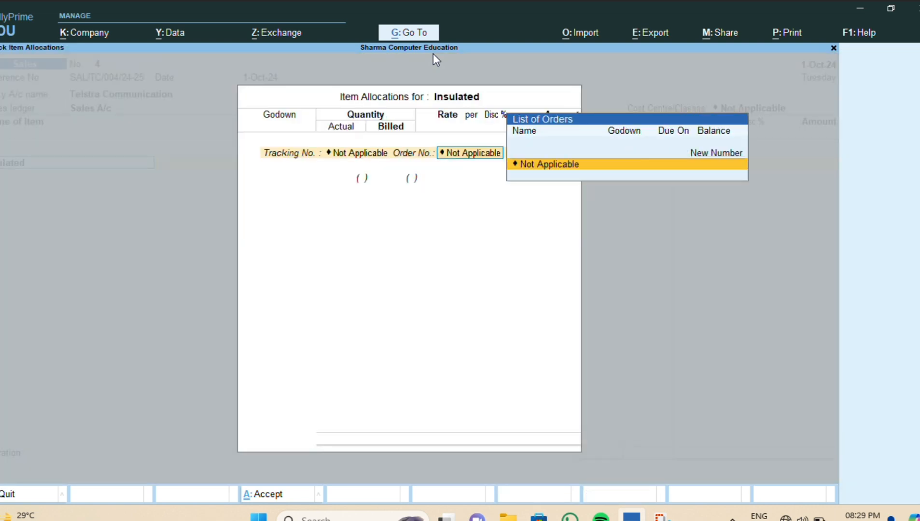
pyautogui.press('Return')
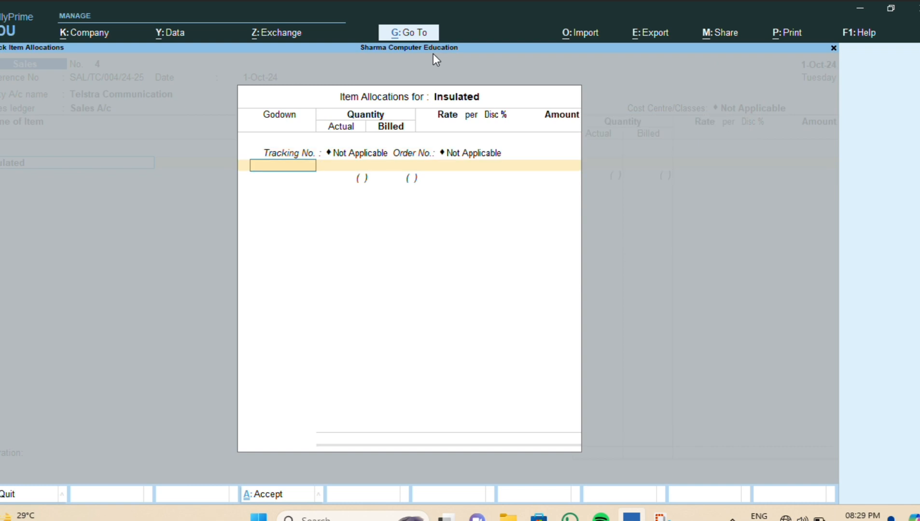
pyautogui.write('N')
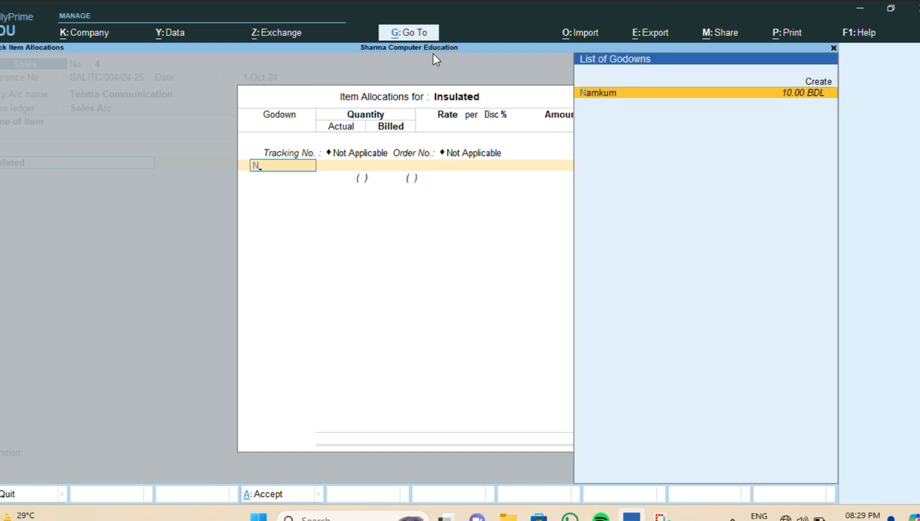
pyautogui.press('Return')
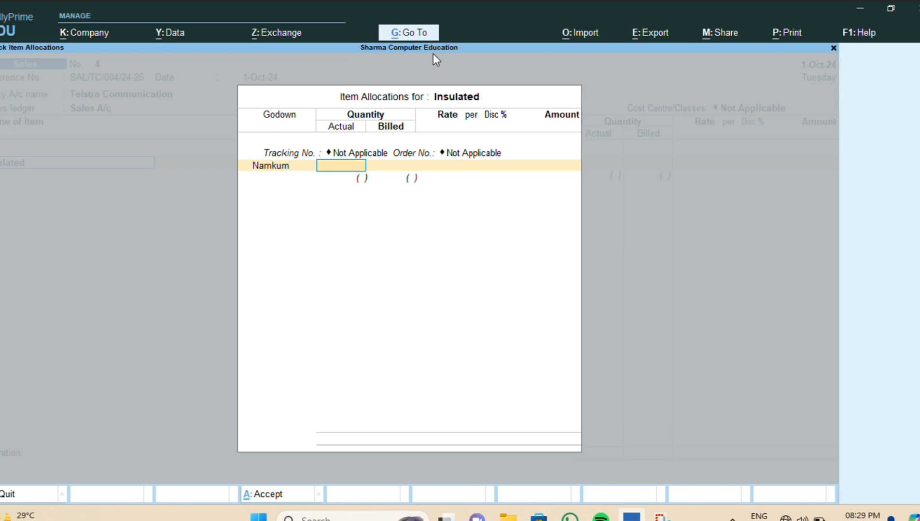
pyautogui.write('2')
pyautogui.press('Return')
pyautogui.press('Return')
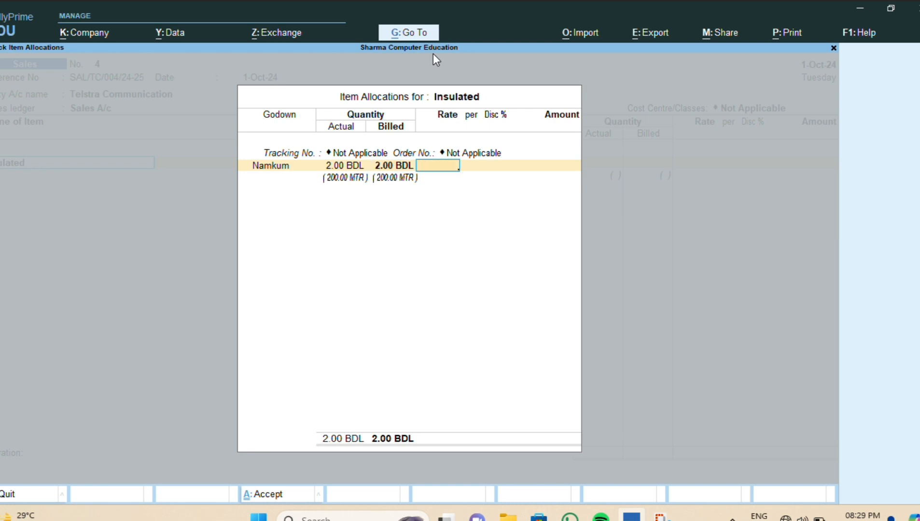
# - Set the Insulated rate to 1,100 per BDL without a discount and complete its item line
pyautogui.write('1100')
pyautogui.press('Return')
pyautogui.press('Return')
pyautogui.press('Return')
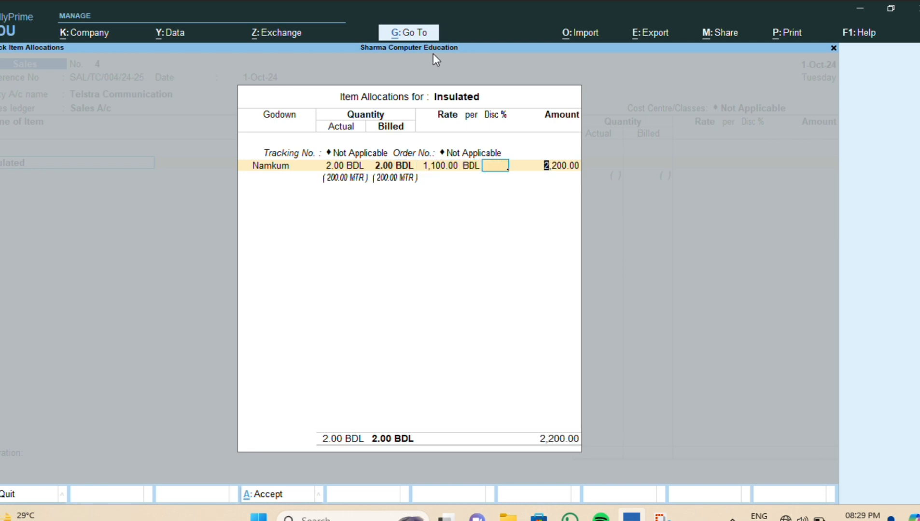
pyautogui.press('Return')
pyautogui.press('Return')
pyautogui.press('Return')
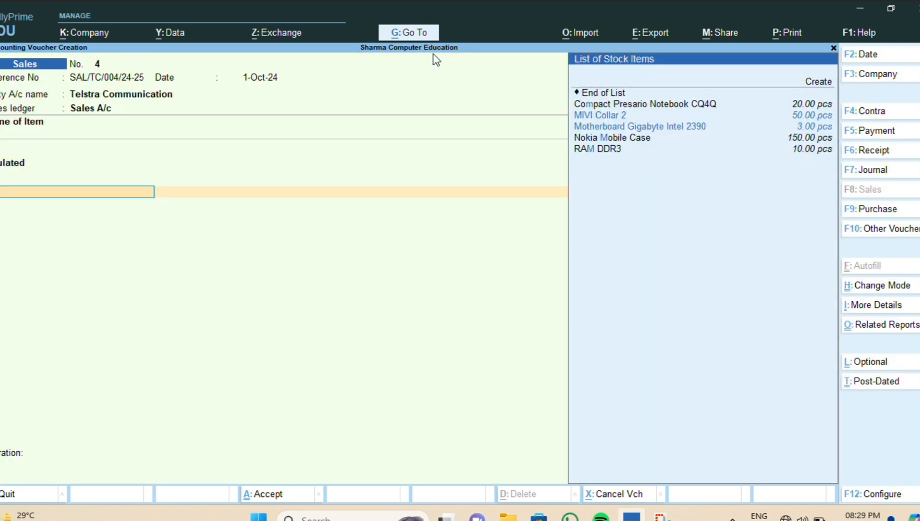
# - Add MIVI Collar 2 as the second item from the Lalpur godown, with tracking and order numbers not applicable
pyautogui.write('mi')
pyautogui.press('Return')
pyautogui.press('Return')
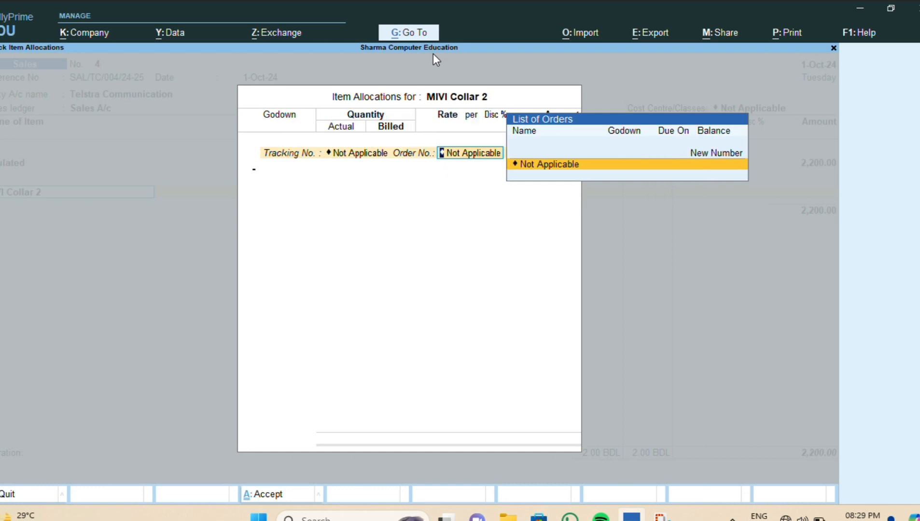
pyautogui.press('Return')
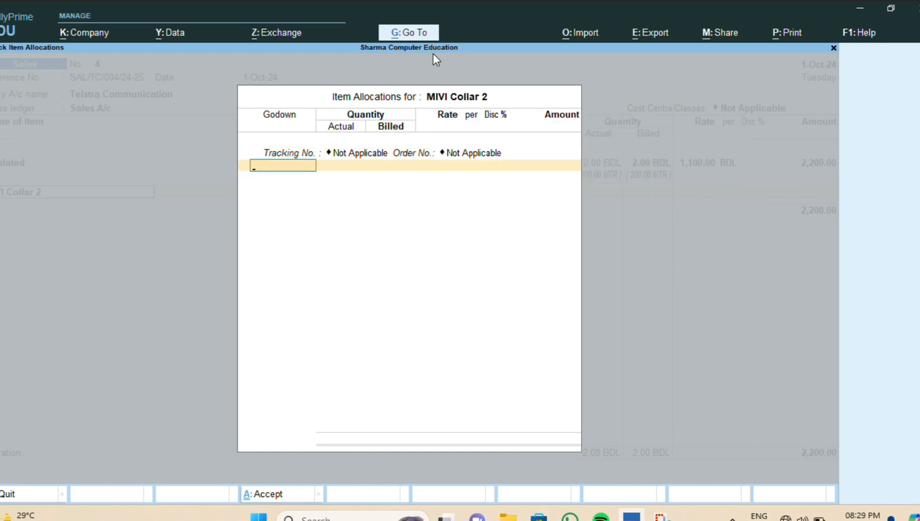
pyautogui.write('L')
pyautogui.press('Return')
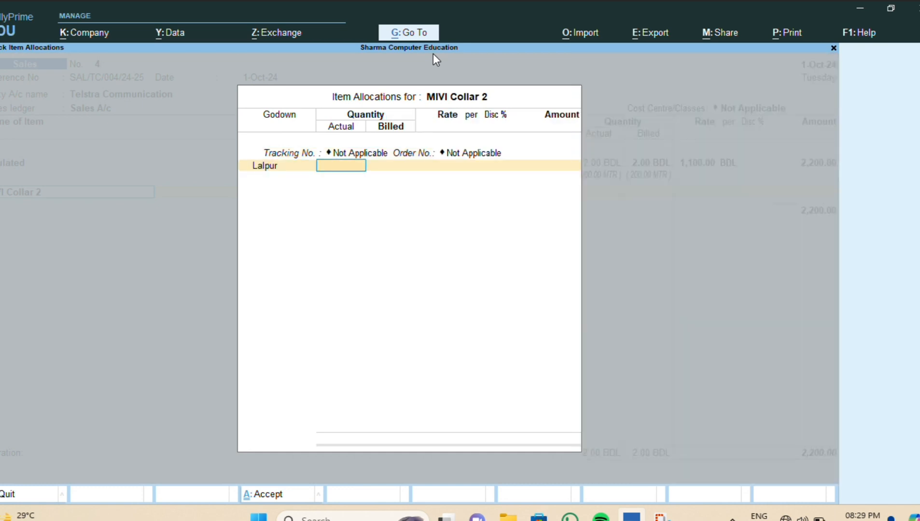
# - Enter 1 pcs of MIVI Collar 2, actual and billed, at a rate of 1,000 per pcs without a discount
pyautogui.write('1')
pyautogui.press('Return')
pyautogui.press('Return')
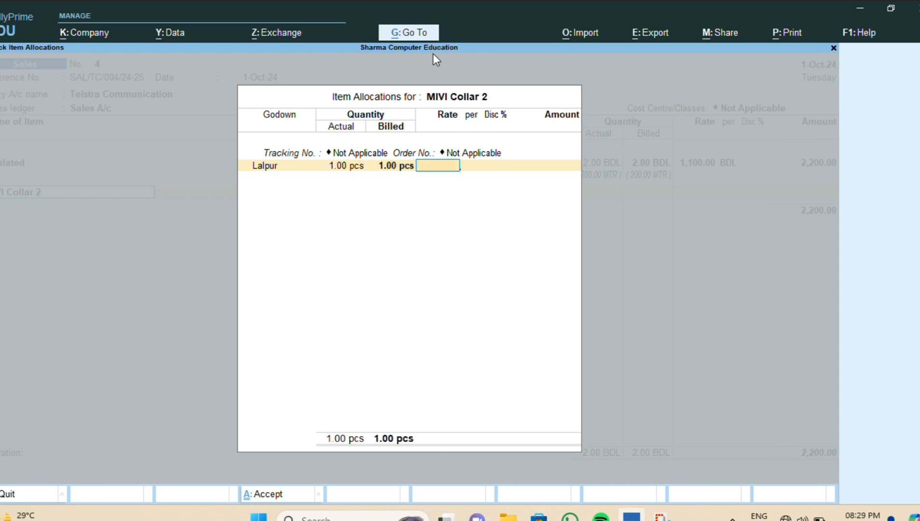
pyautogui.write('1,000')
pyautogui.press('Return')
pyautogui.press('Return')
pyautogui.press('Return')
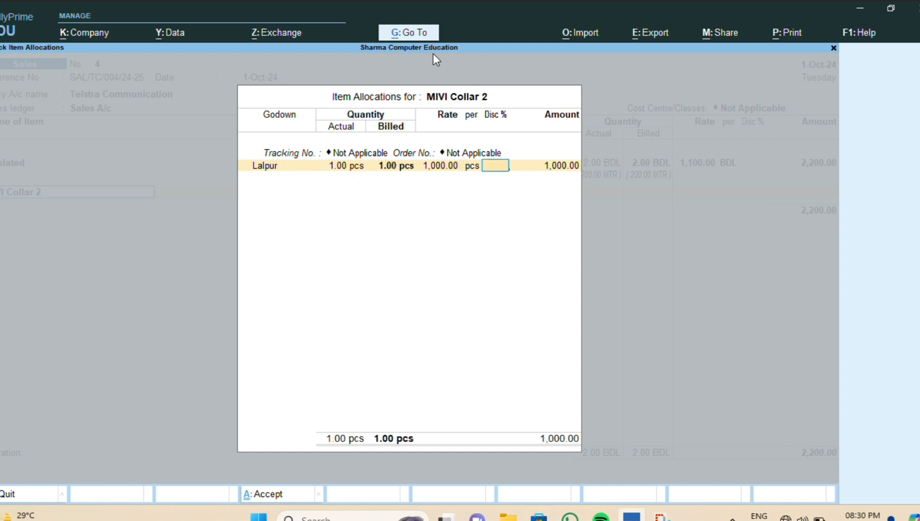
pyautogui.press('Return')
pyautogui.press('Return')
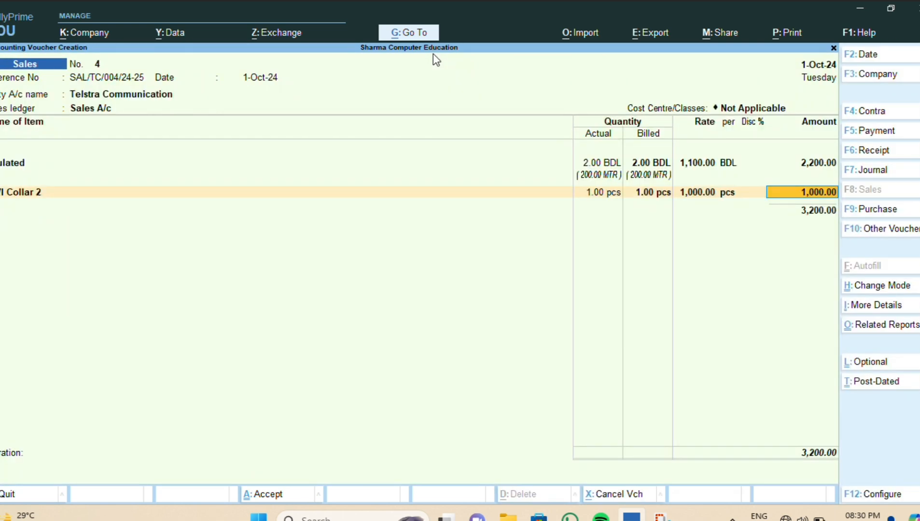
pyautogui.press('Return')
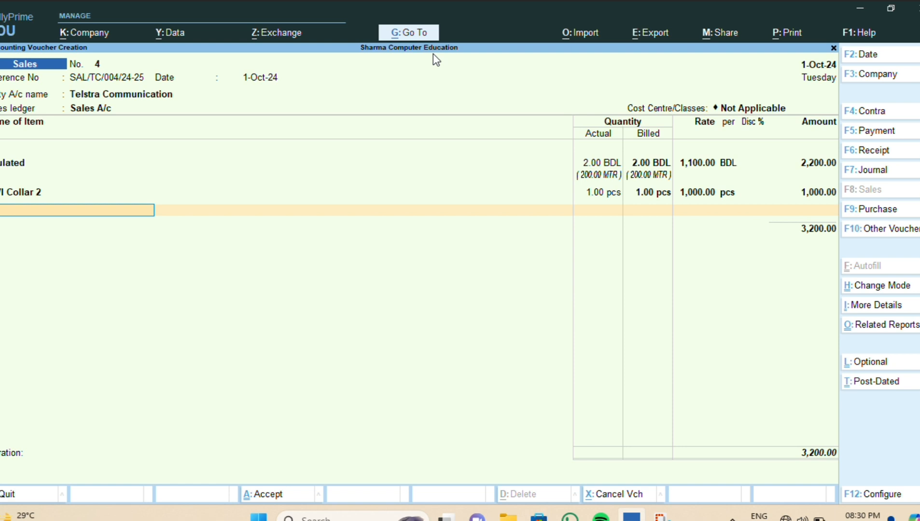
# - Add Nokia Mobile Case as the third item from the Lalpur godown, with tracking and order numbers not applicable
pyautogui.write('no')
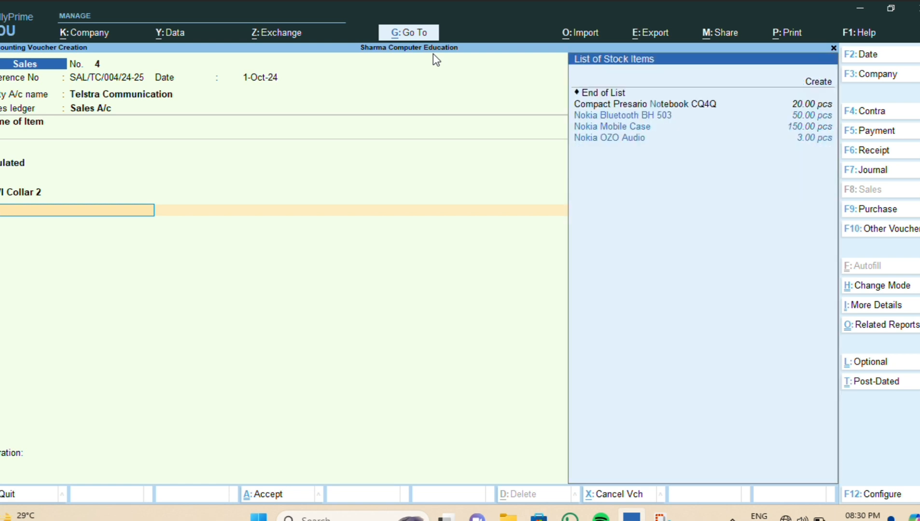
pyautogui.write('k')
pyautogui.press('Down')
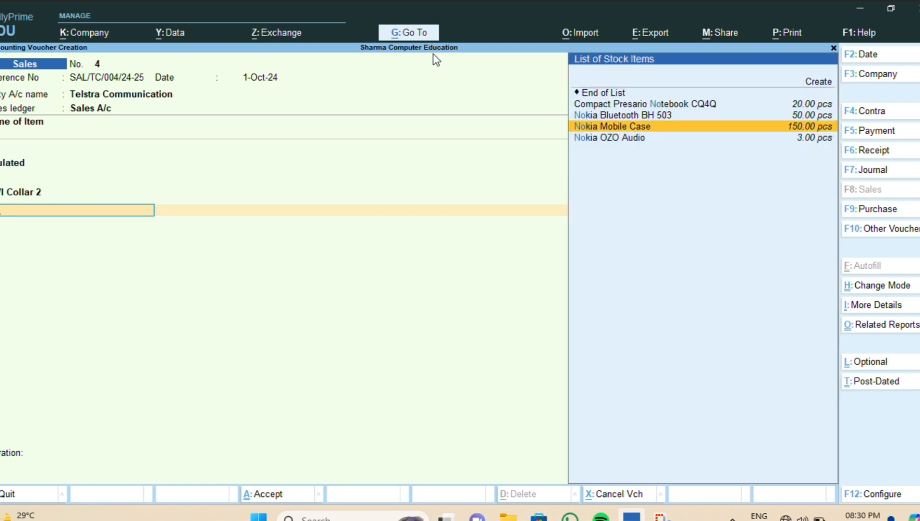
pyautogui.press('Return')
pyautogui.press('Return')
pyautogui.press('Return')
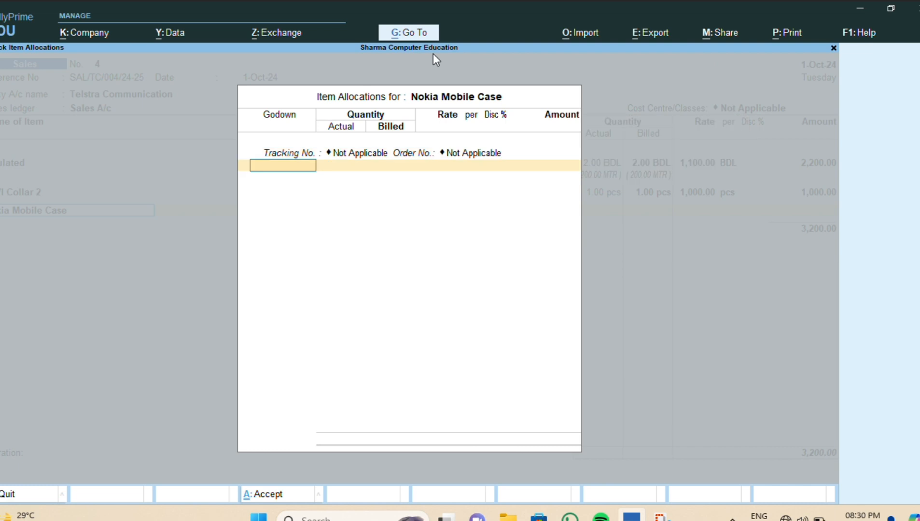
pyautogui.write('L')
pyautogui.press('Return')
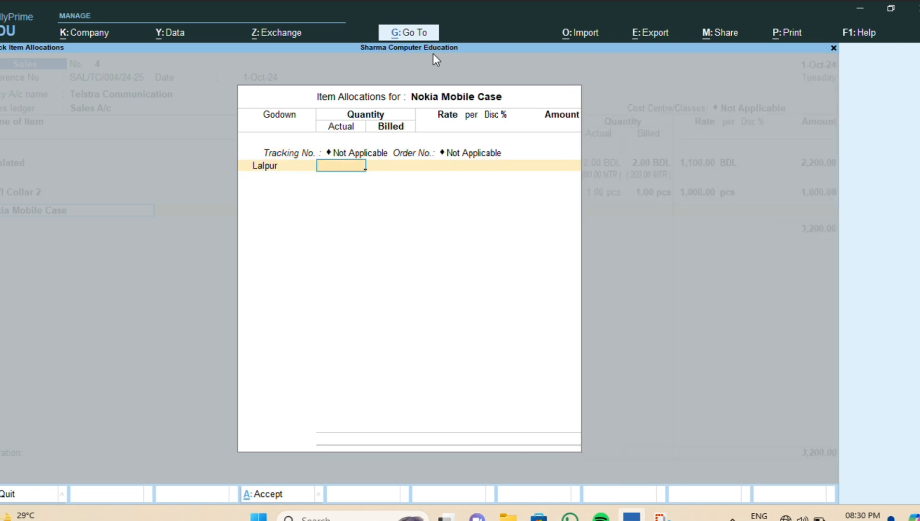
# - Enter 2 pcs of Nokia Mobile Case, actual and billed, as a free item with rate and amount left blank
pyautogui.write('2')
pyautogui.press('Return')
pyautogui.press('Return')
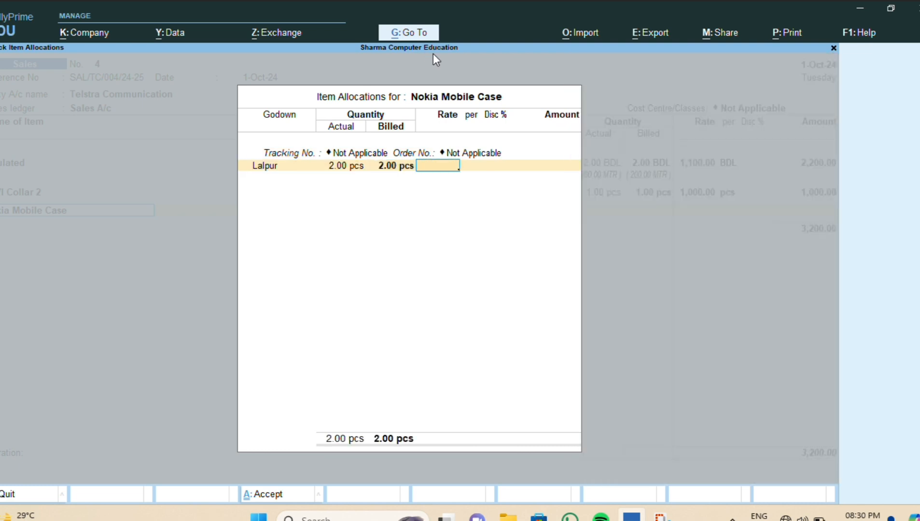
pyautogui.press('Return')
pyautogui.press('Return')
pyautogui.press('Return')
pyautogui.press('Return')
pyautogui.press('Return')
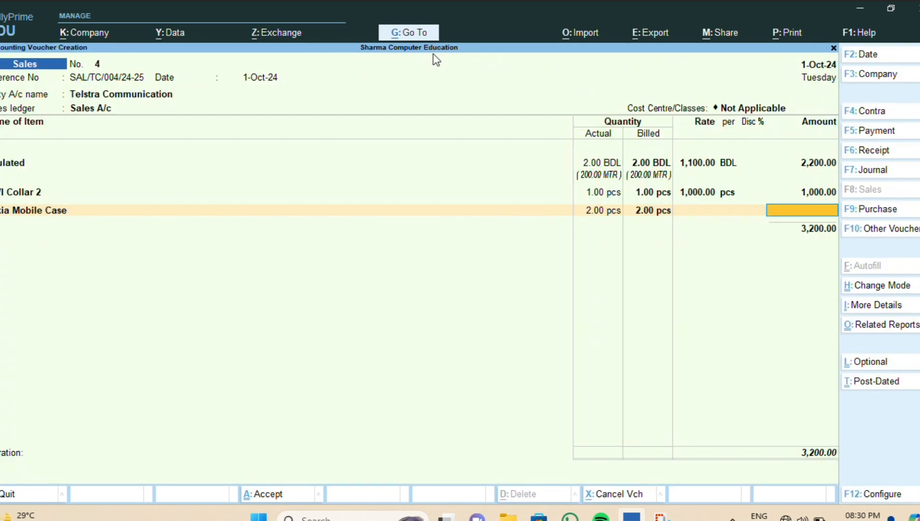
pyautogui.press('Return')
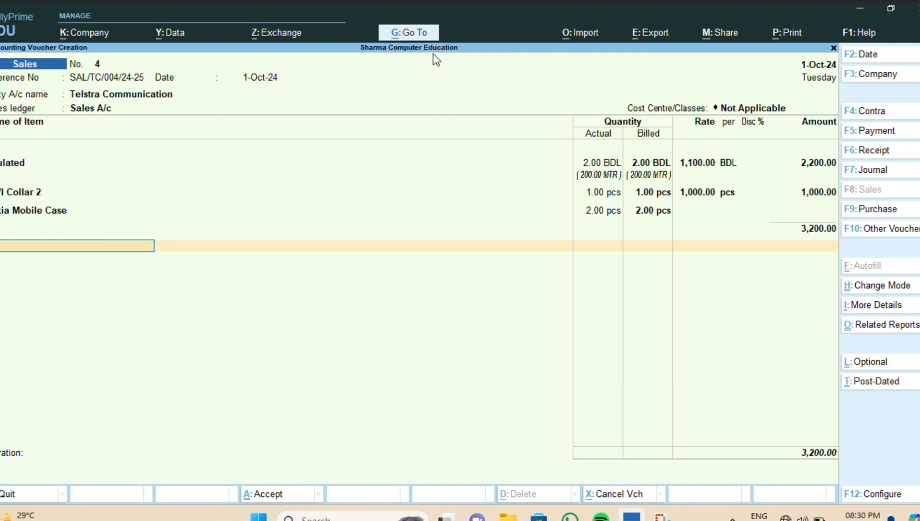
# - End the item list and record the Telstra Communication bill as New Ref SAL/TC/004/24-25 without credit days
pyautogui.press('Return')
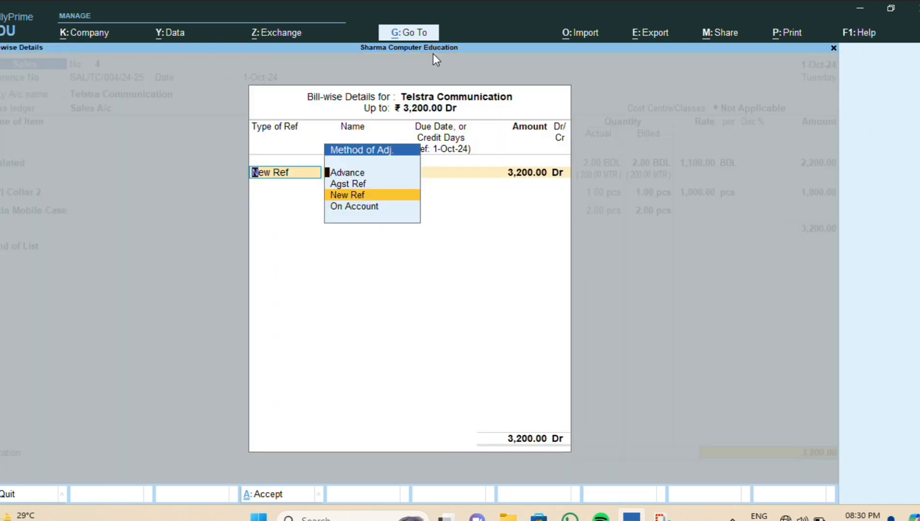
pyautogui.press('Return')
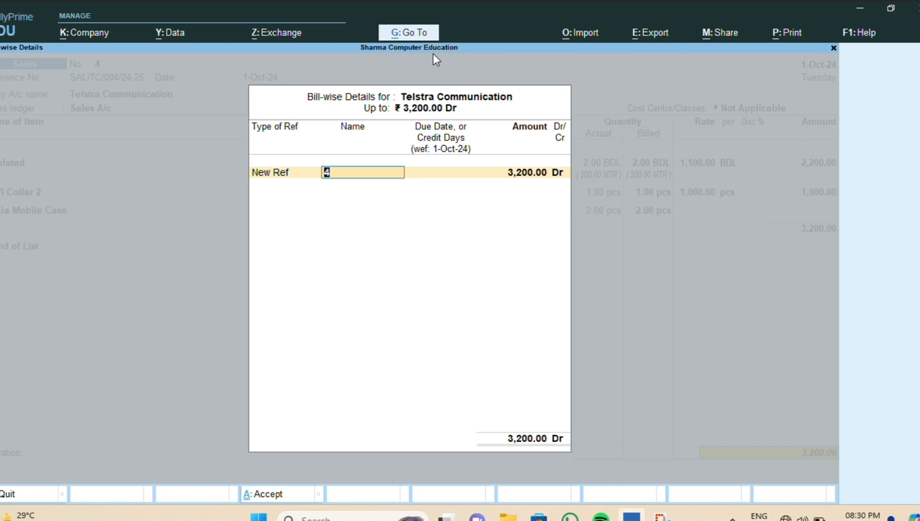
pyautogui.write('P')
pyautogui.press('BackSpace')
pyautogui.write('SAL/TC/004/24-25')
pyautogui.press('Return')
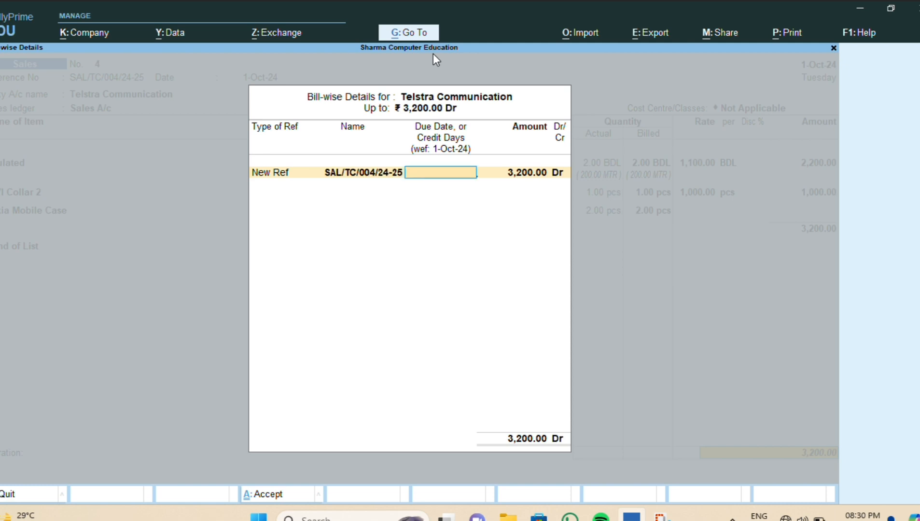
pyautogui.press('Return')
pyautogui.press('Return')
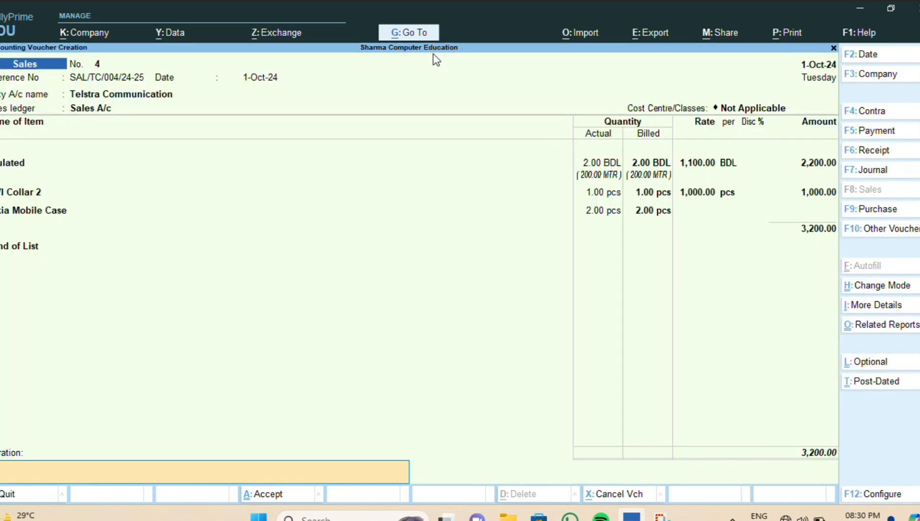
# - Accept the sales voucher without a narration and back out of voucher entry to the quit confirmation
pyautogui.press('Return')
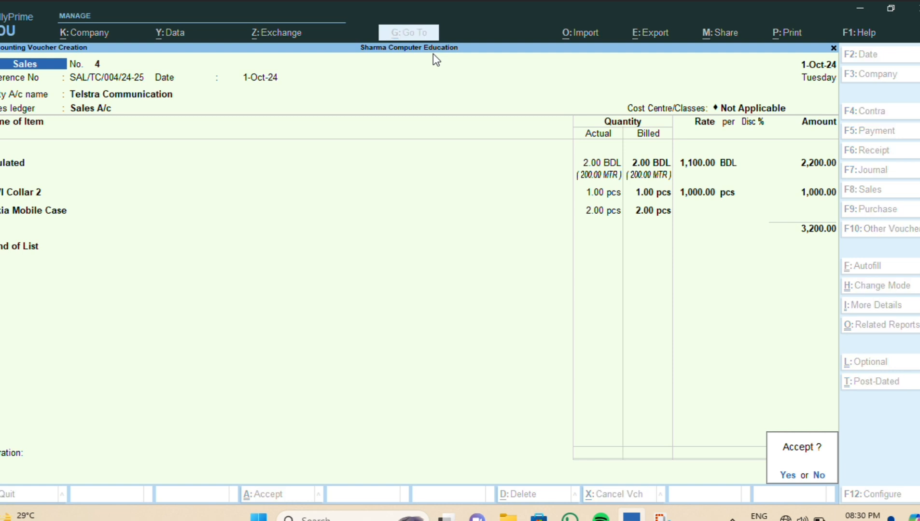
pyautogui.press('y')
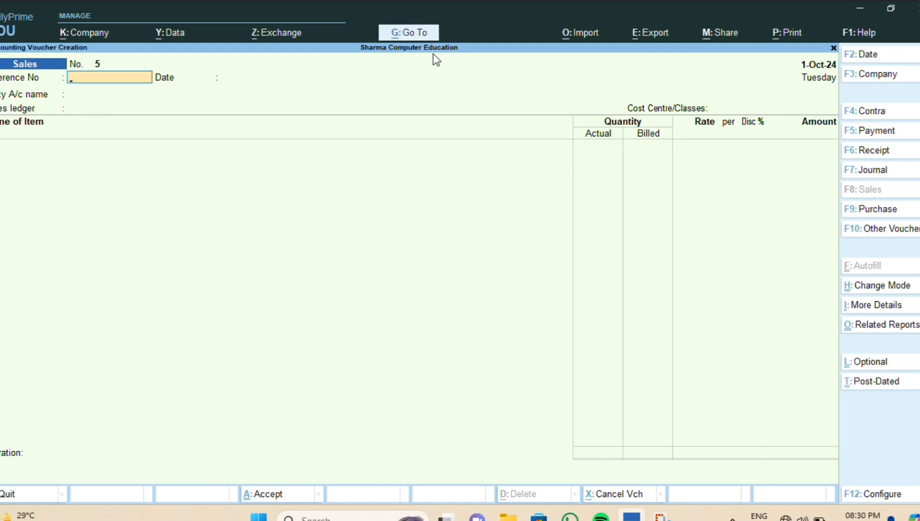
pyautogui.press('Escape')
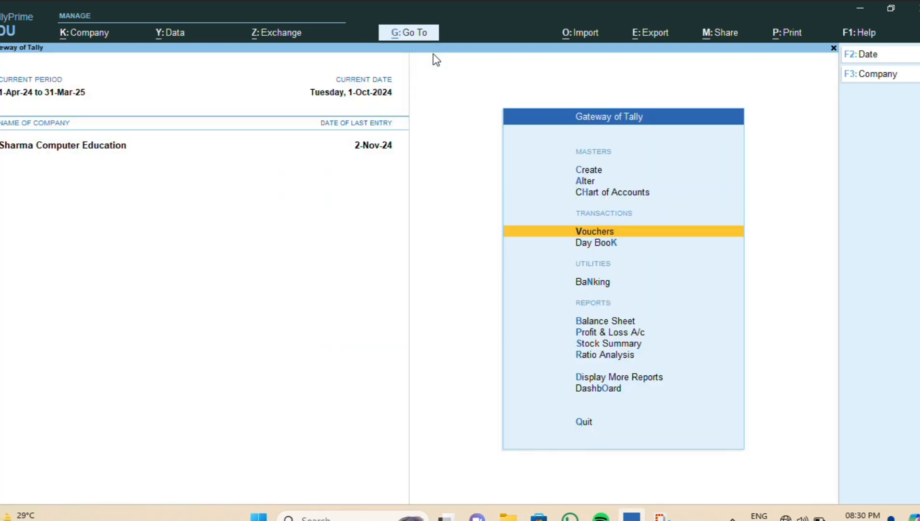
pyautogui.press('Escape')
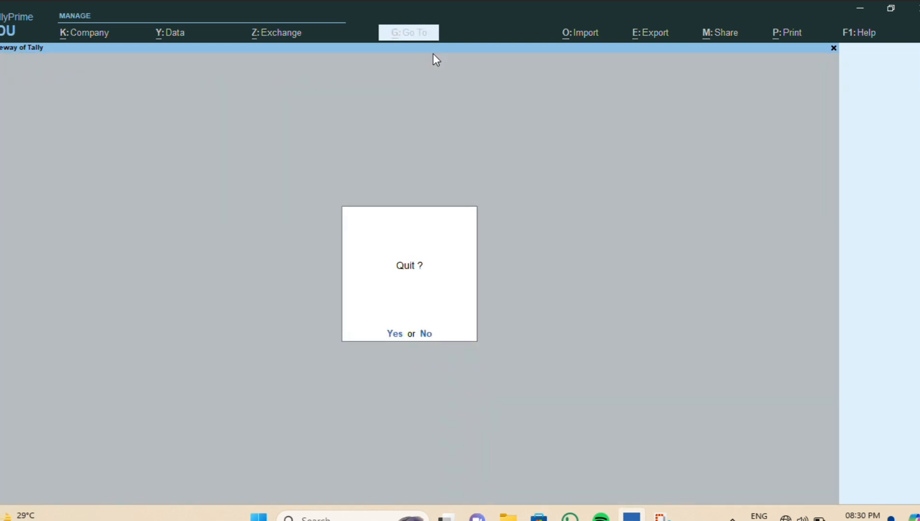